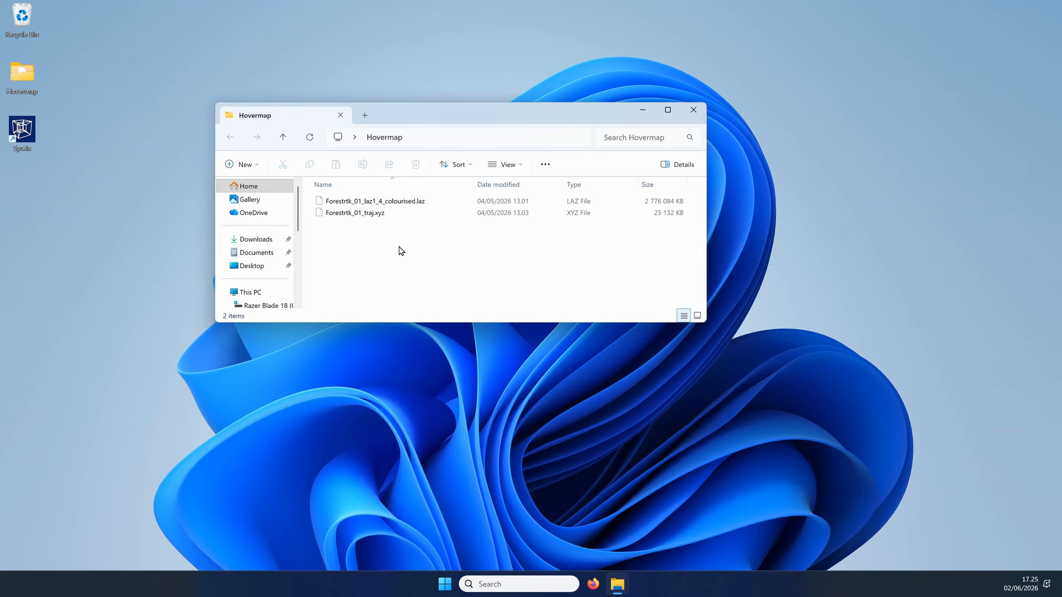
Step: Create a folder named trajectory inside the Hovermap folder
key("ctrl+shift+n")
type("trajectory")
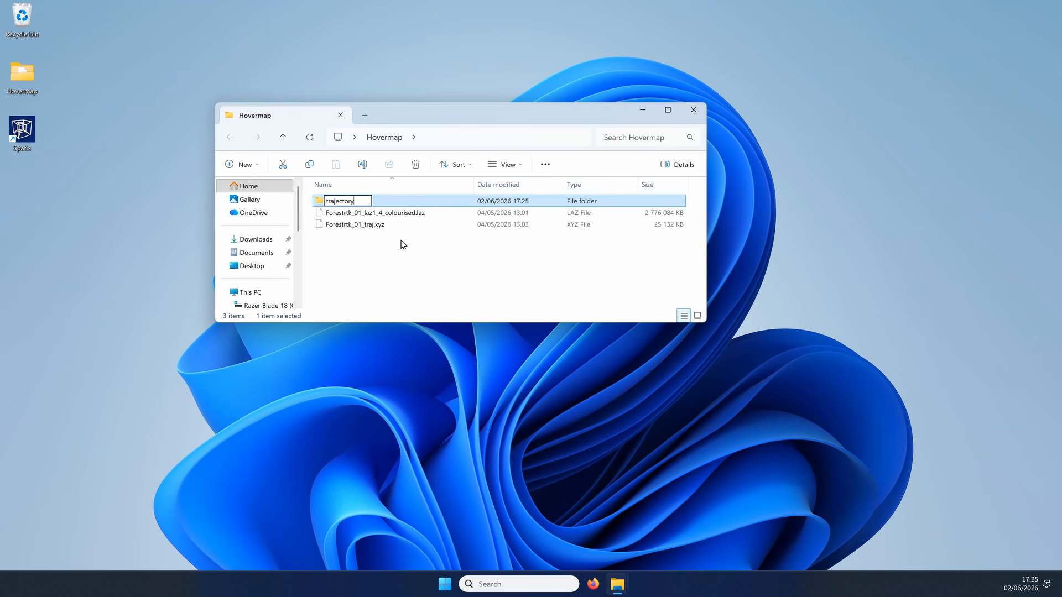
key("Return")
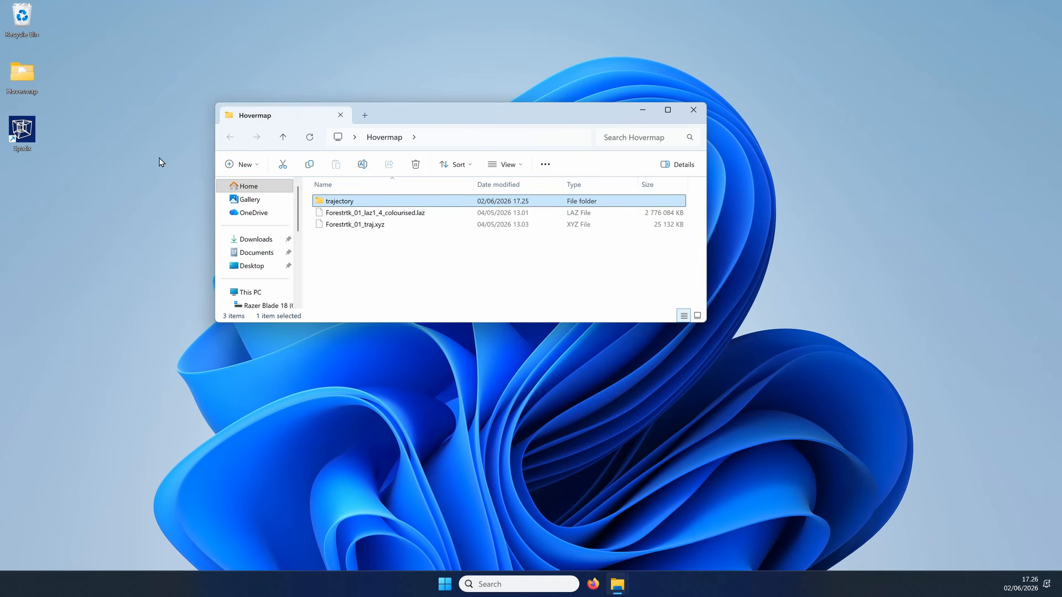
Step: Start Spatix and begin a new CAD file from the template seed3dmm.spx in C:\terra64\seed
double_click(38, 128)
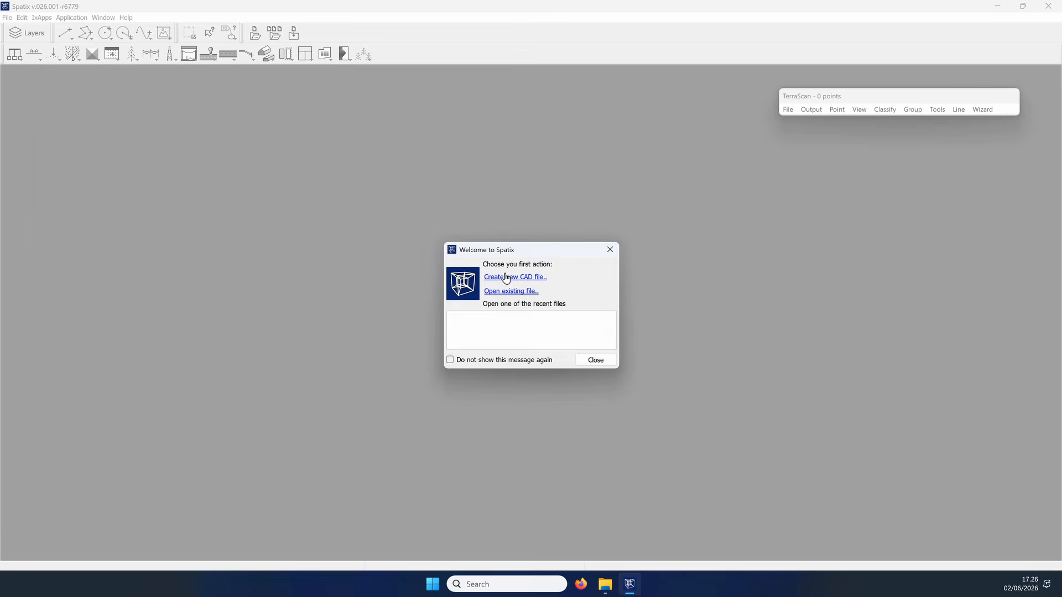
left_click(504, 277)
left_click(54, 199)
double_click(131, 177)
scroll(131, 180, "down", 5)
double_click(139, 166)
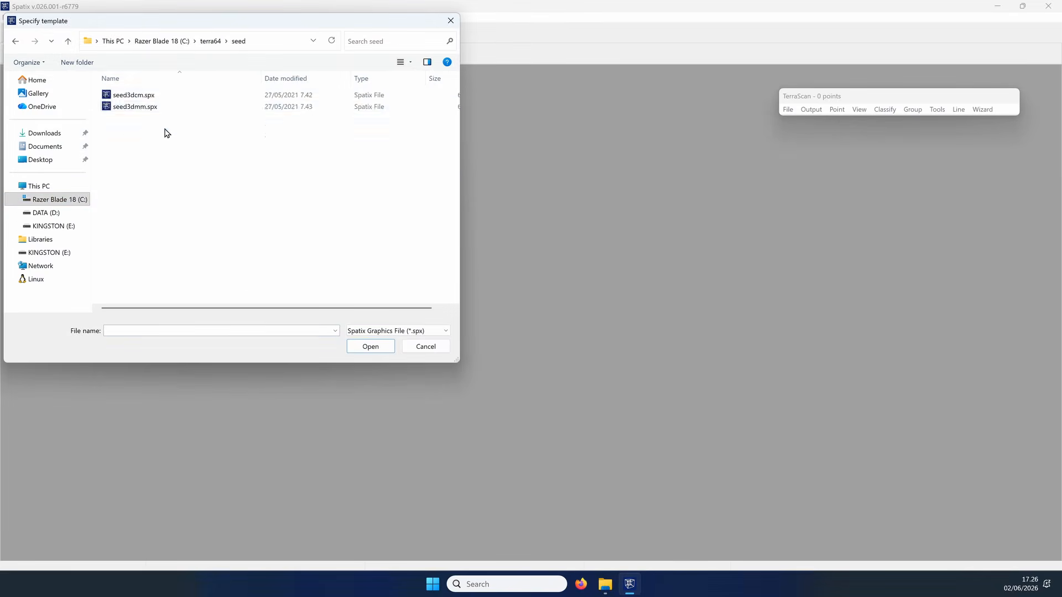
double_click(135, 105)
Step: Save the new CAD file as Hovermap in the desktop's Hovermap folder and tile the view windows
left_click(41, 160)
double_click(134, 110)
left_click(386, 299)
type("Hovermap")
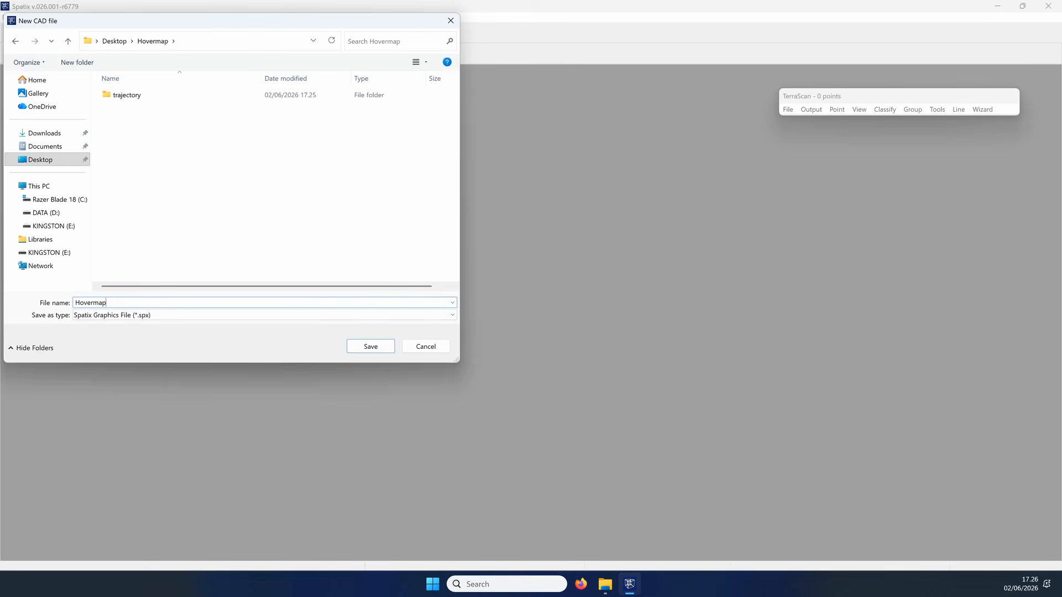
key("Return")
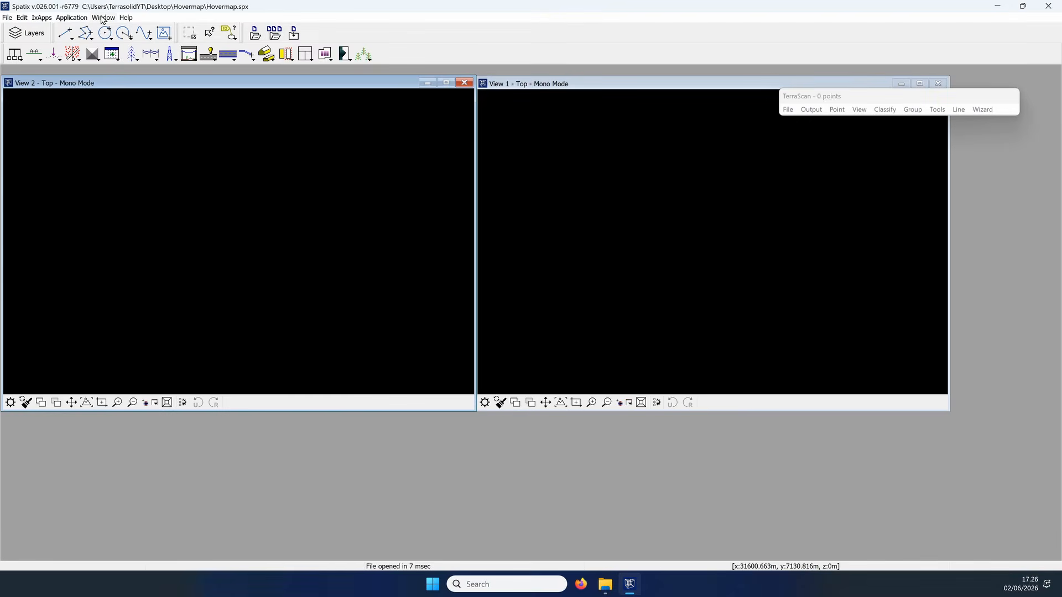
left_click(103, 19)
left_click(123, 50)
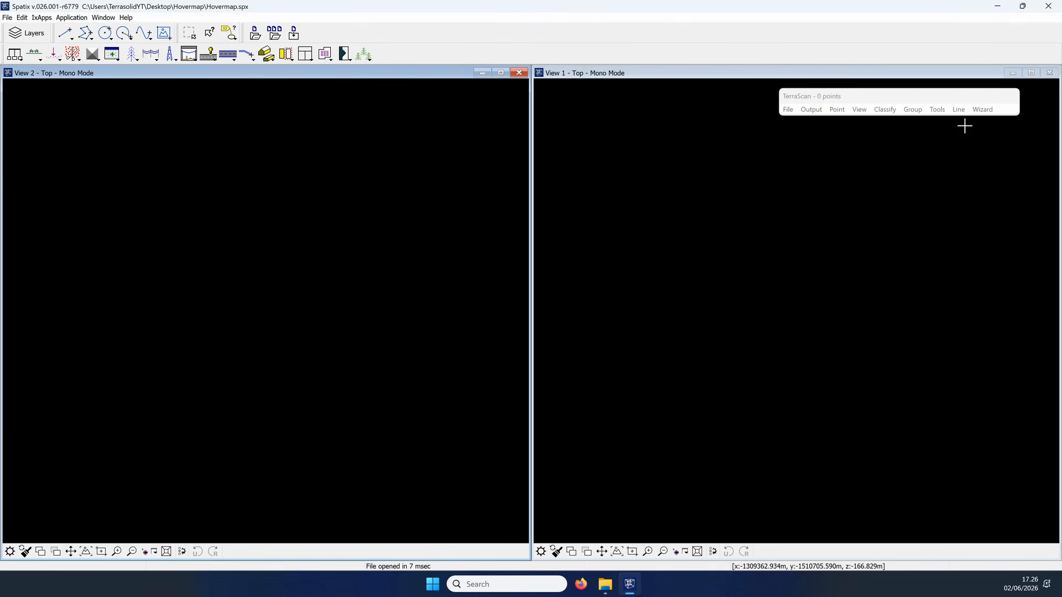
Step: Read Forestrtk_01_laz1_4_colourised.laz into TerraScan with the Hovermap system and a coordinate resolution of 1000 per m
left_click(788, 109)
left_click(796, 149)
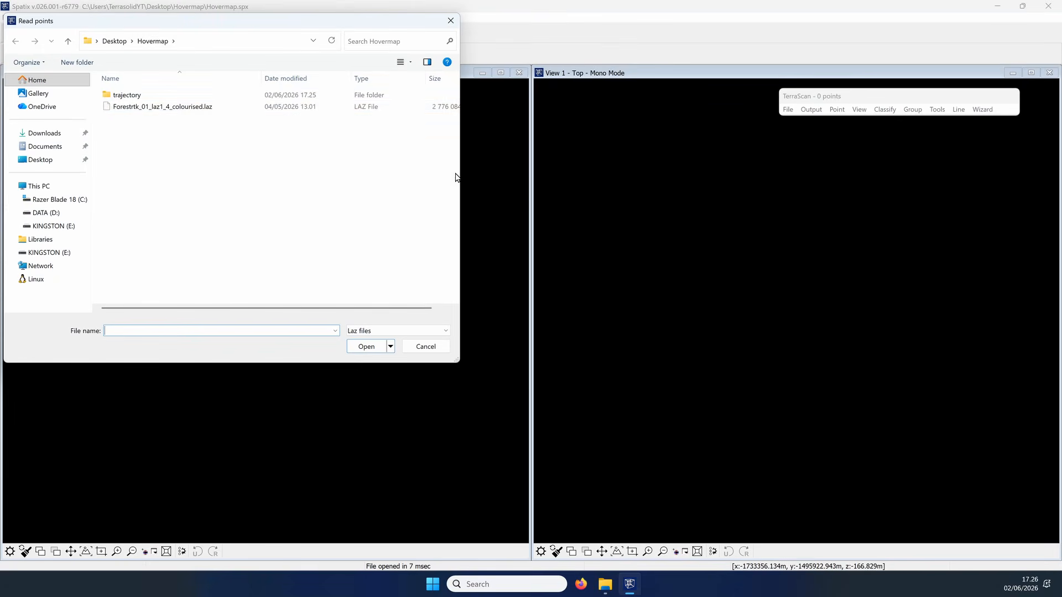
double_click(192, 109)
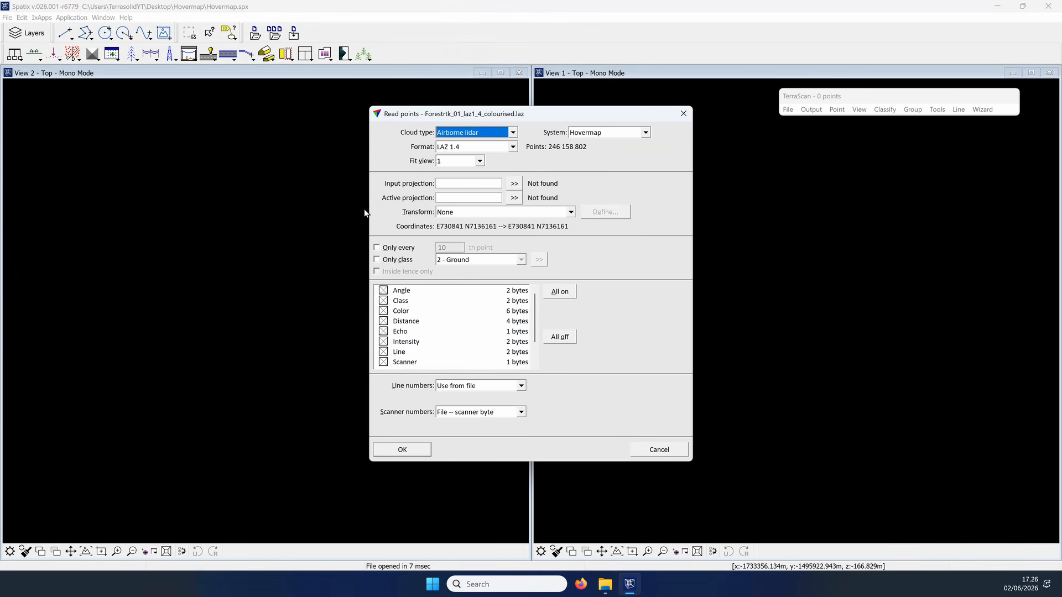
left_click(589, 134)
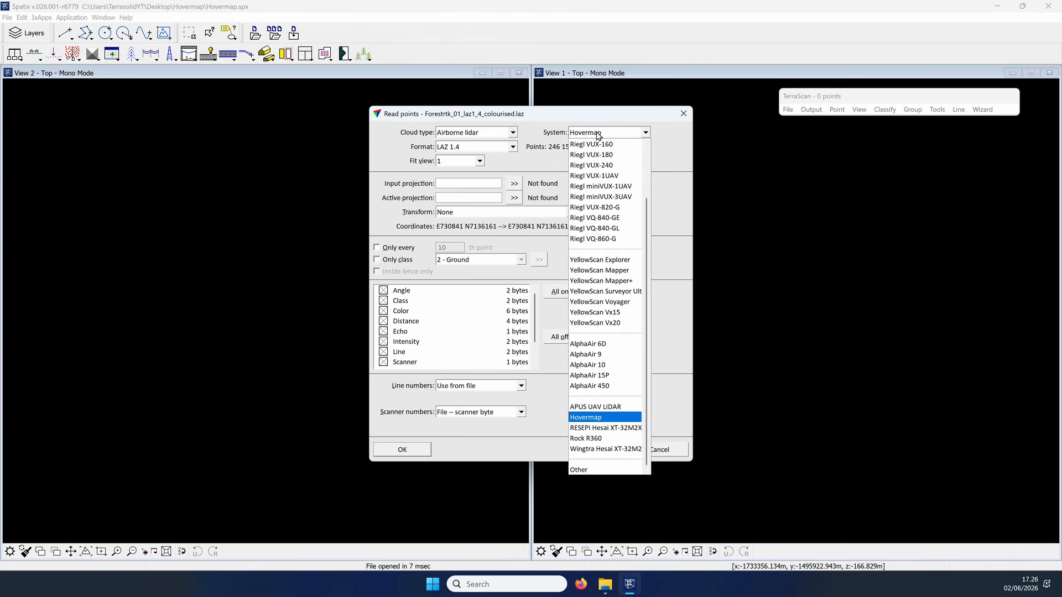
left_click(592, 422)
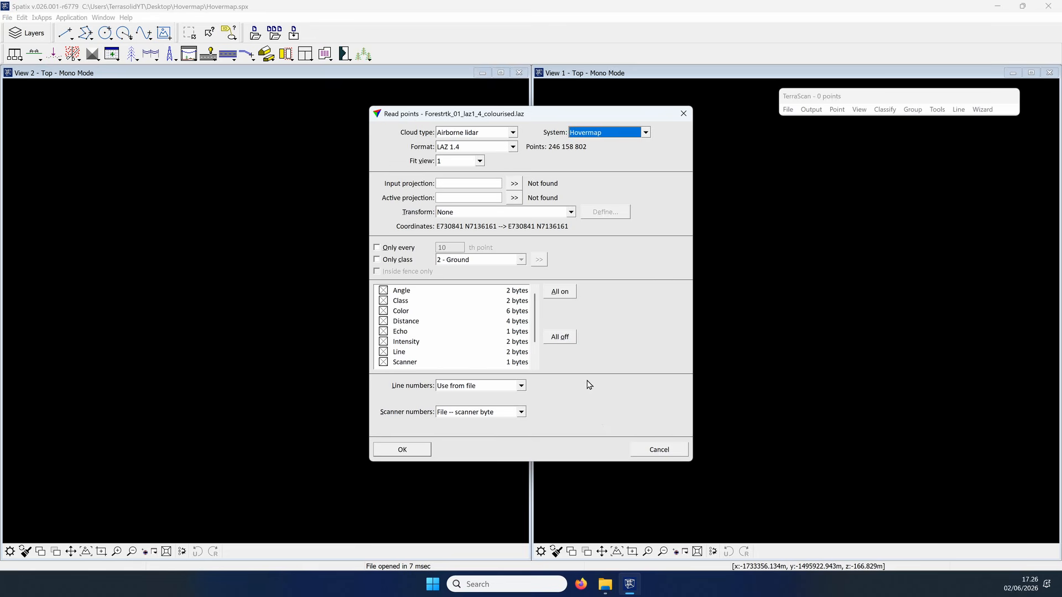
left_click(413, 449)
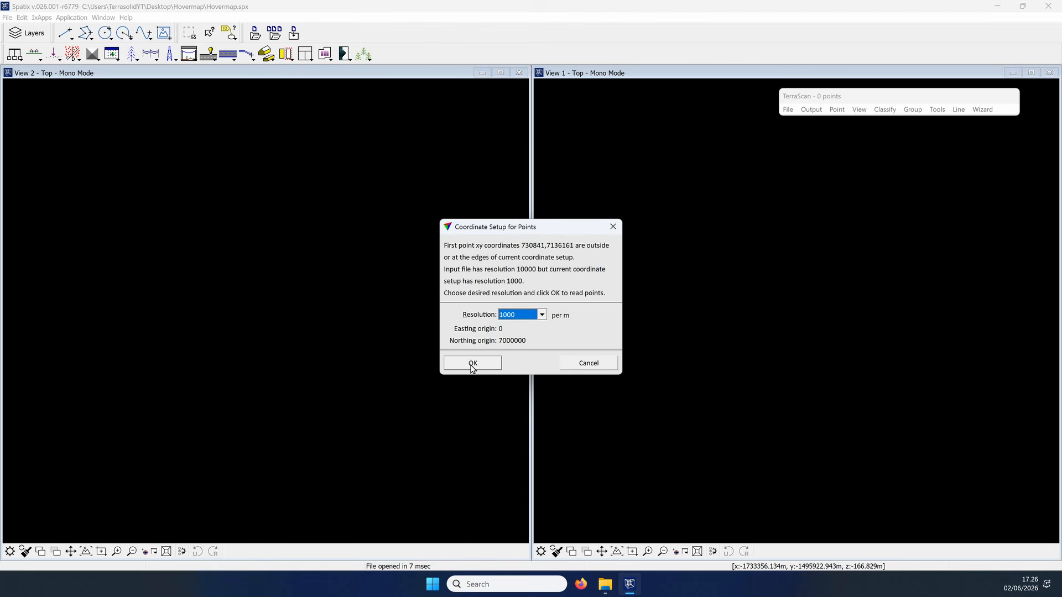
left_click(476, 363)
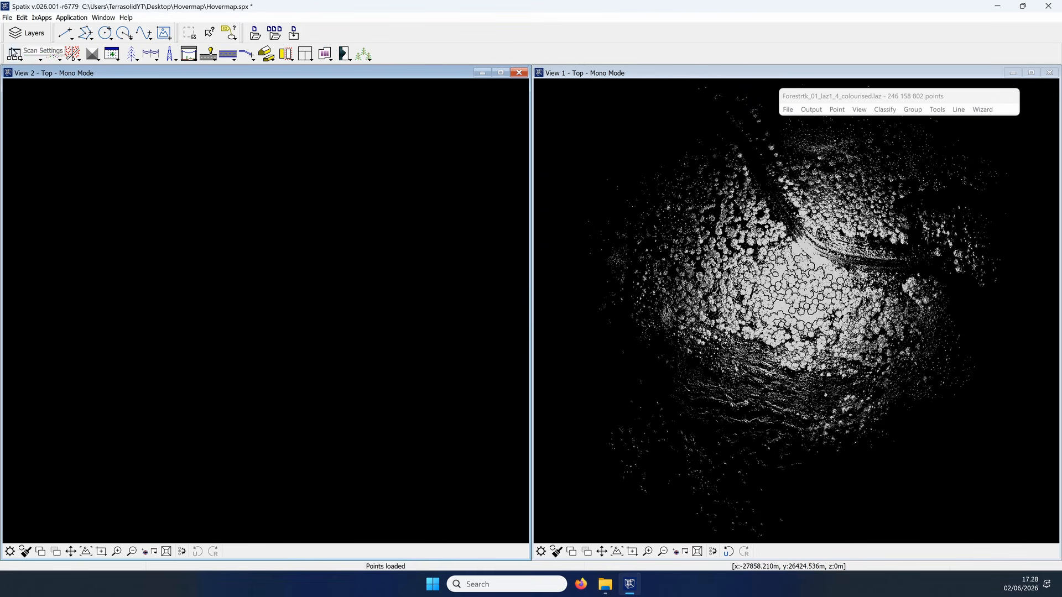
Step: Open Manage Trajectories and set the trajectory directory to the trajectory folder inside Hovermap on the desktop
left_click(15, 54)
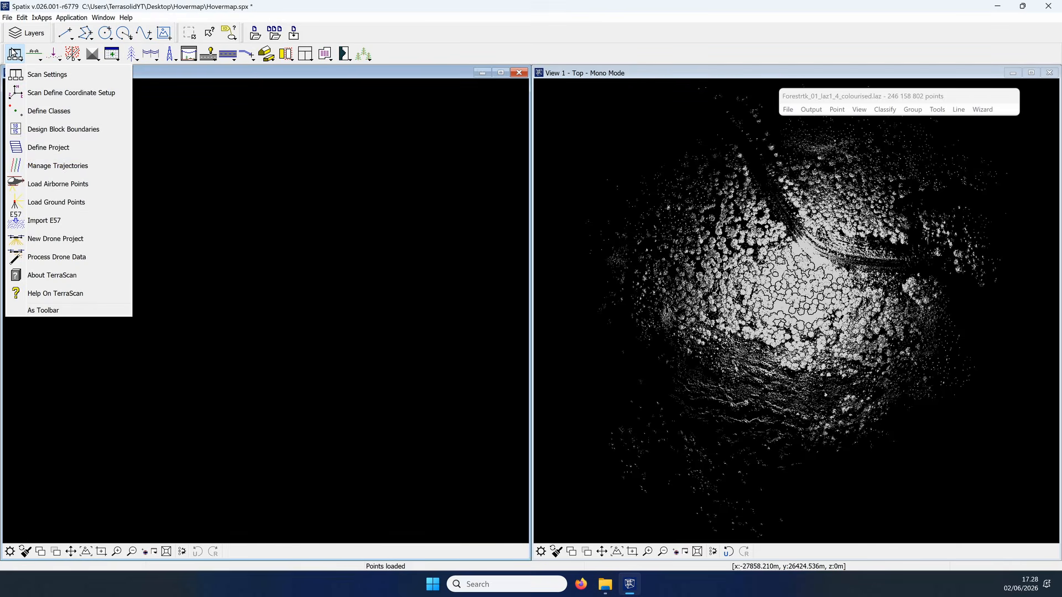
left_click(57, 166)
left_click(507, 355)
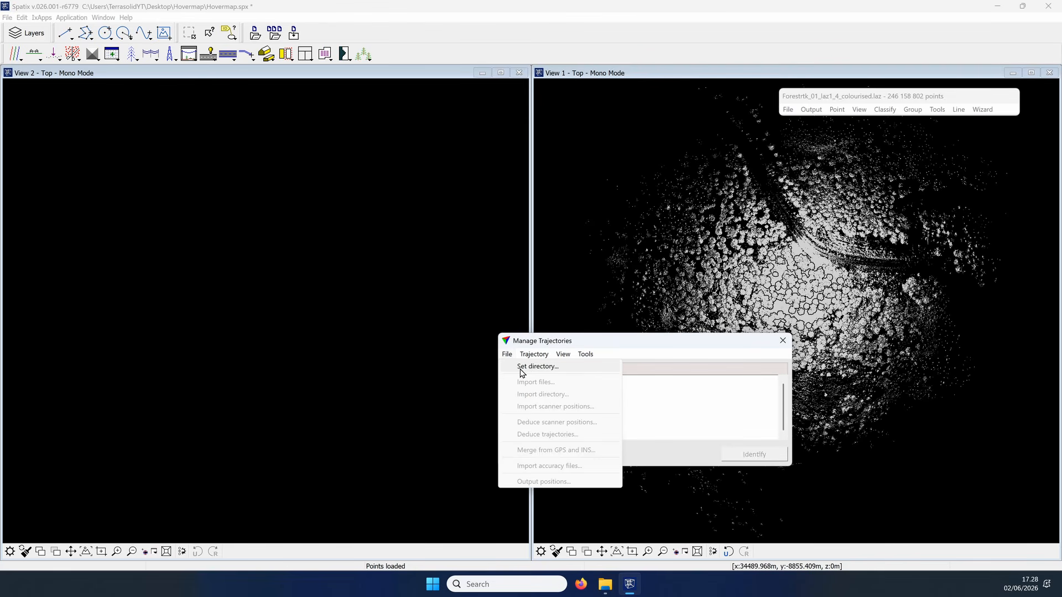
left_click(529, 367)
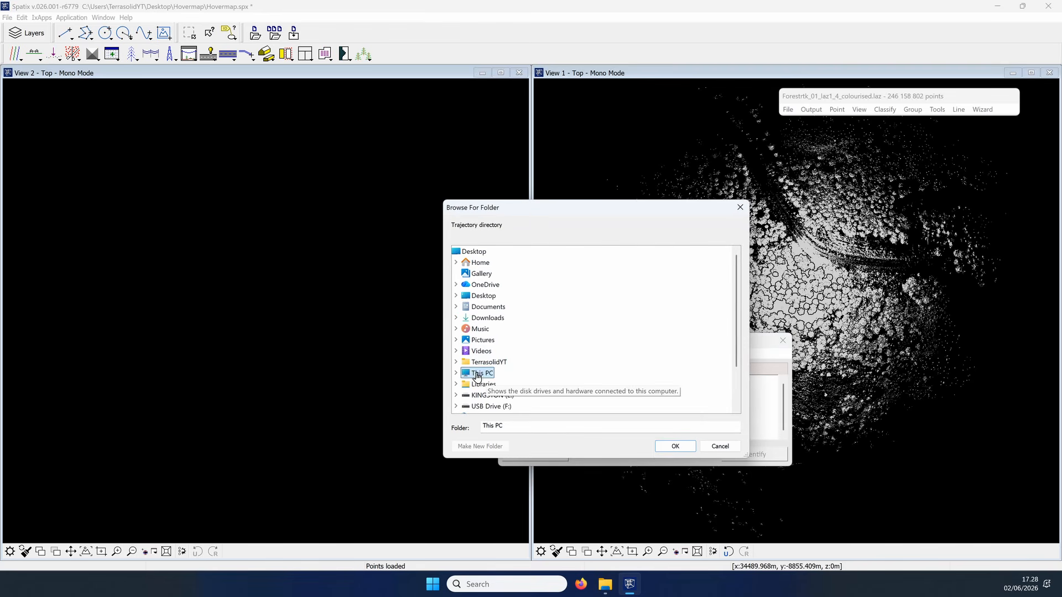
left_click(483, 295)
left_click(503, 317)
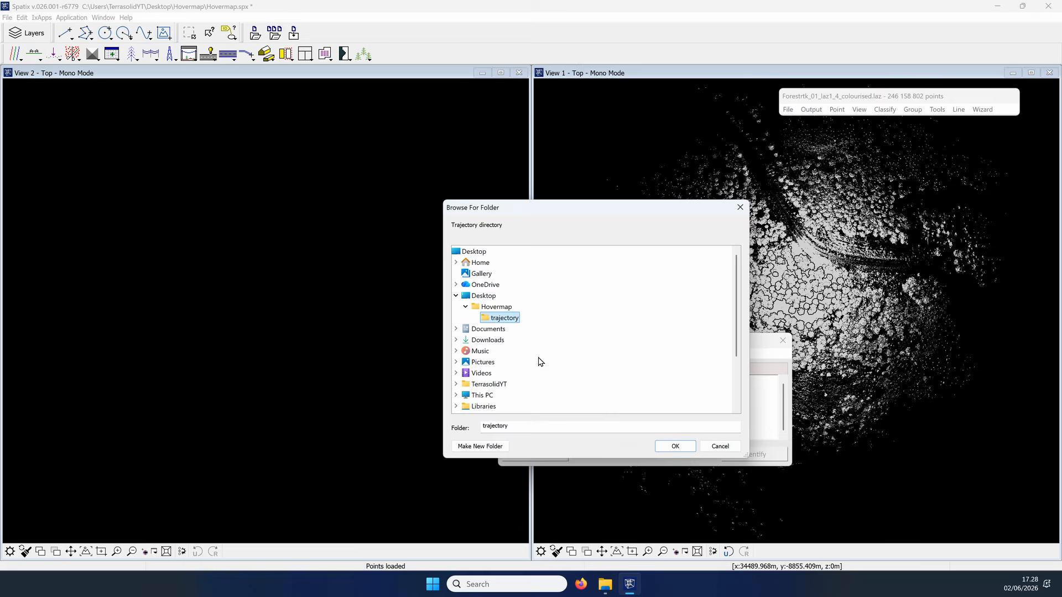
left_click(660, 448)
Step: Import the trajectory file Forestrtk_01_traj.xyz in the Hovermap format and show its location over the point cloud
left_click(507, 354)
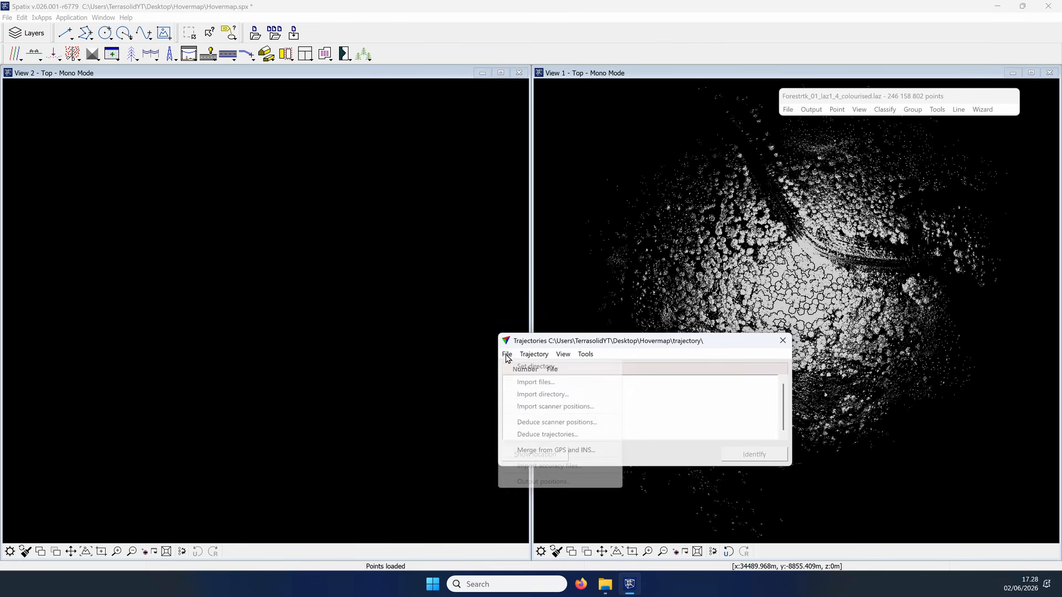
left_click(522, 379)
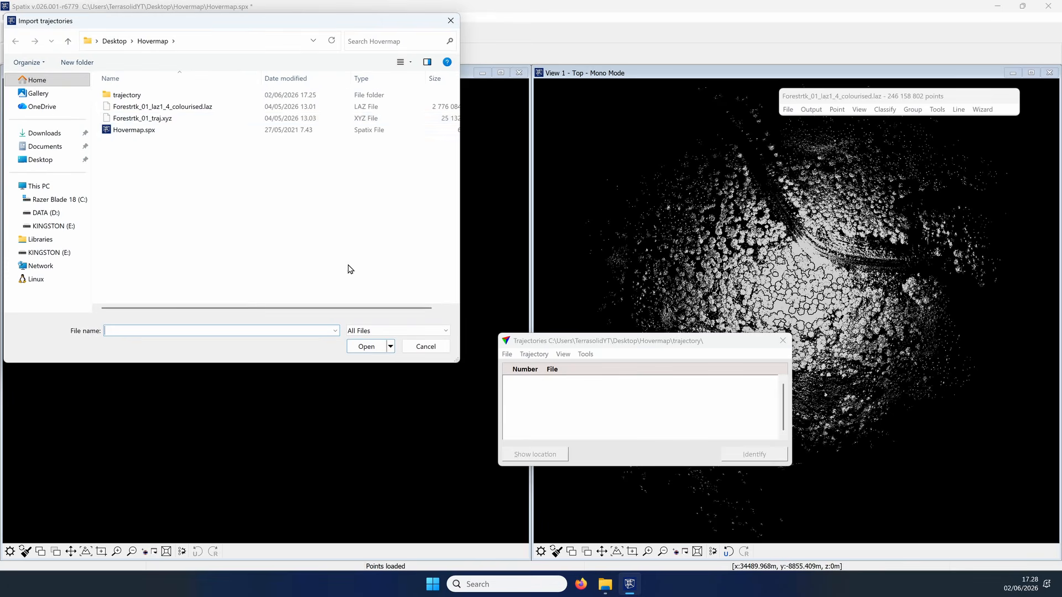
double_click(175, 118)
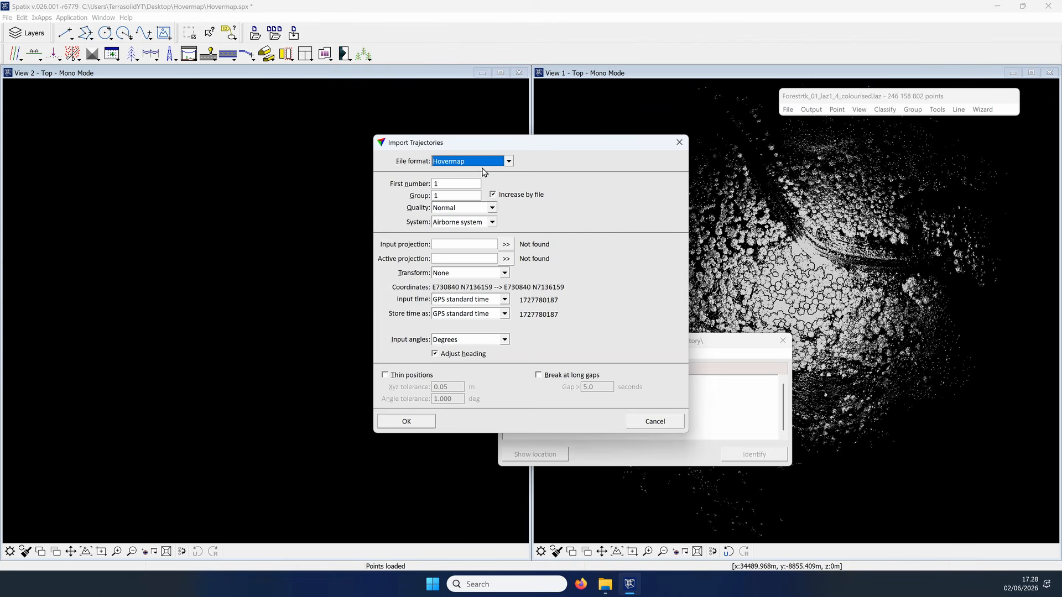
left_click(482, 165)
left_click(484, 172)
left_click(407, 421)
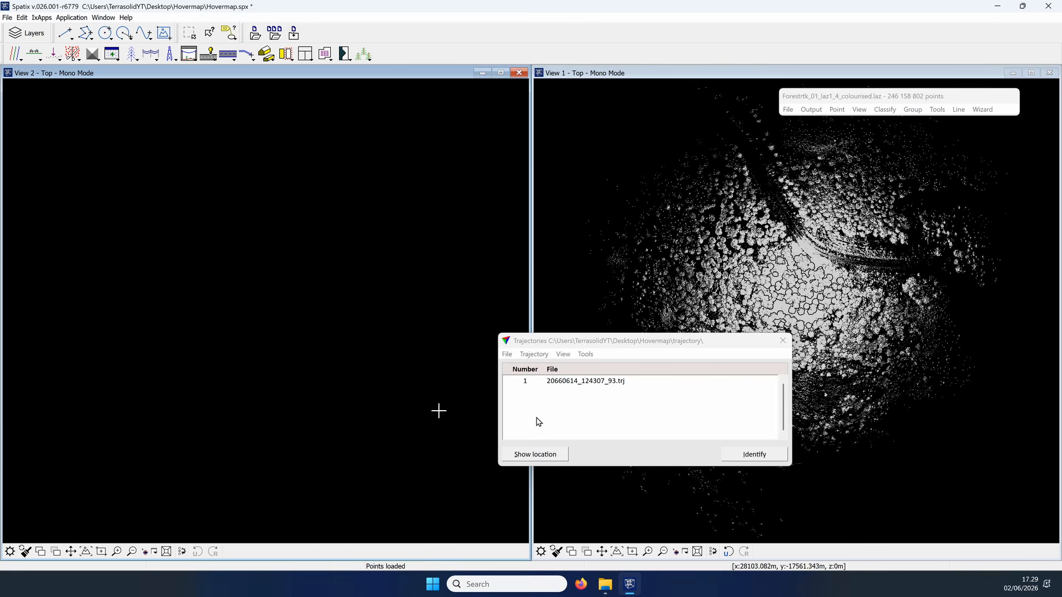
left_click(542, 452)
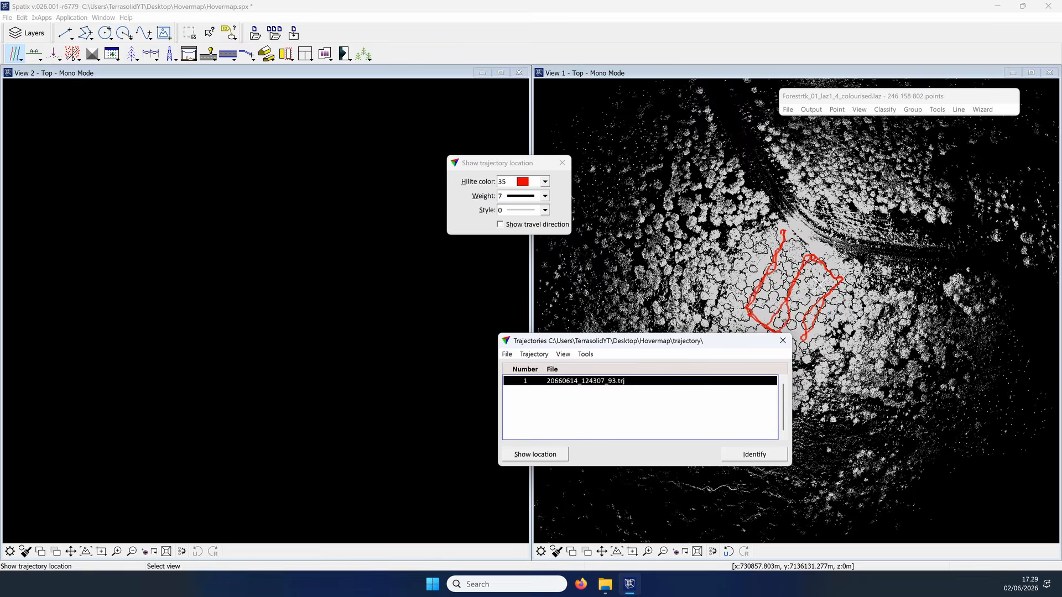
scroll(820, 283, "up", 6)
Step: Set the point display of View 2 to colour by Depth
left_click(859, 109)
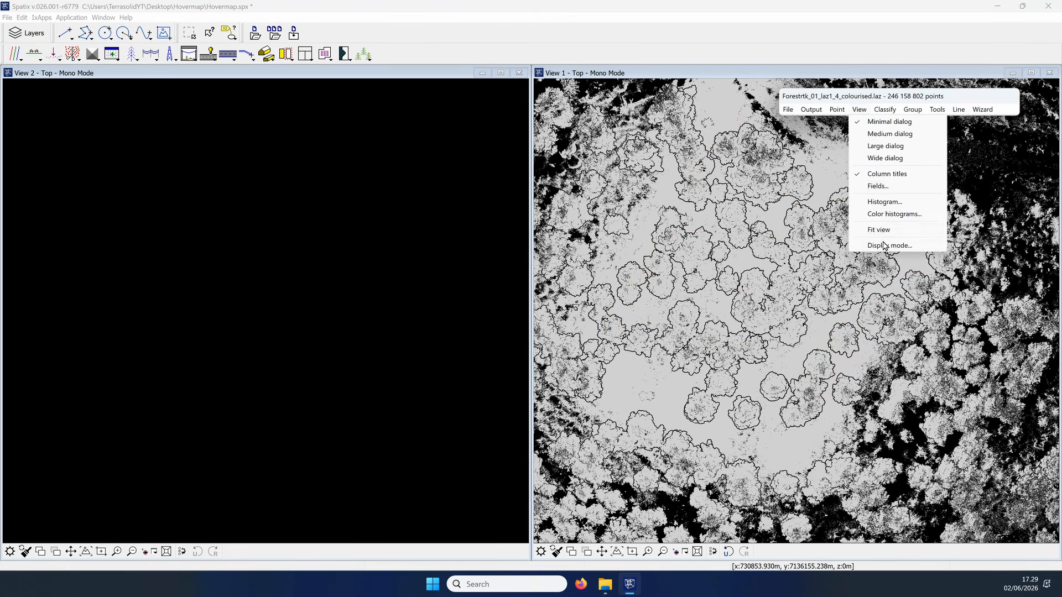
left_click(884, 245)
left_click(907, 245)
left_click(898, 326)
left_click(866, 462)
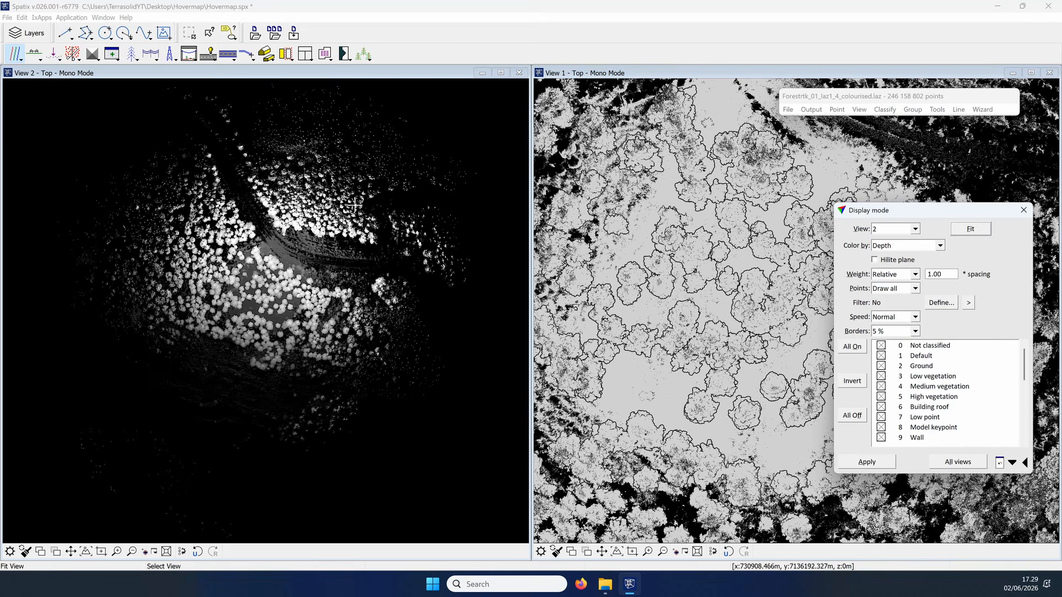
Step: Set the point display of View 1 to colour by Elevation
scroll(280, 280, "up", 3)
left_click(891, 229)
left_click(886, 239)
left_click(889, 245)
left_click(895, 373)
left_click(866, 462)
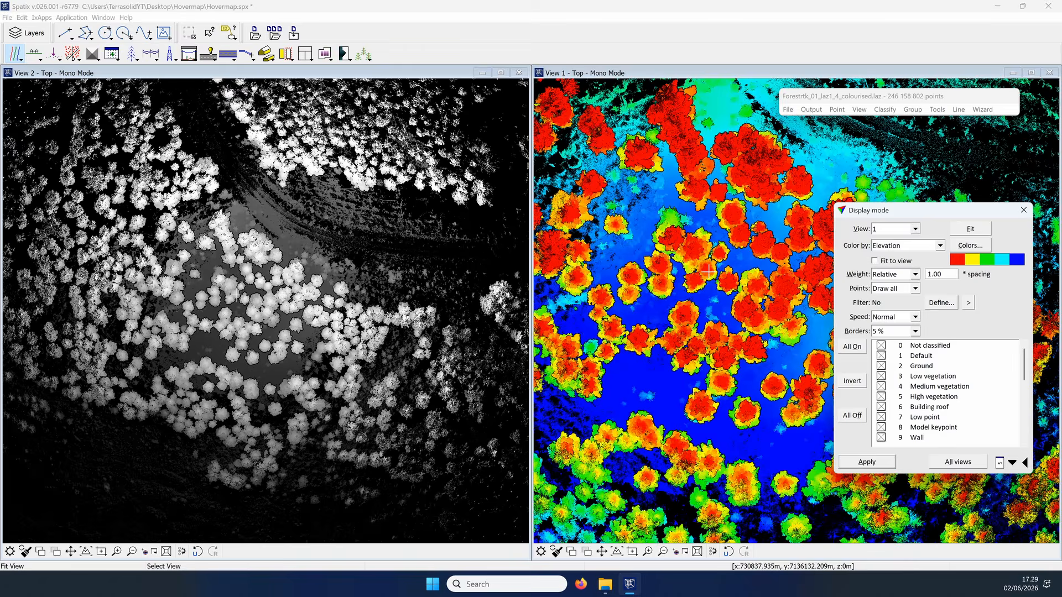
Step: Rotate the elevation-coloured point cloud in View 1 to inspect it in 3D, and return to the top view
scroll(708, 272, "down", 2)
left_click(676, 552)
scroll(721, 365, "up", 1)
left_click_drag(722, 365, 741, 307)
left_click(685, 551)
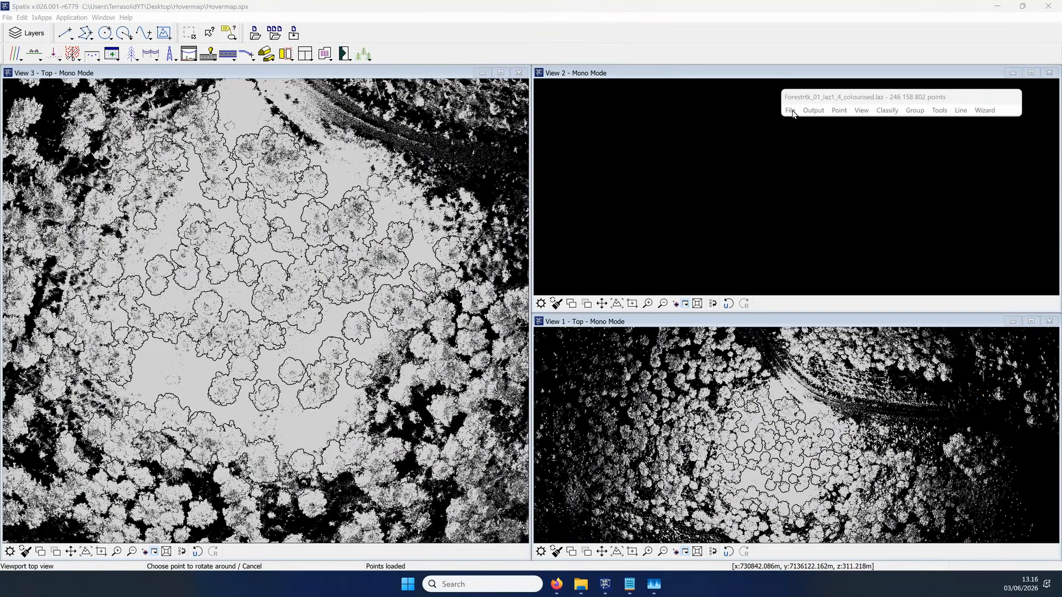
Step: Save all loaded points in Fast binary format as laser01 in the Hovermap folder
left_click(790, 111)
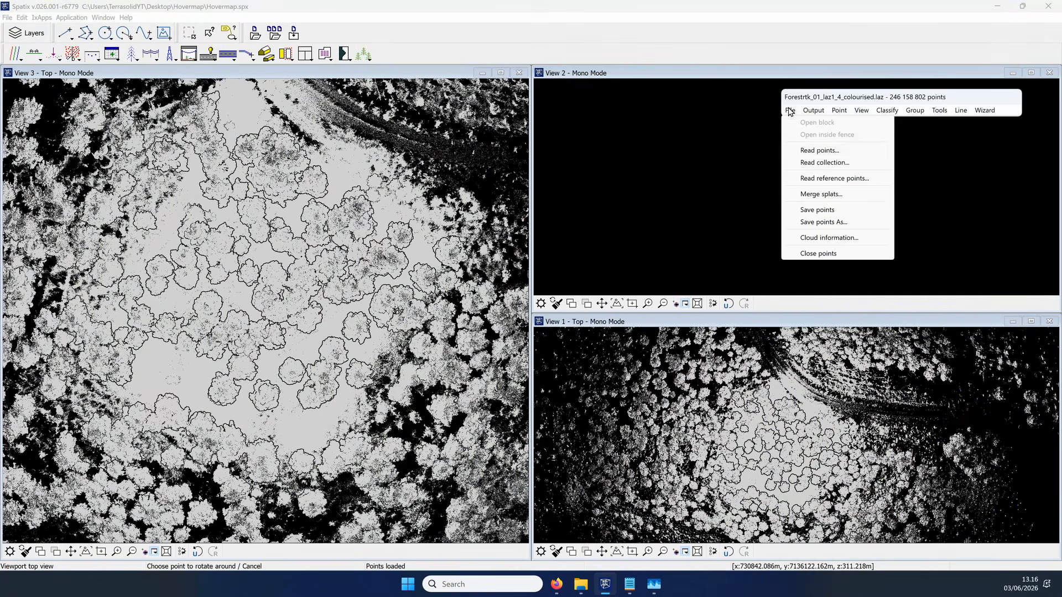
left_click(833, 223)
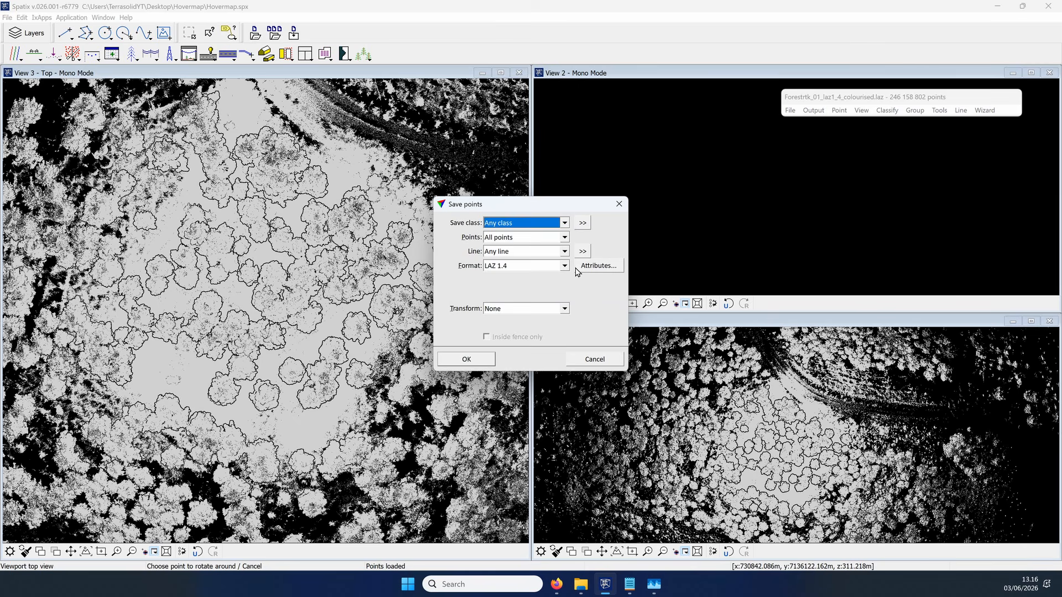
left_click(561, 266)
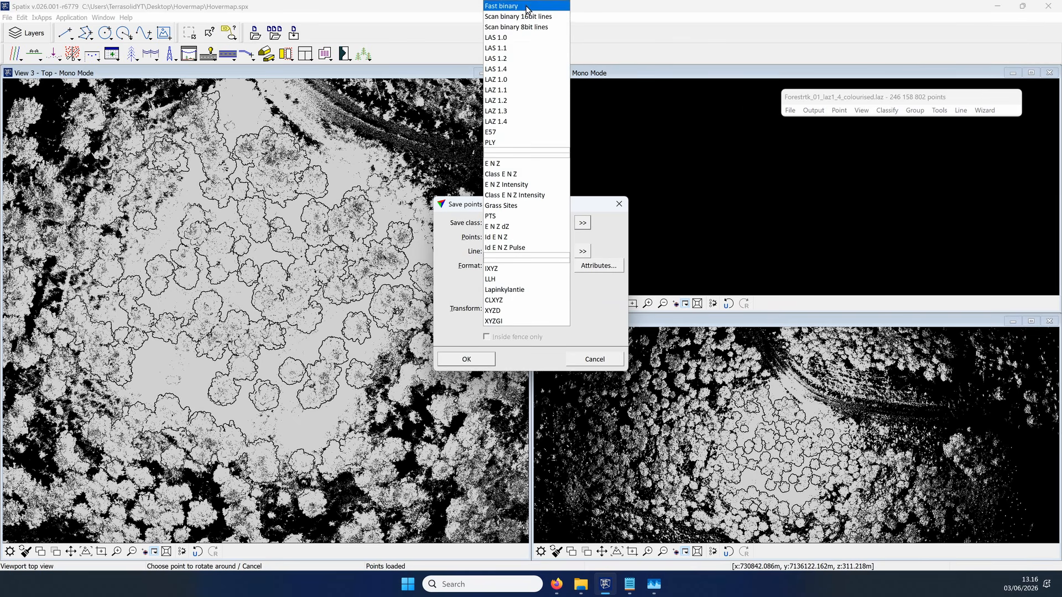
left_click(527, 7)
left_click(480, 359)
type("laser")
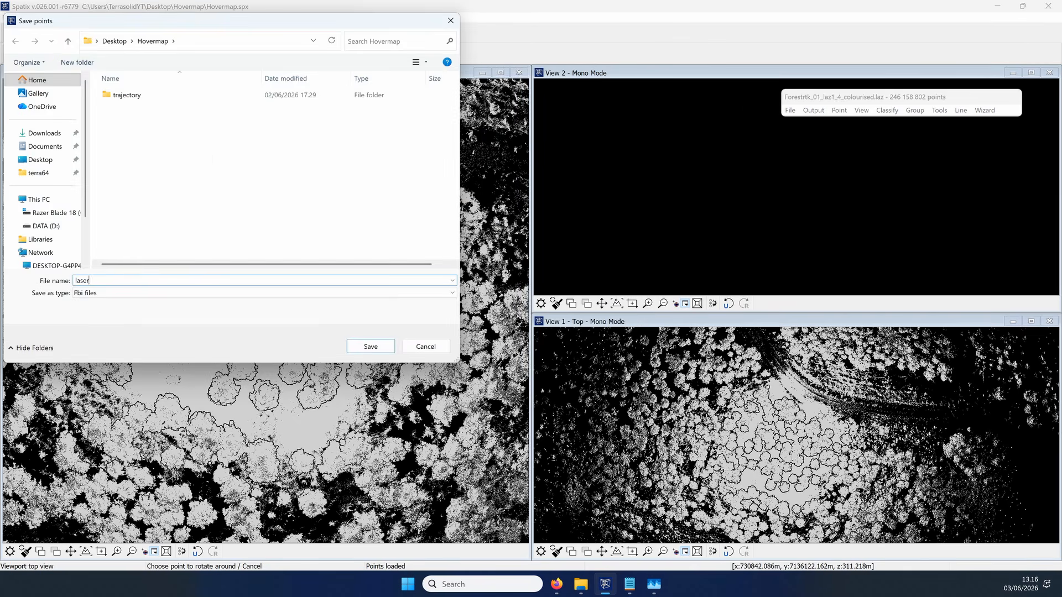
type("01")
key("Return")
key("Return")
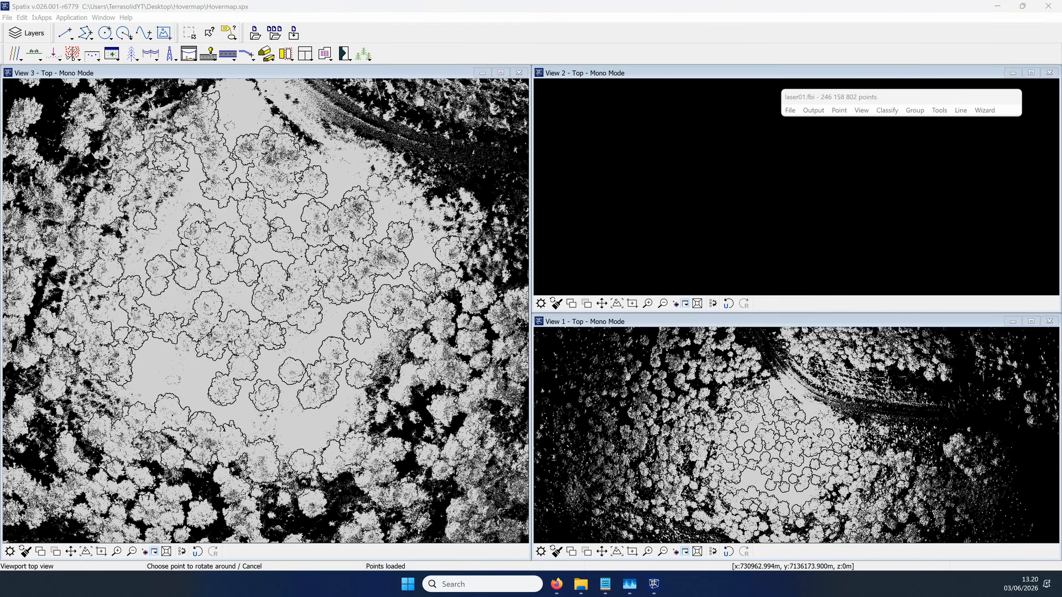
Step: Open the automatic_tree_segmentation.mac macro, enlarge its window and review its list of processing steps through to the end
left_click(939, 110)
left_click(958, 153)
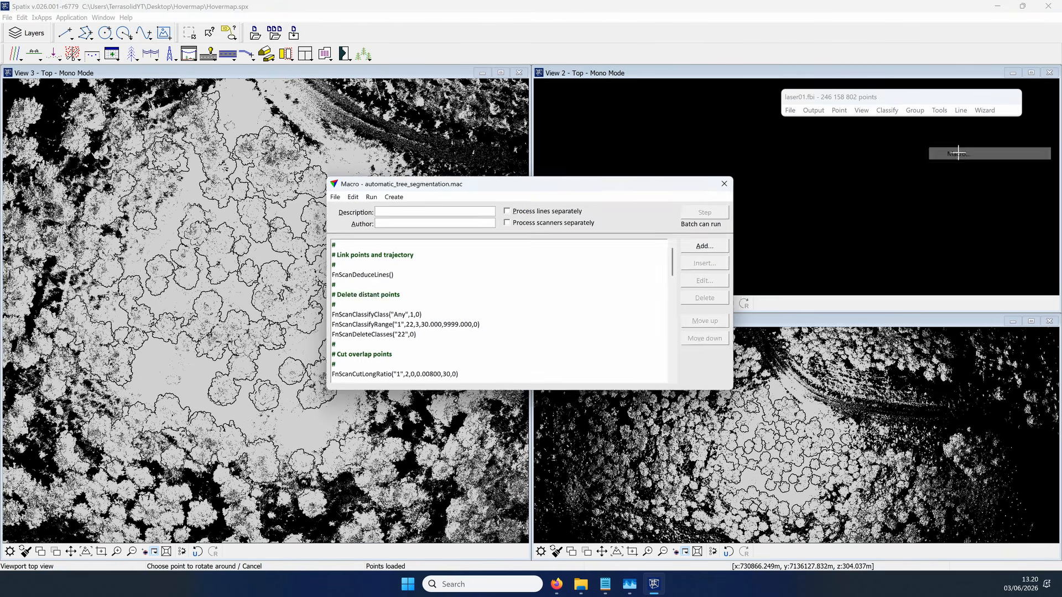
left_click_drag(594, 186, 586, 20)
left_click_drag(586, 227, 584, 560)
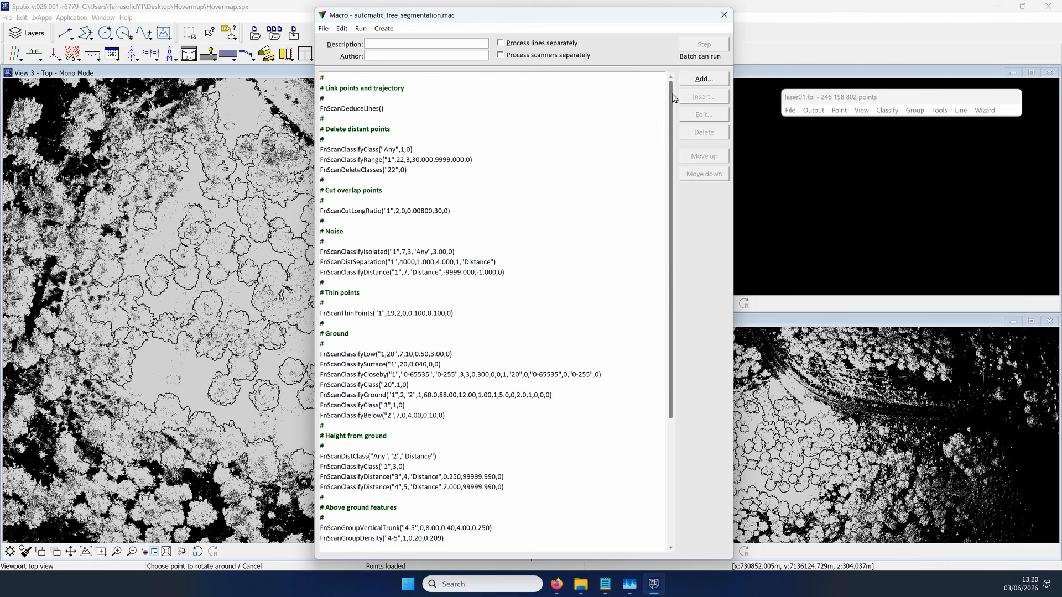
left_click_drag(673, 98, 683, 232)
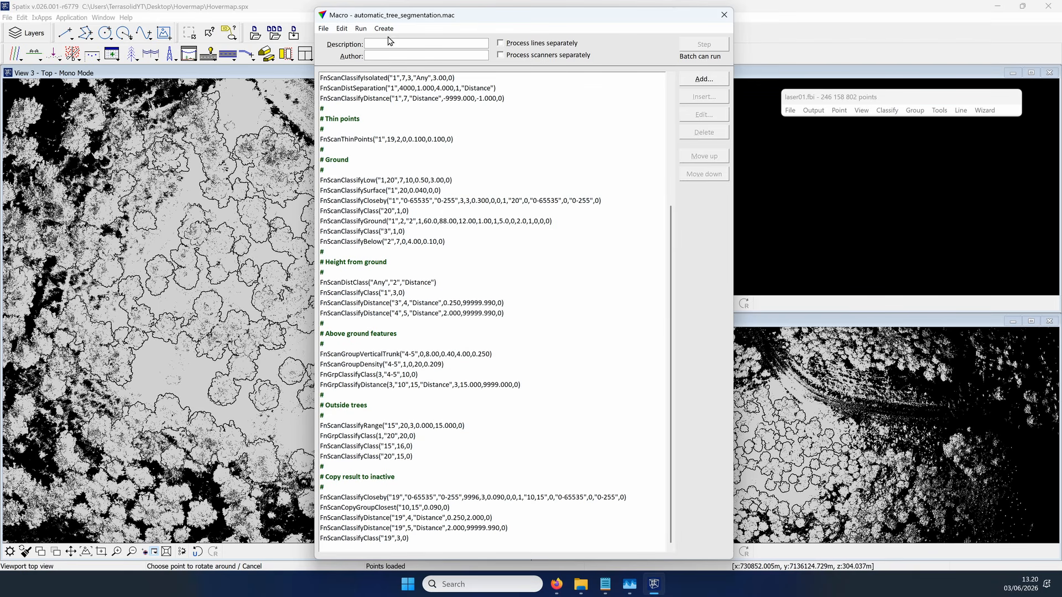
Step: Run the automatic tree segmentation macro on the loaded points
left_click(360, 30)
left_click(374, 42)
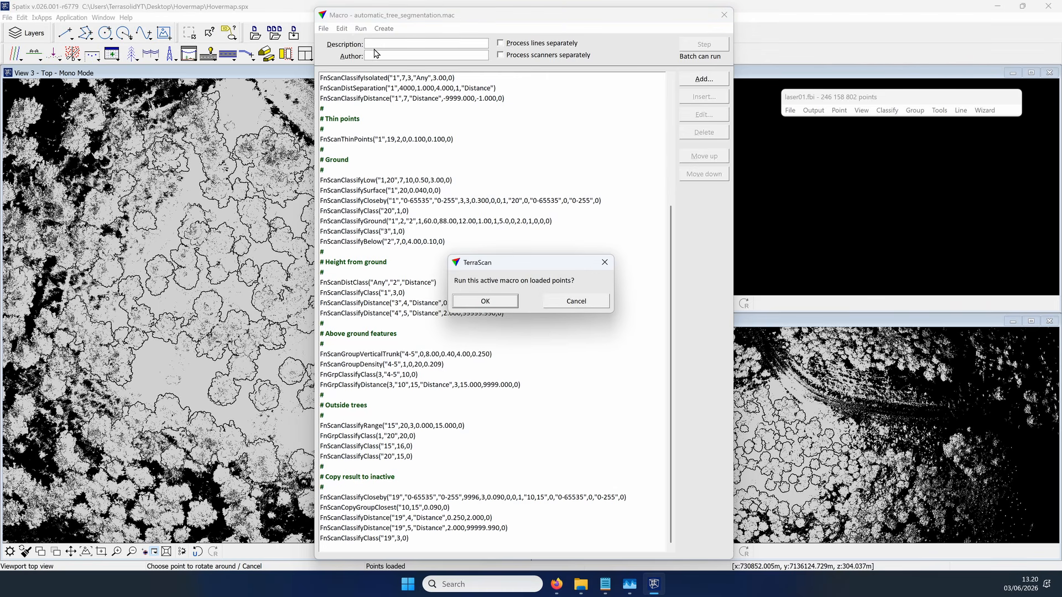
left_click(484, 301)
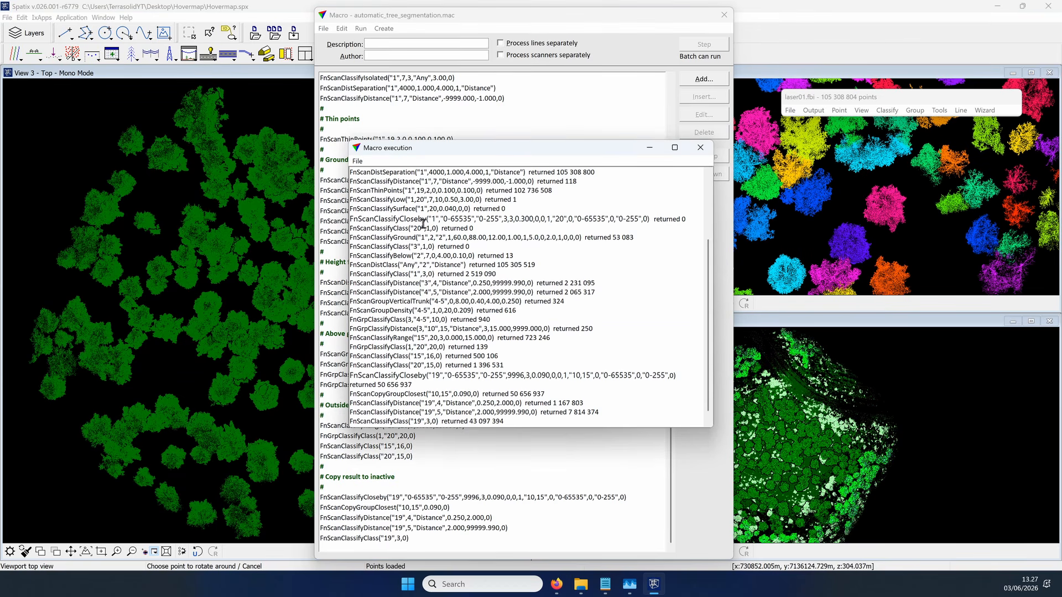
Step: Start saving the macro execution report as a text file and create a folder named reports inside the Hovermap folder
left_click(357, 162)
left_click(387, 180)
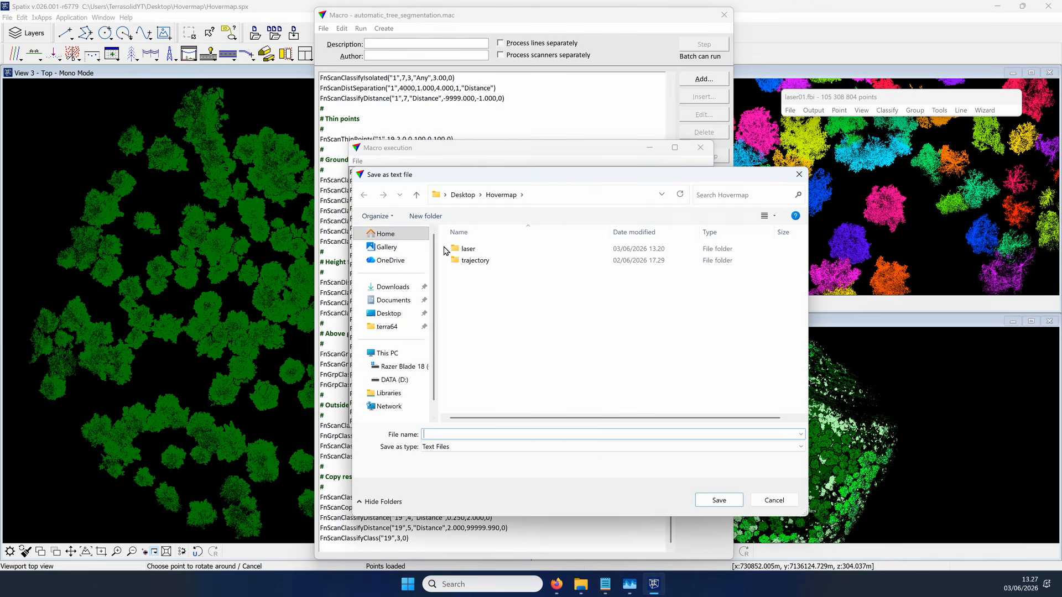
mouse_move(578, 585)
left_click(634, 534)
key("ctrl+shift+n")
type("reports")
key("Return")
key("alt+Tab")
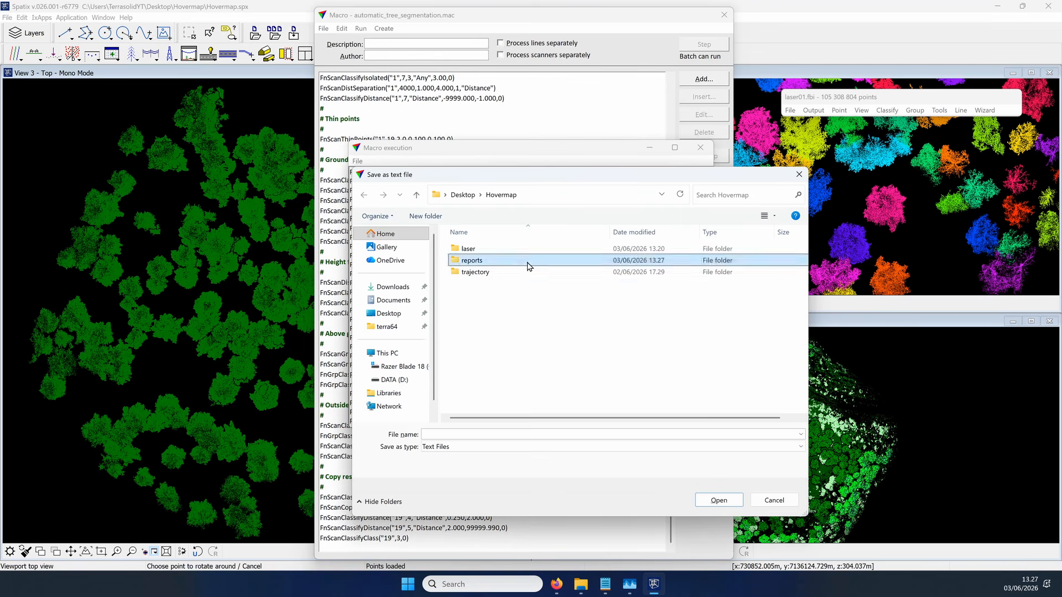
Step: Save the macro execution report as a text file in the reports folder
double_click(527, 263)
left_click(582, 456)
type("macro")
key("Return")
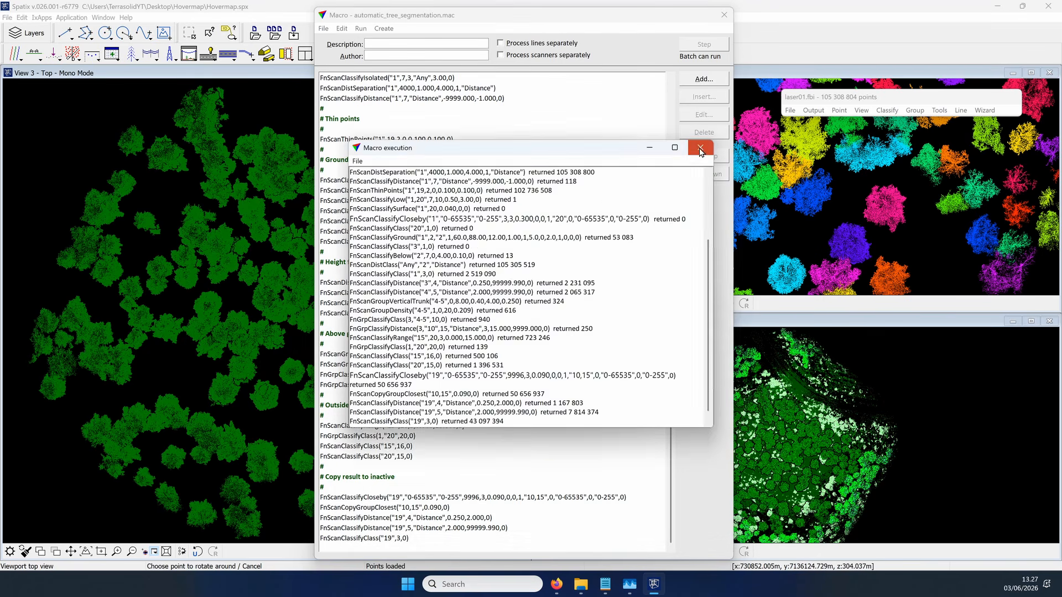
Step: Close the macro windows and set View 1 to display only class 15 Tree, coloured by Class
left_click(700, 147)
left_click(724, 15)
left_click_drag(895, 96, 916, 109)
left_click(872, 160)
left_click(896, 185)
left_click_drag(960, 197, 958, 166)
left_click(932, 181)
left_click(869, 369)
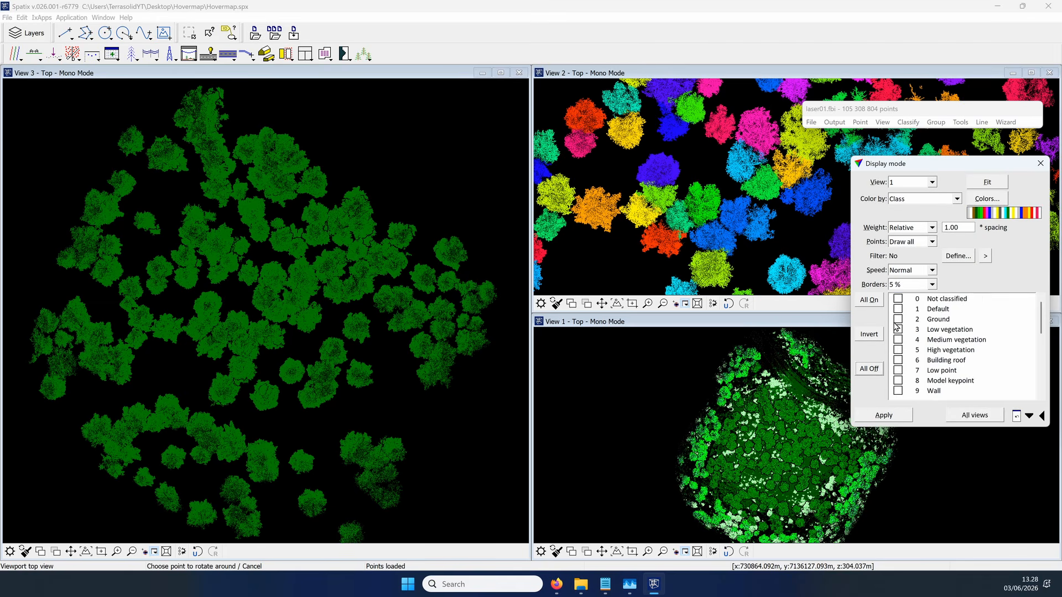
scroll(896, 337, "down", 3)
left_click(897, 391)
left_click(884, 416)
Step: Set View 3 to display only class 15 Tree, coloured by Group
left_click(931, 182)
left_click(957, 198)
scroll(892, 369, "down", 3)
left_click(898, 351)
left_click(884, 415)
Step: Set View 2 to colour the Tree points by Group and close the display settings
left_click(932, 182)
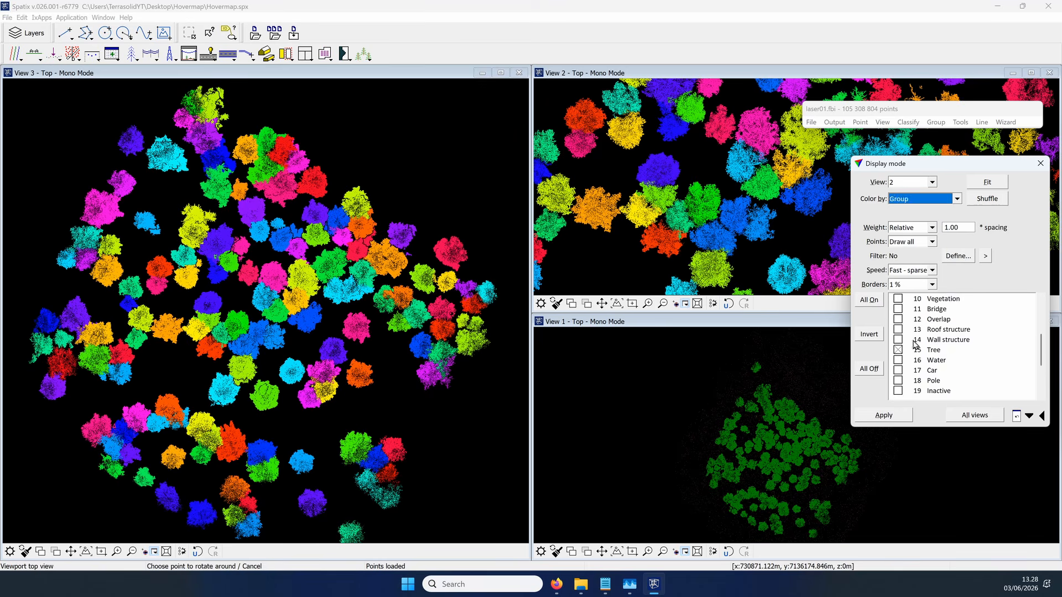
left_click(957, 199)
left_click(920, 339)
left_click(34, 53)
left_click(1040, 164)
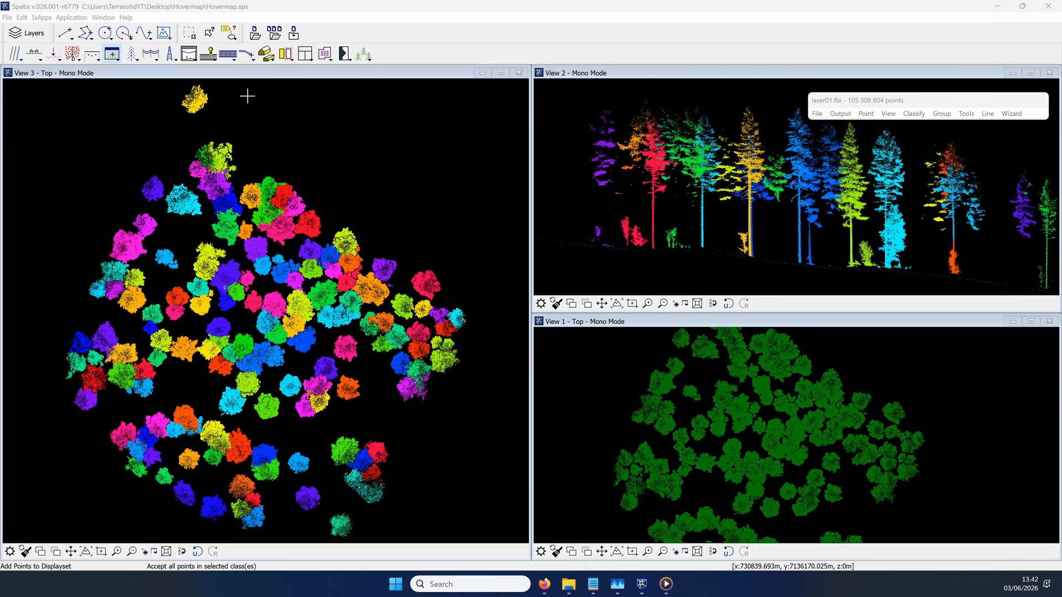
Step: Inspect the groups of class 15 - Tree with top view 3, front view 2 and right view 1, and select group 1
left_click(941, 113)
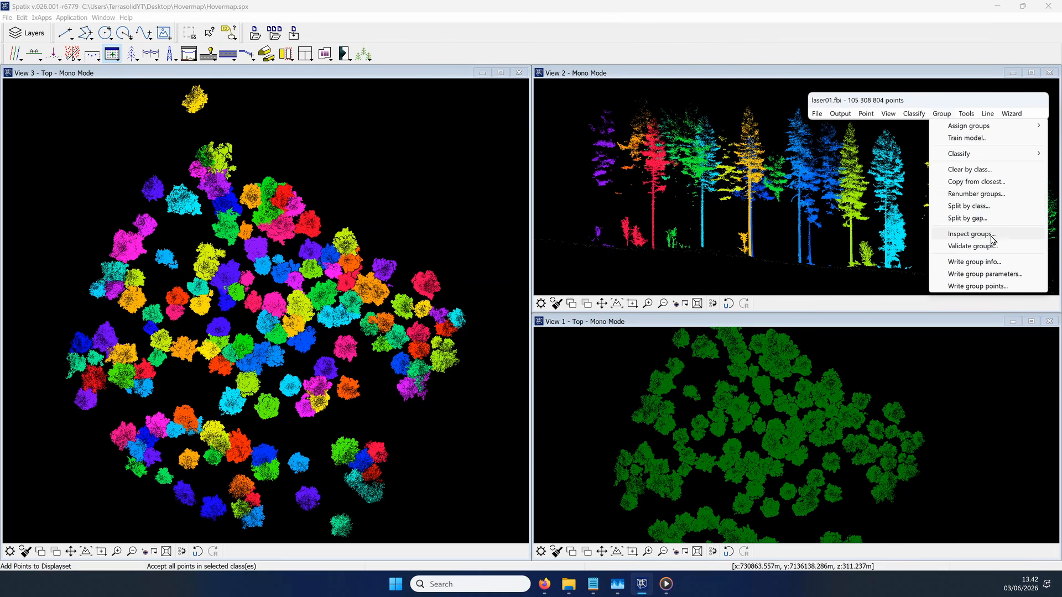
left_click(972, 234)
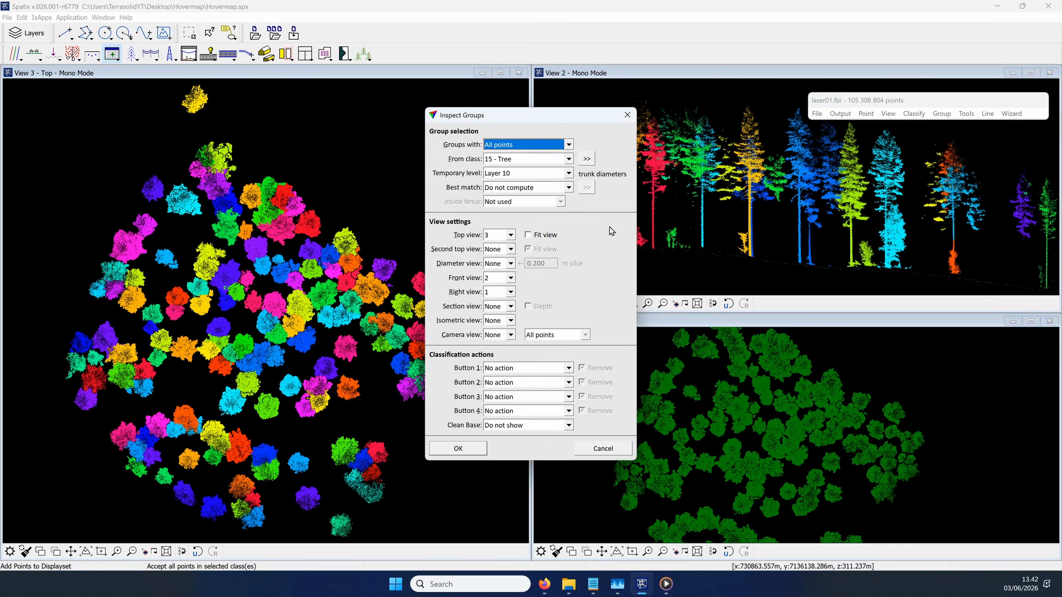
left_click(569, 161)
left_click(524, 359)
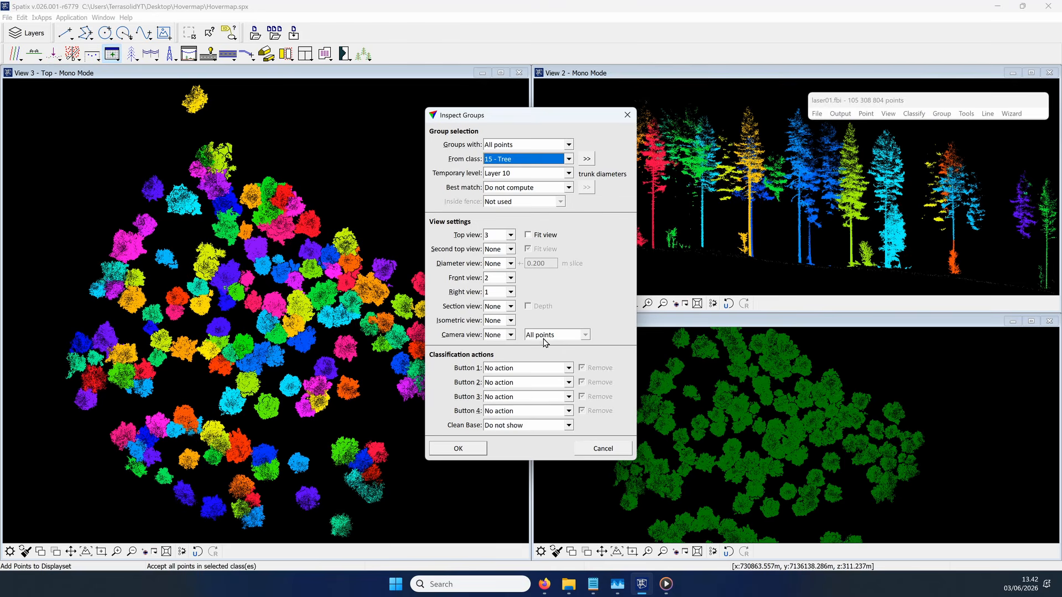
left_click(469, 448)
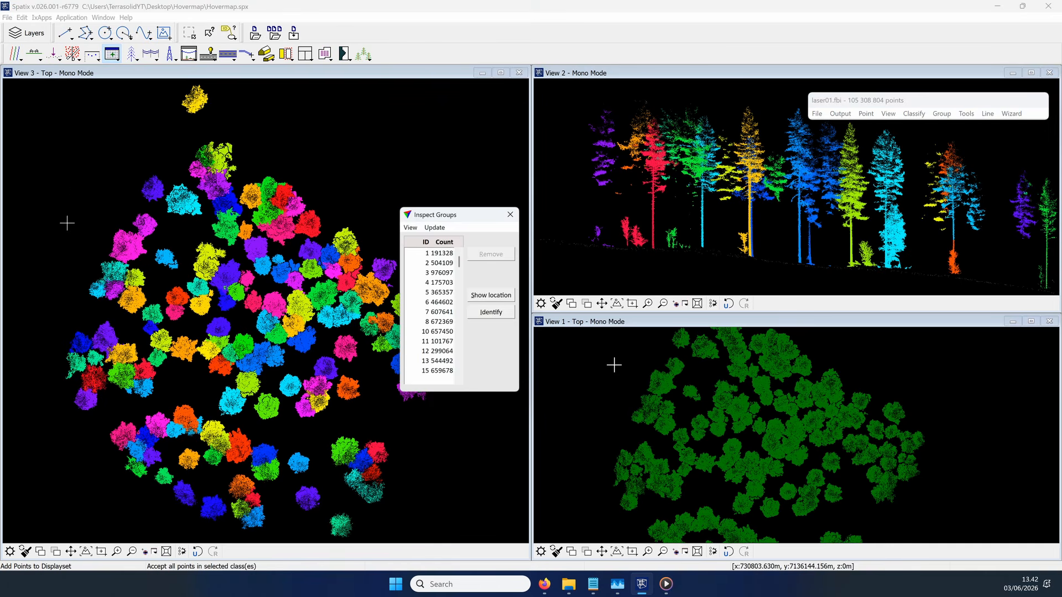
left_click(438, 252)
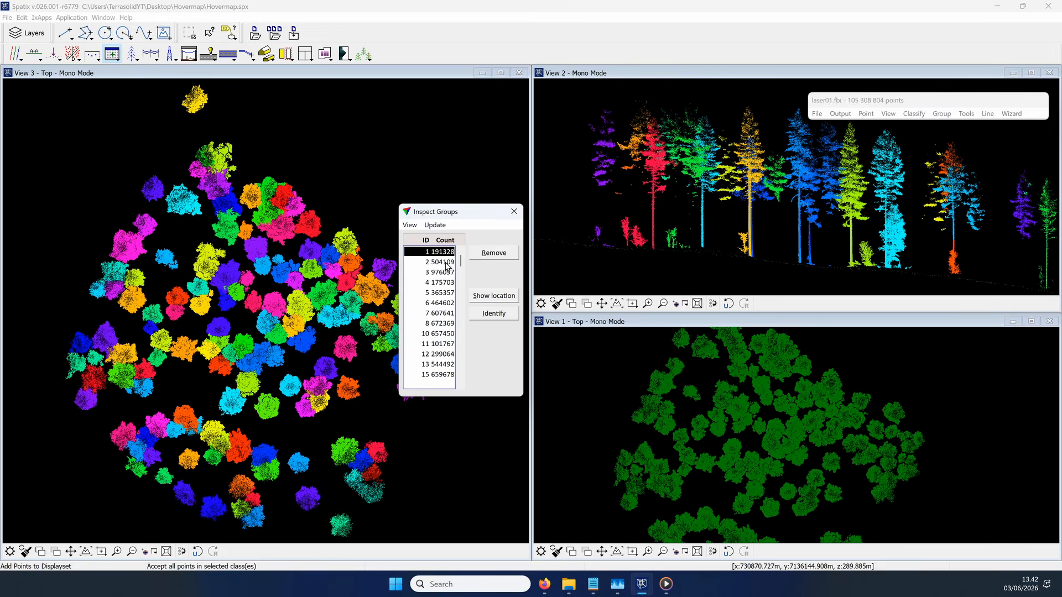
Step: Set all views to colour by Group and draw only Displayset points of class 15 Tree
left_click(888, 113)
left_click(916, 247)
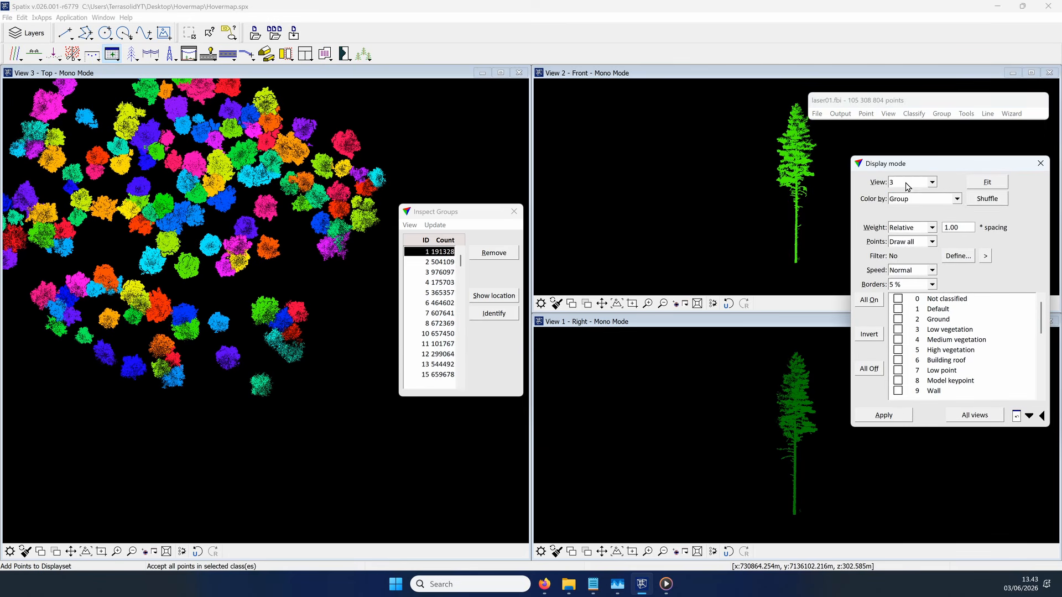
left_click(905, 183)
left_click(906, 193)
left_click(917, 201)
left_click(913, 355)
left_click(913, 242)
left_click(914, 250)
scroll(921, 340, "down", 3)
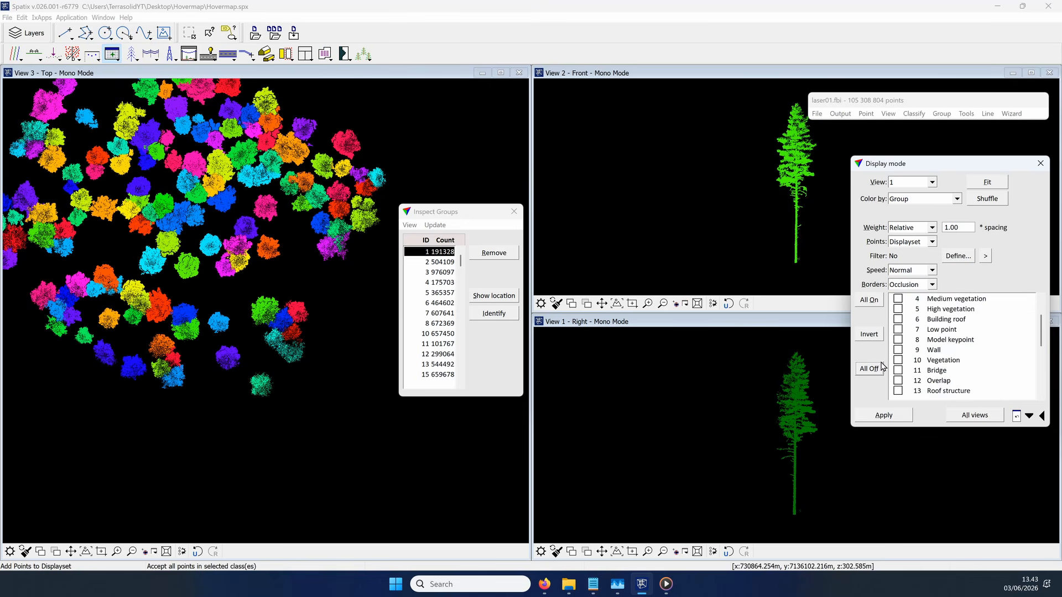
left_click(896, 360)
left_click(972, 415)
Step: Set View 3 to draw all points with 1 % borders
left_click(914, 243)
left_click(914, 252)
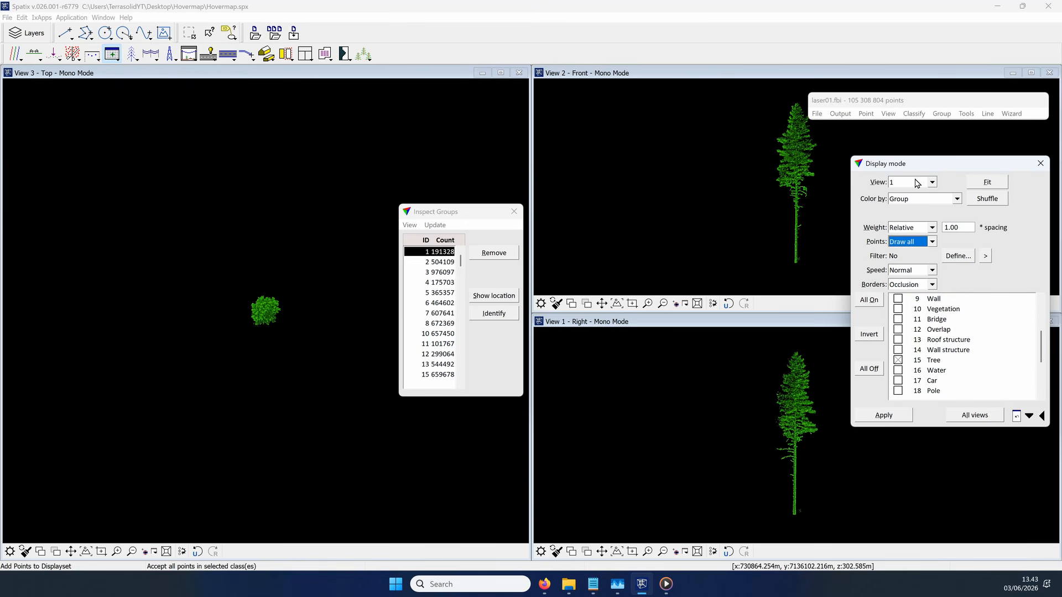
left_click(916, 182)
left_click(914, 209)
left_click(914, 243)
left_click(894, 415)
left_click(907, 286)
left_click(907, 302)
left_click(892, 414)
Step: Step through the first five tree groups and back, examining each tree's shape in the top, front and right views
scroll(362, 363, "down", 1)
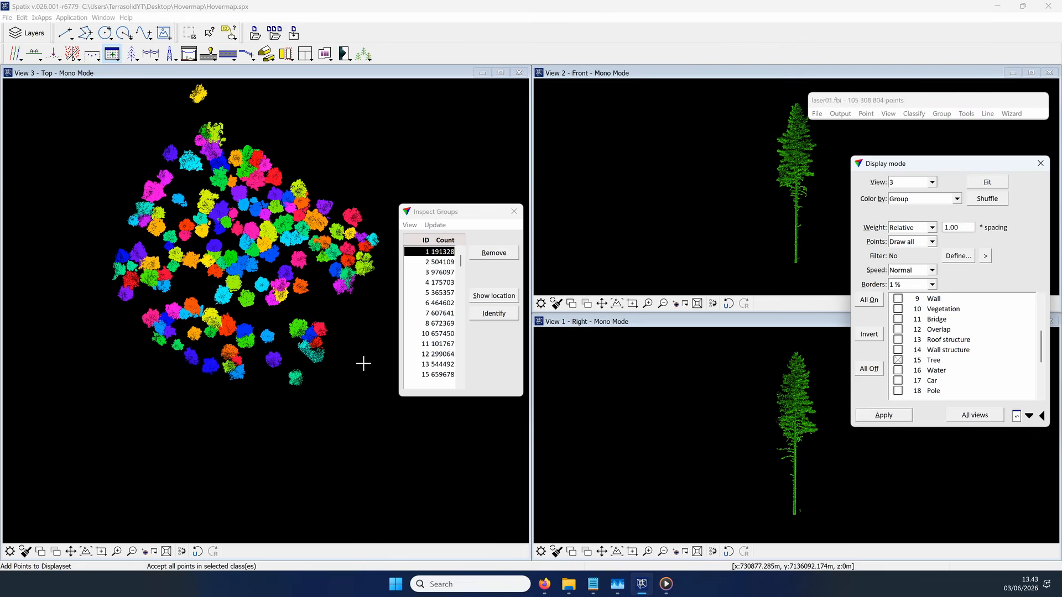
scroll(244, 262, "up", 1)
scroll(244, 261, "up", 3)
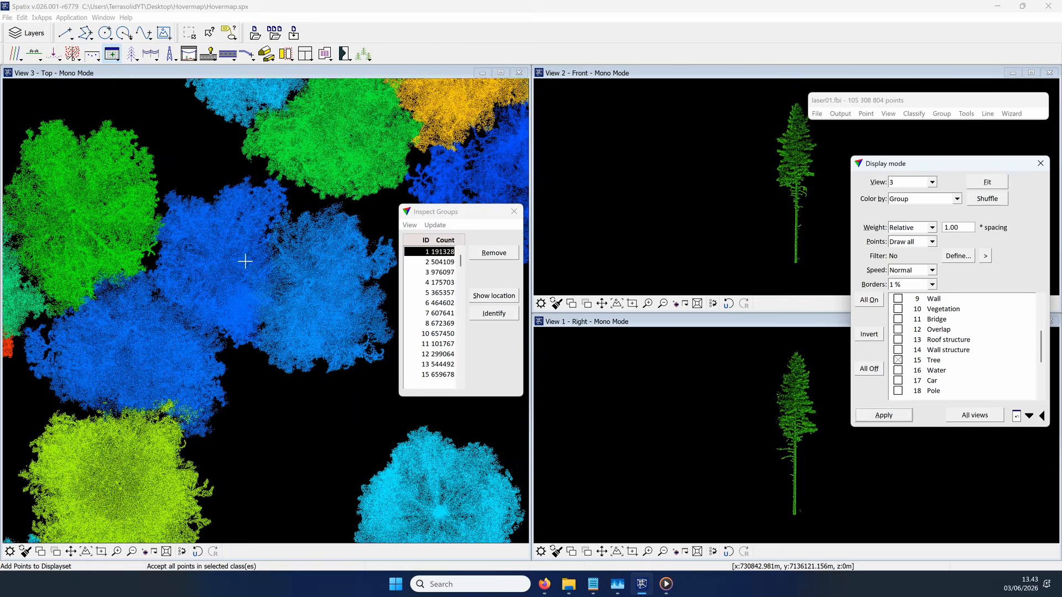
left_click(423, 262)
left_click(432, 252)
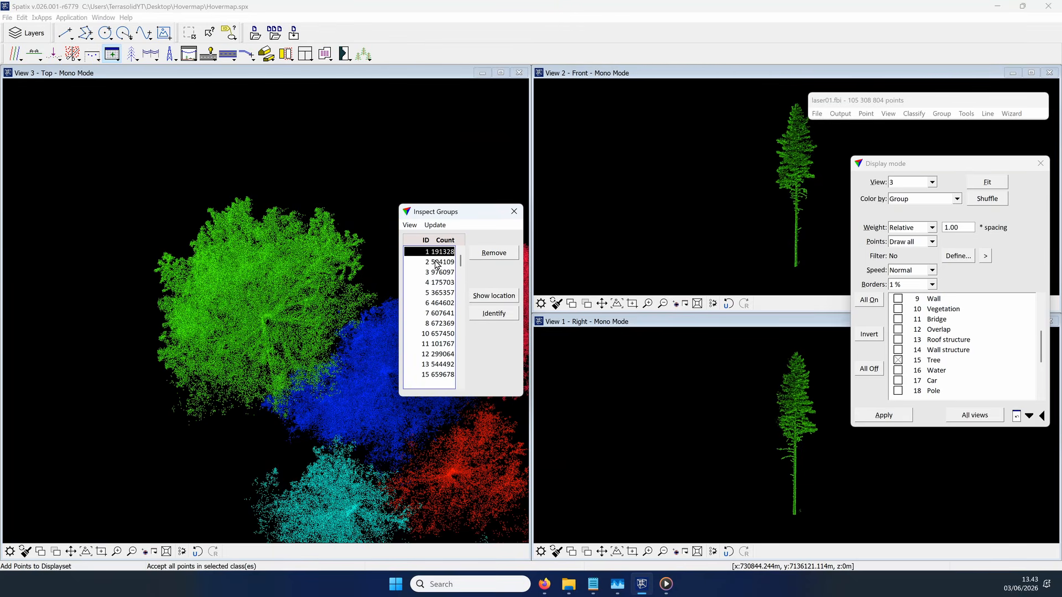
left_click(437, 263)
key("Down")
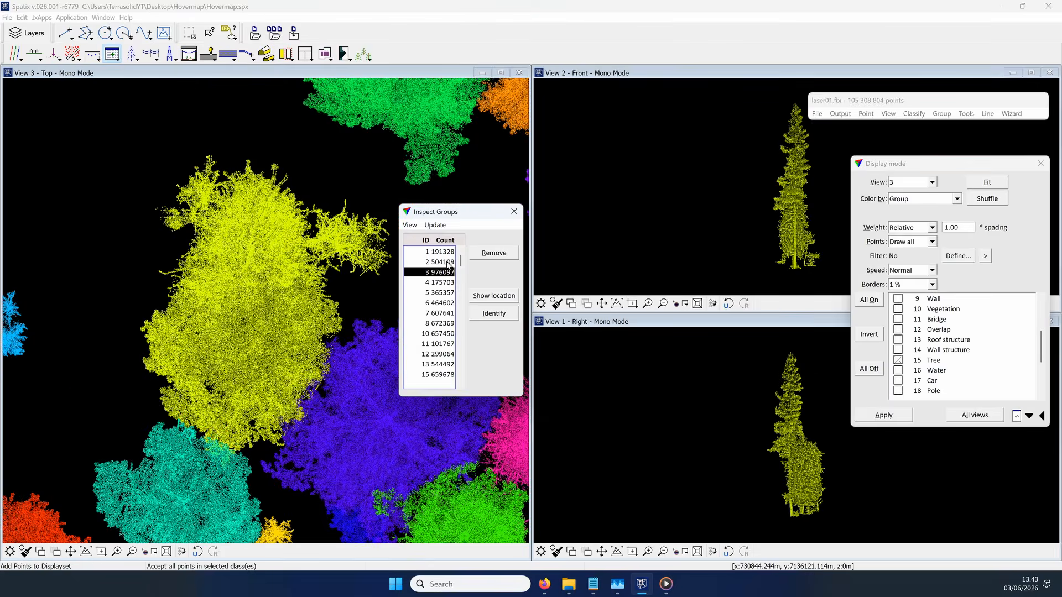
key("Down")
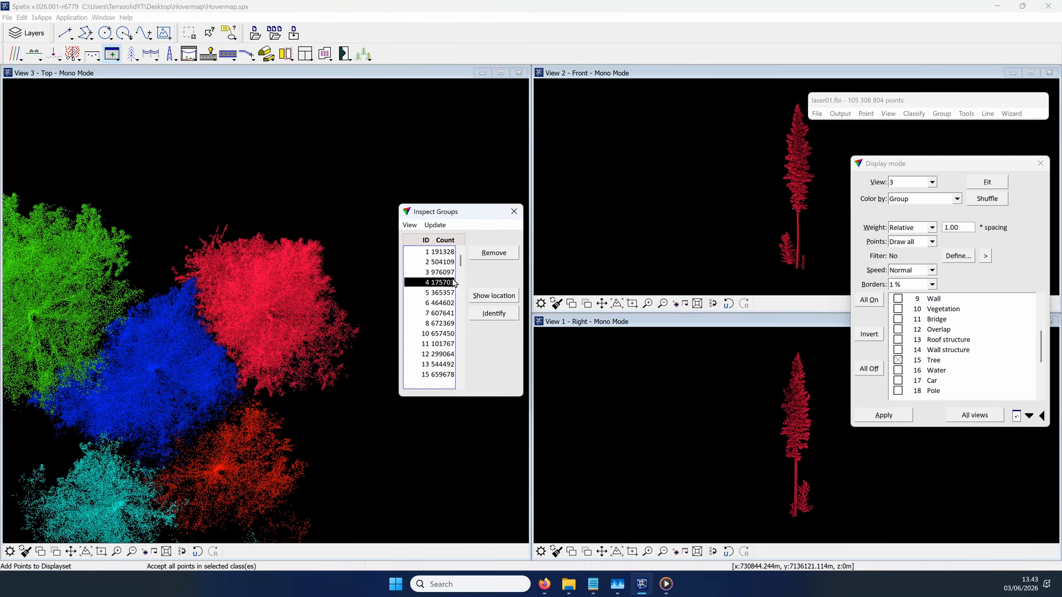
key("Down")
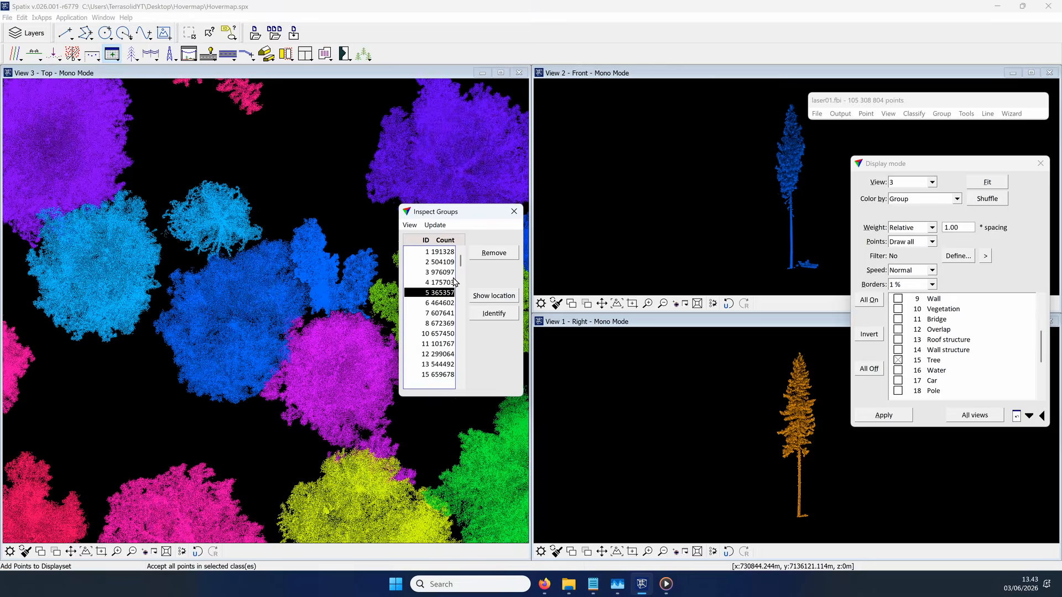
key("Up")
key("Up")
key("Up")
key("Up")
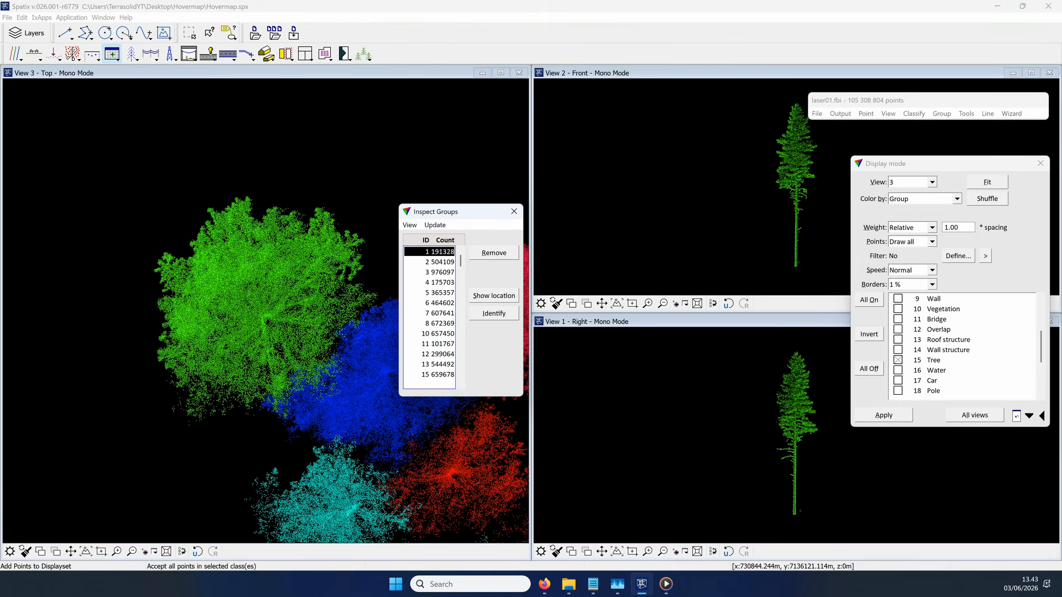
Step: Close the display settings, open the Groups toolbox as a floating window and move the group list clear of the trees in View 3
left_click(1038, 162)
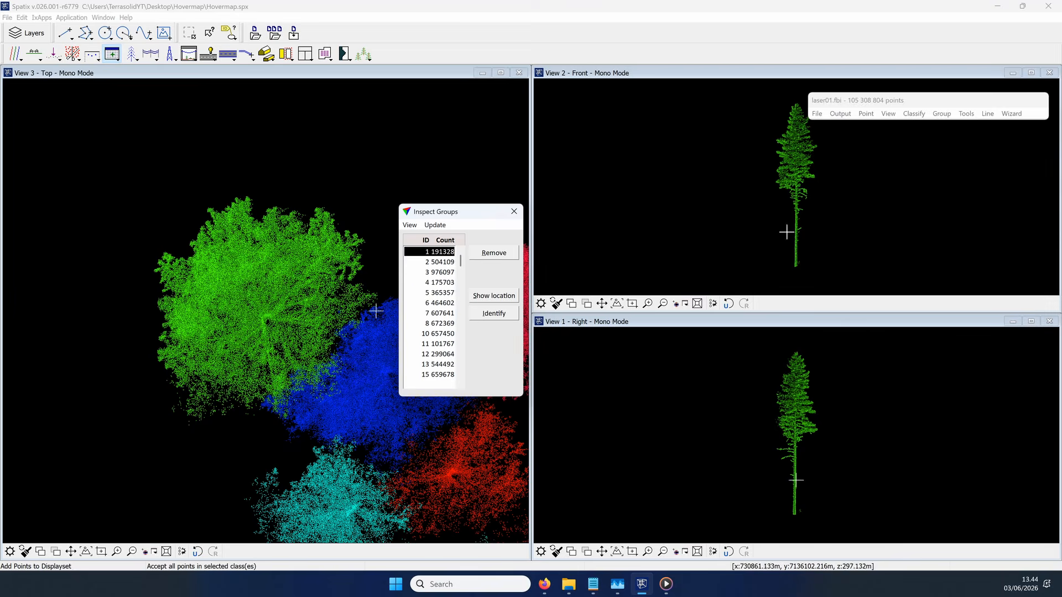
left_click(130, 55)
left_click(158, 163)
left_click_drag(194, 168, 438, 156)
left_click_drag(437, 211, 57, 98)
Step: Select tree group 2 and start Split Tree Group on its two-trunk tree in View 2
key("Down")
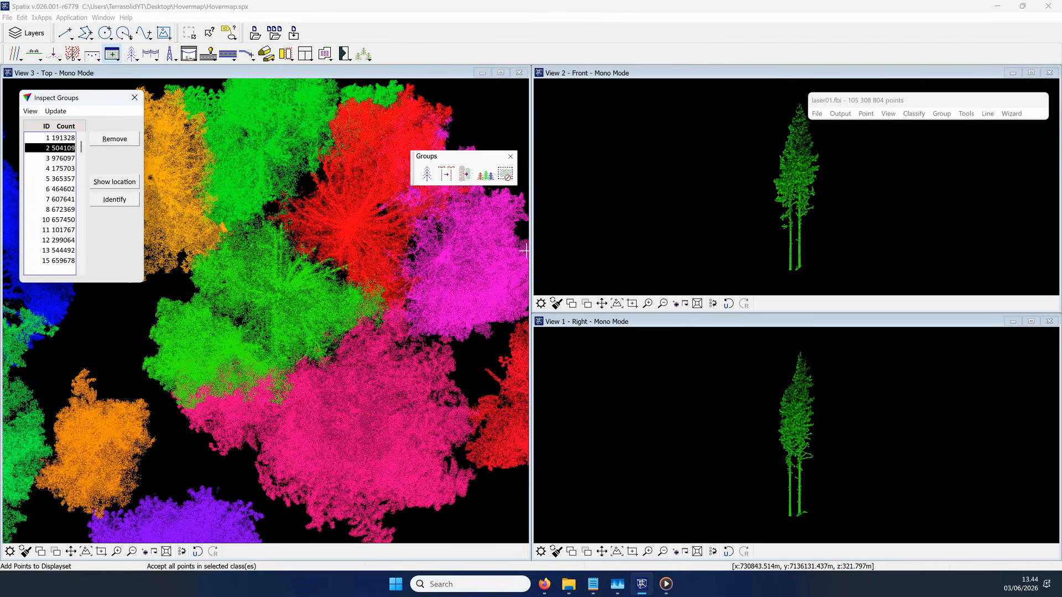
left_click_drag(429, 156, 565, 93)
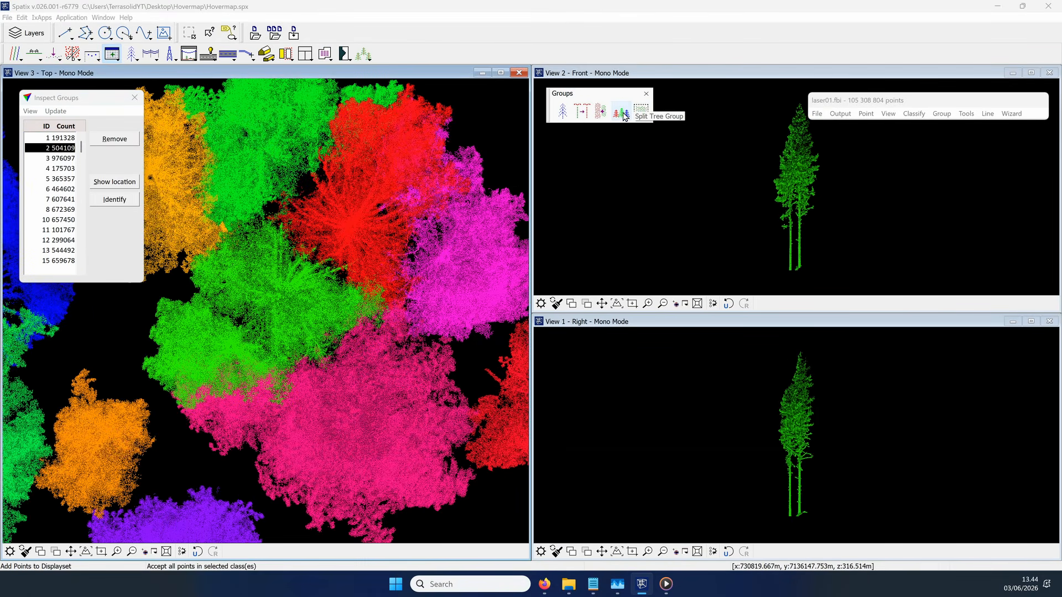
left_click(619, 114)
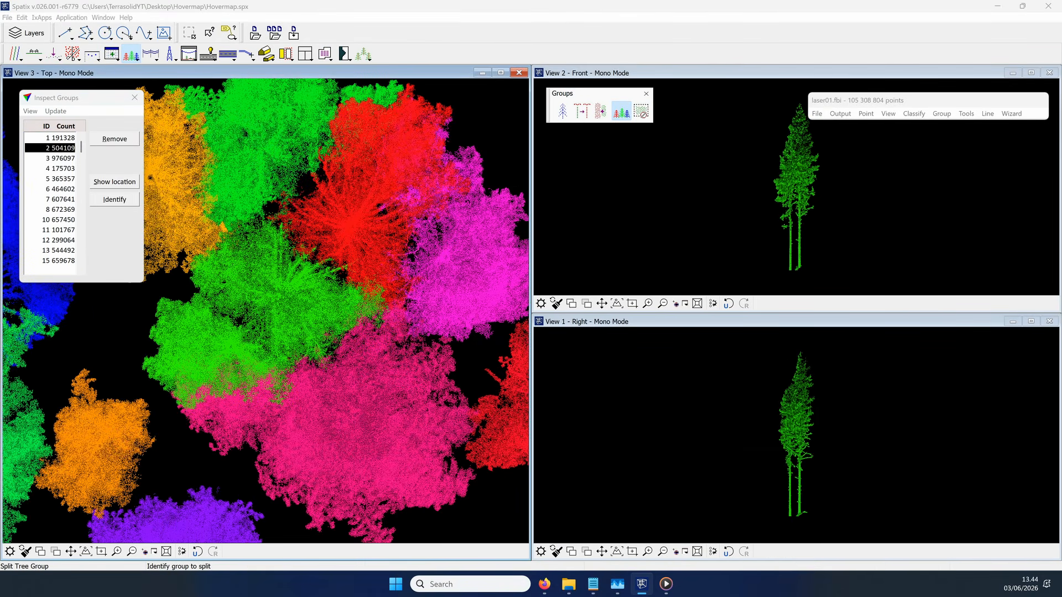
left_click(790, 243)
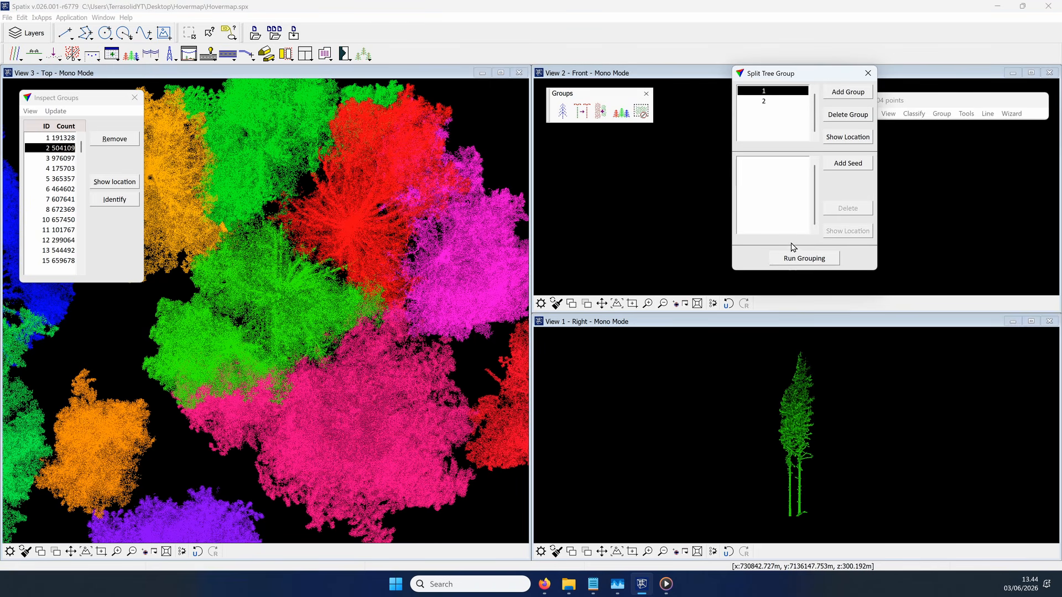
left_click_drag(803, 83, 615, 160)
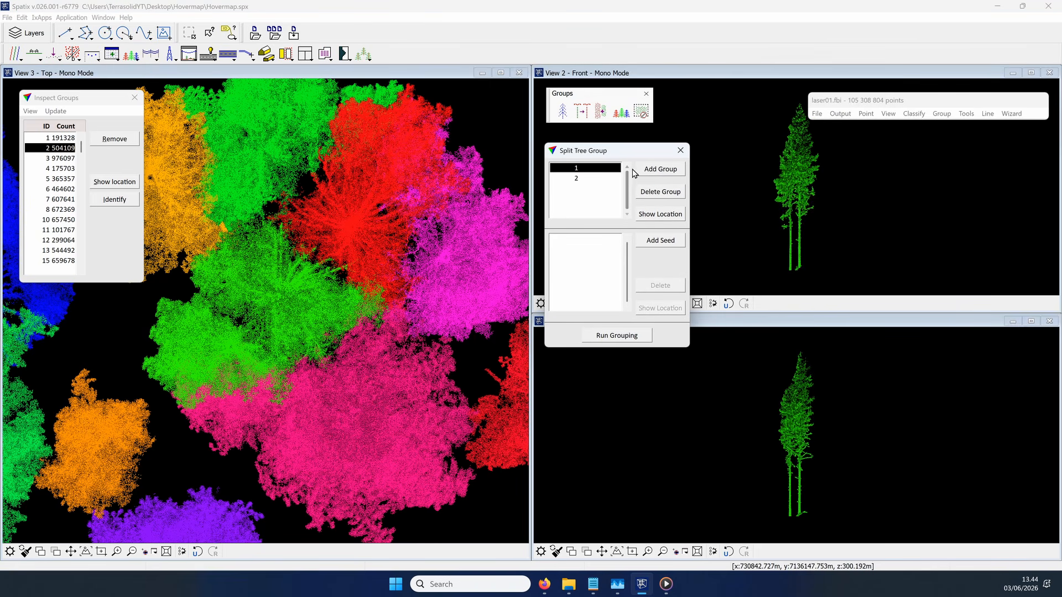
Step: Add six one-view seed points to split group 1, going up the left trunk and crown of the tree pair in View 2
left_click(666, 241)
scroll(791, 262, "up", 3)
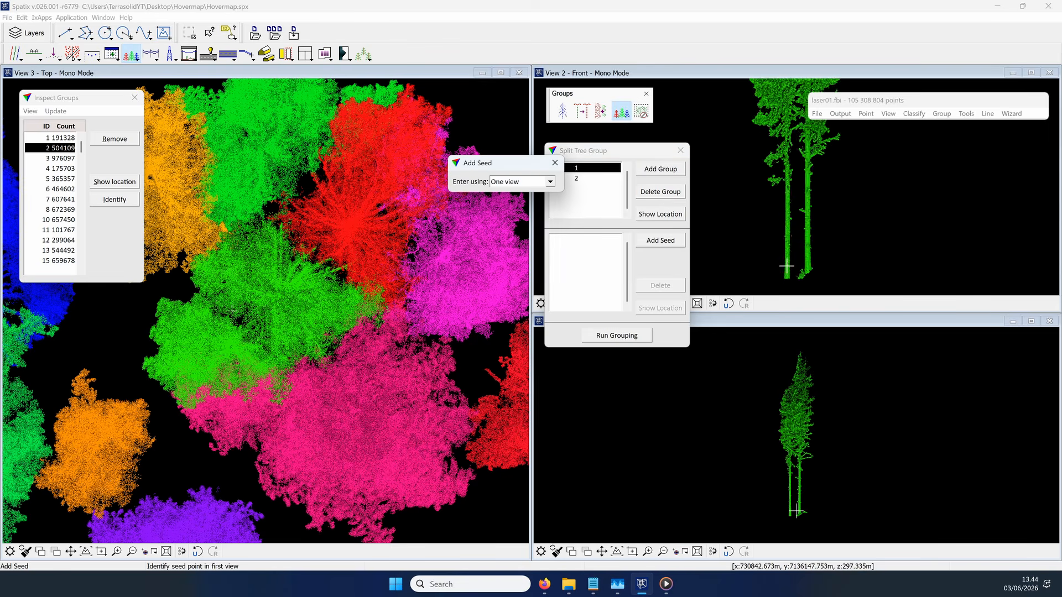
left_click(789, 262)
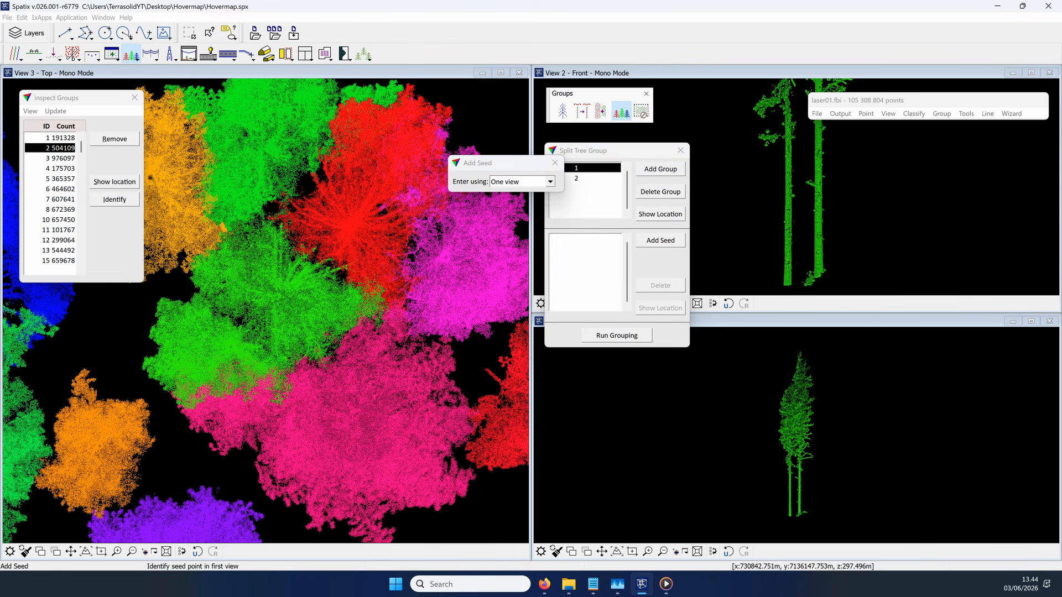
left_click(787, 249)
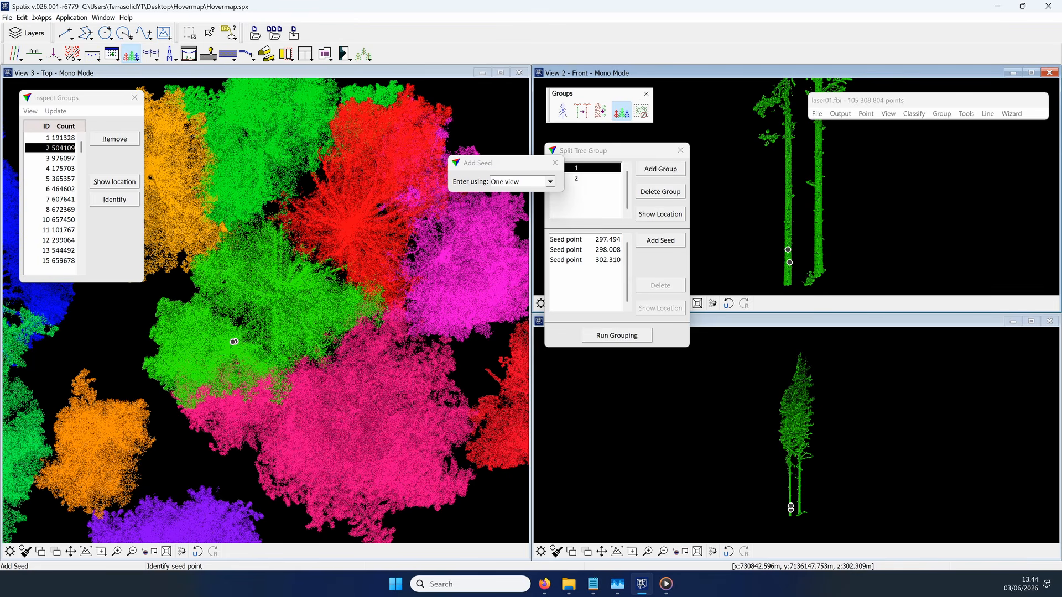
scroll(761, 272, "down", 2)
scroll(765, 118, "up", 2)
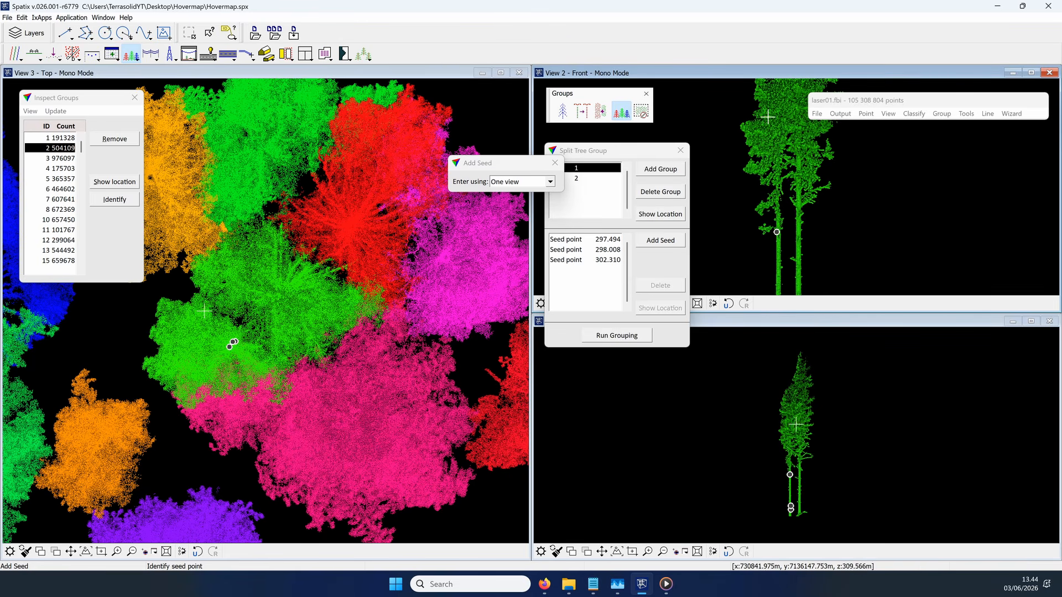
left_click(774, 160)
scroll(760, 273, "down", 2)
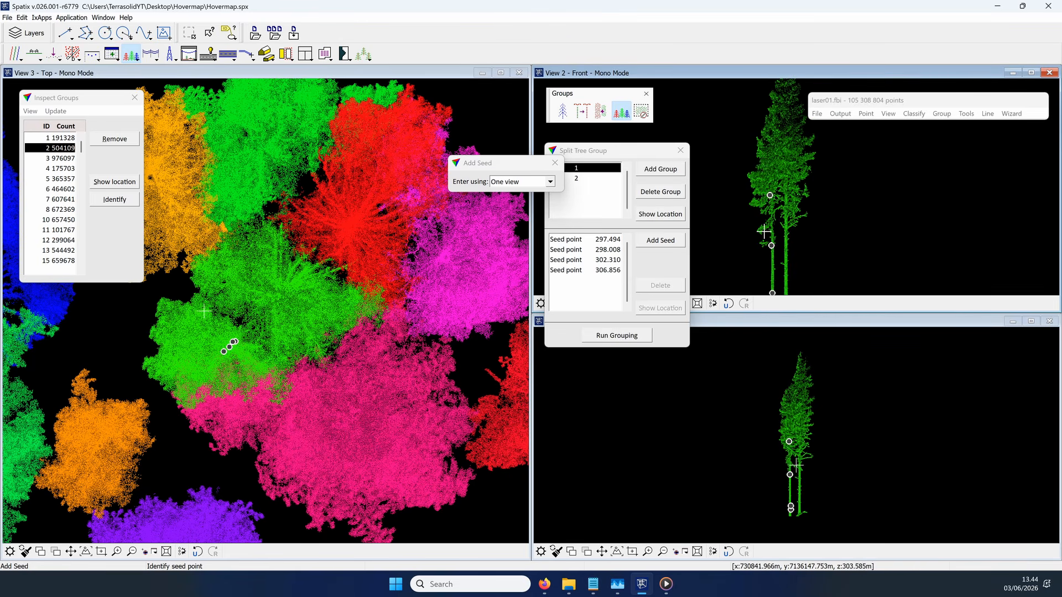
left_click(763, 163)
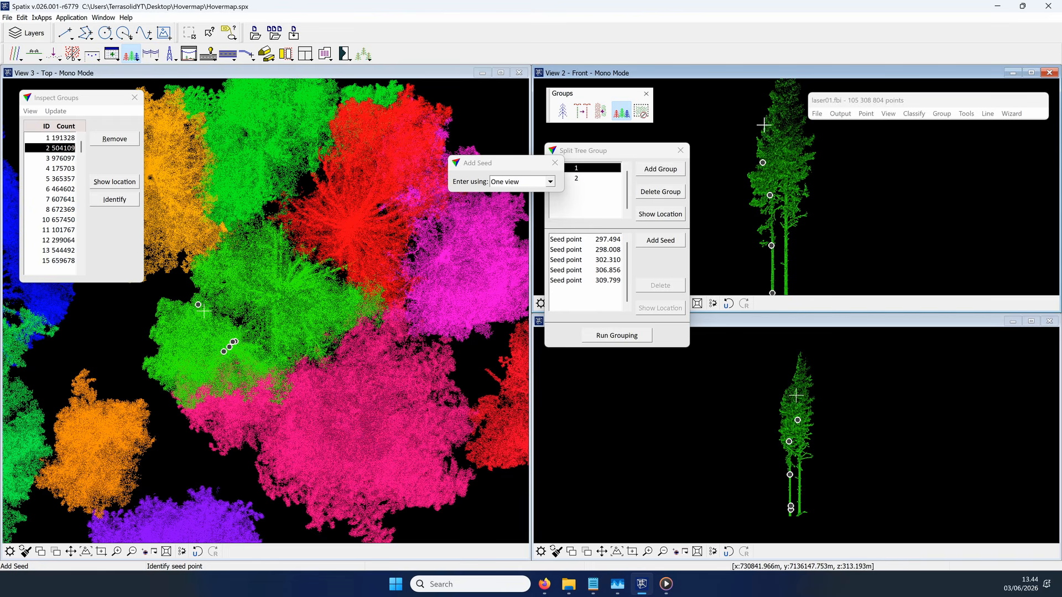
left_click(764, 132)
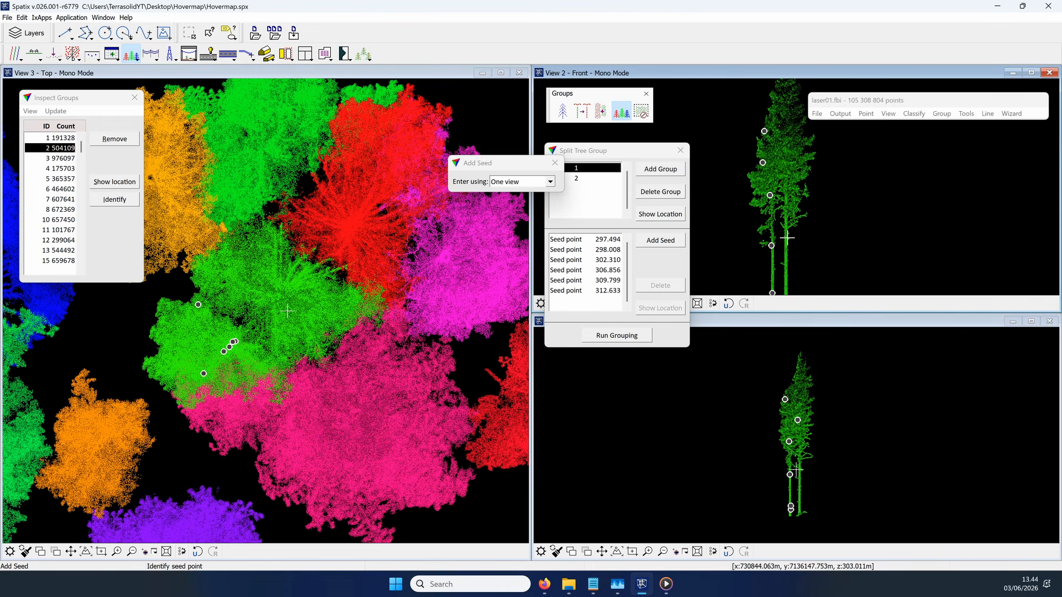
Step: Add five one-view seed points to split group 2, along the right trunk and crown up to the treetop in Views 2 and 1
left_click(578, 178)
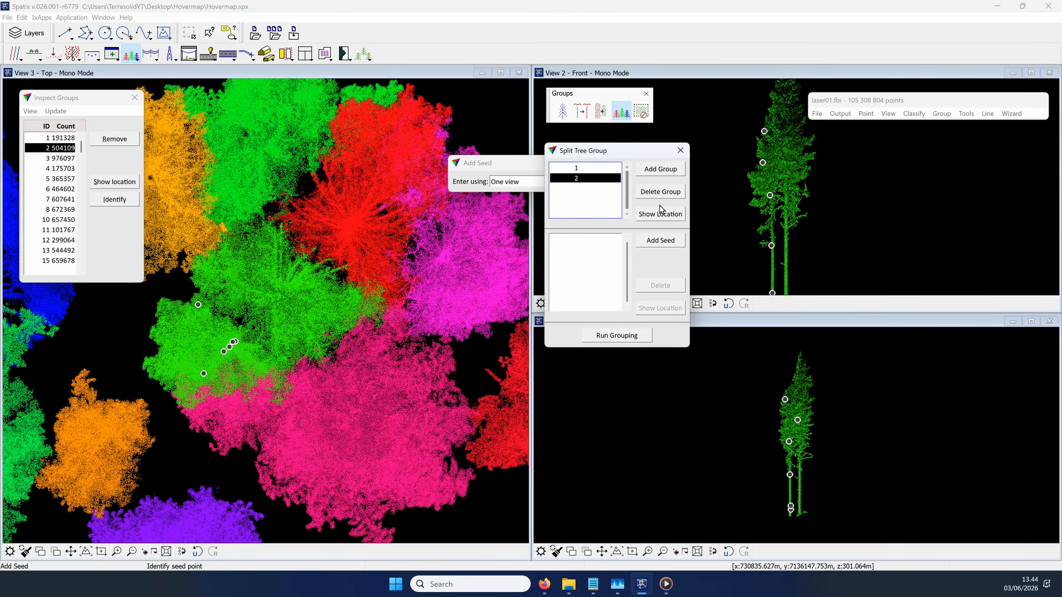
left_click(665, 243)
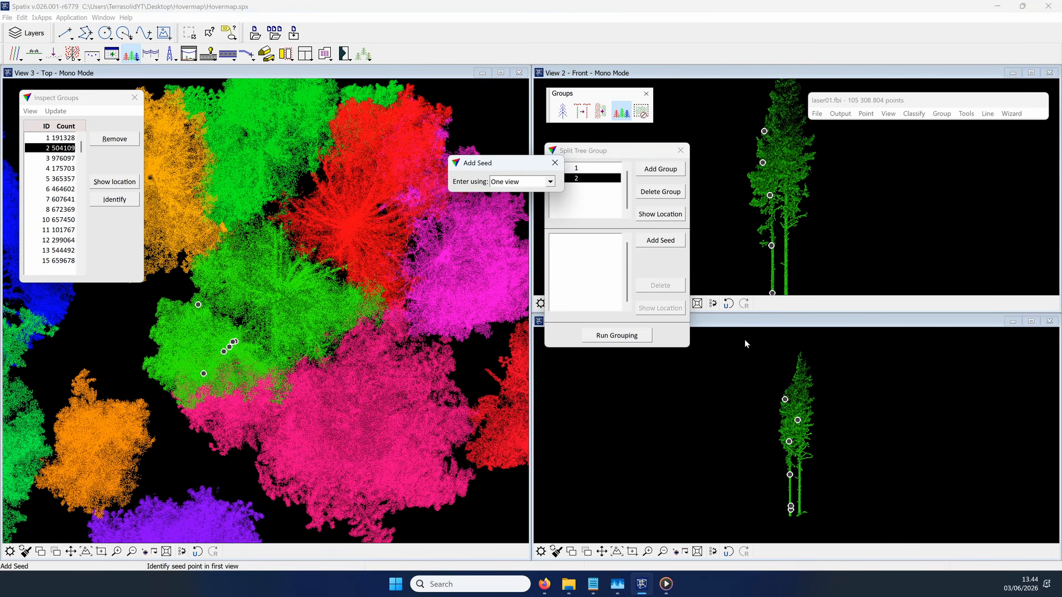
left_click(782, 287)
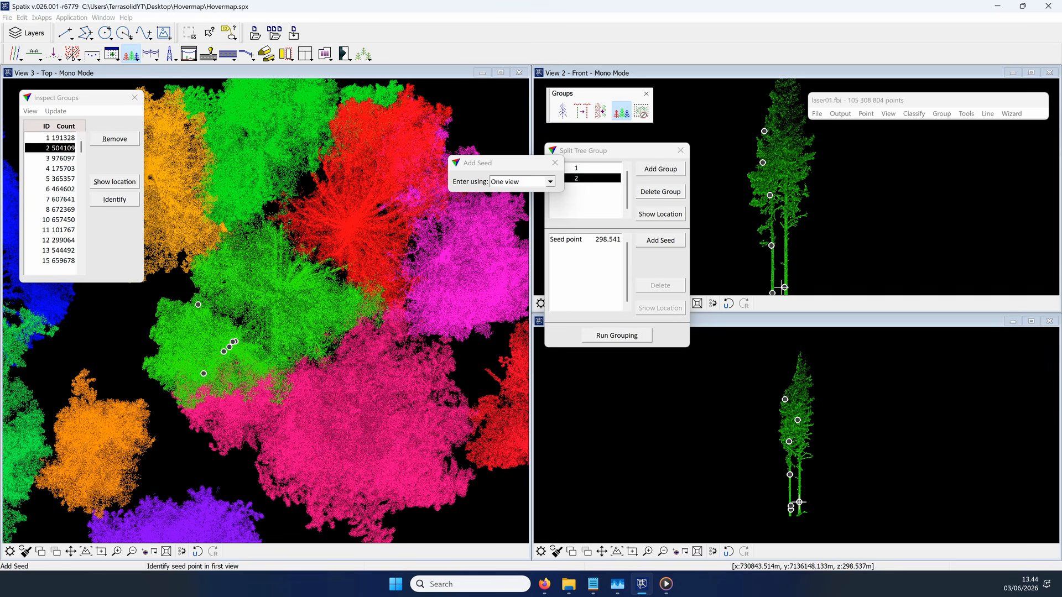
left_click(786, 250)
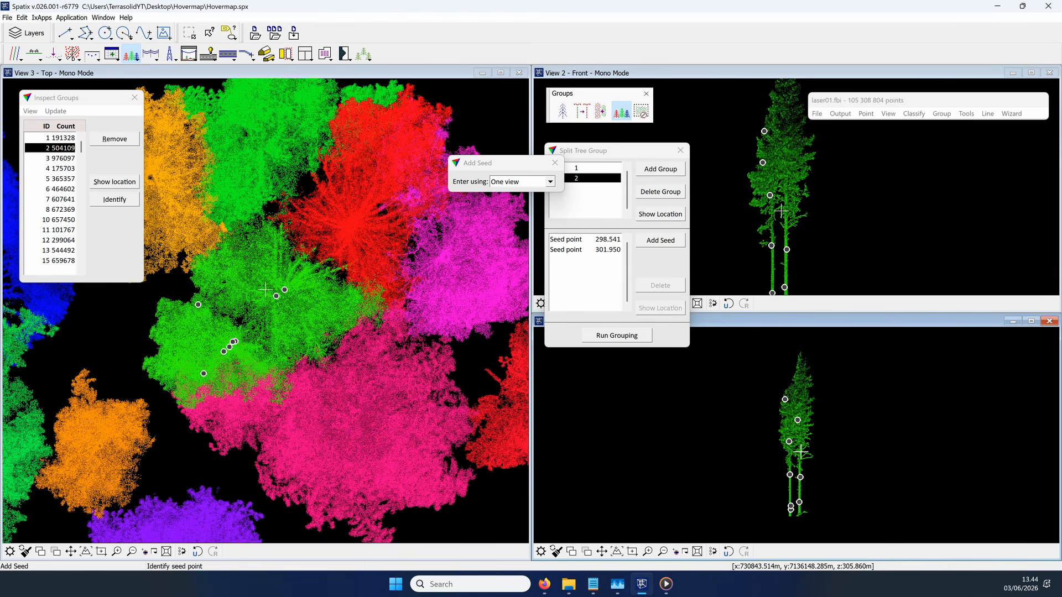
left_click(801, 451)
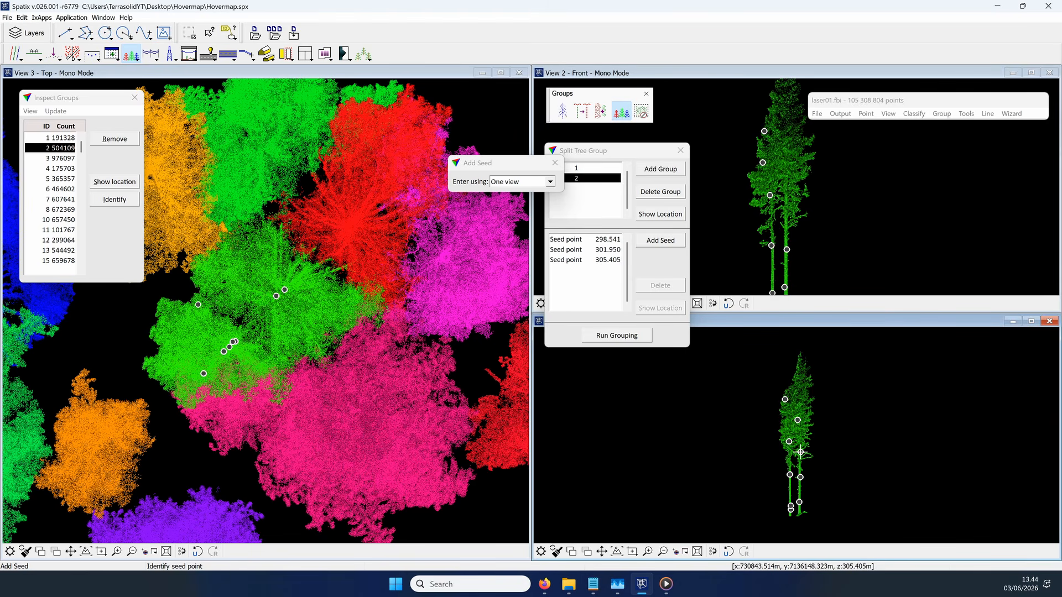
left_click(799, 363)
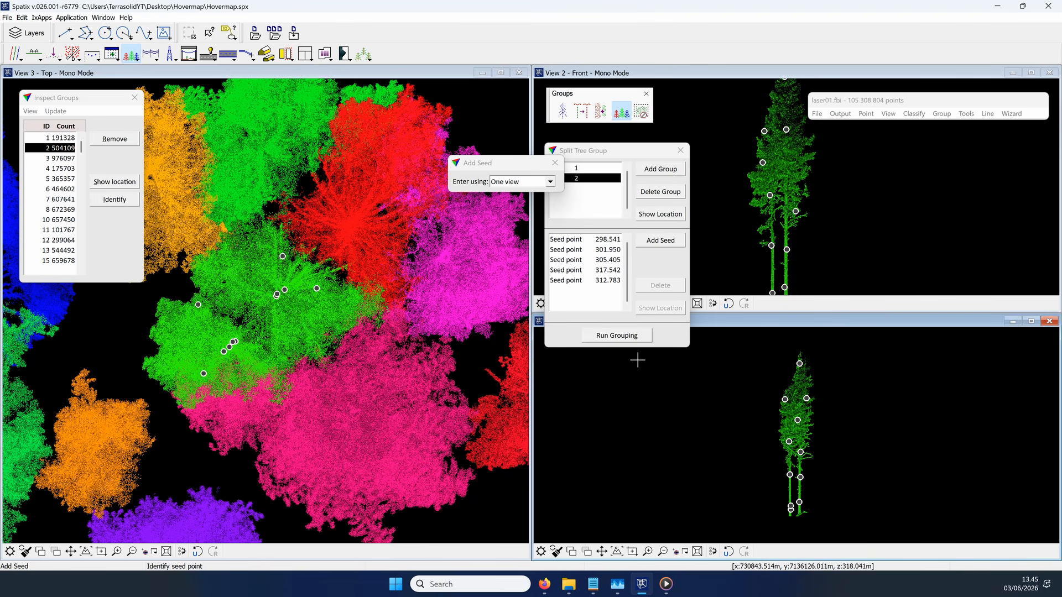
Step: Run the grouping to split tree group 2 into two trees, and close the splitting and seed dialogs
left_click(621, 338)
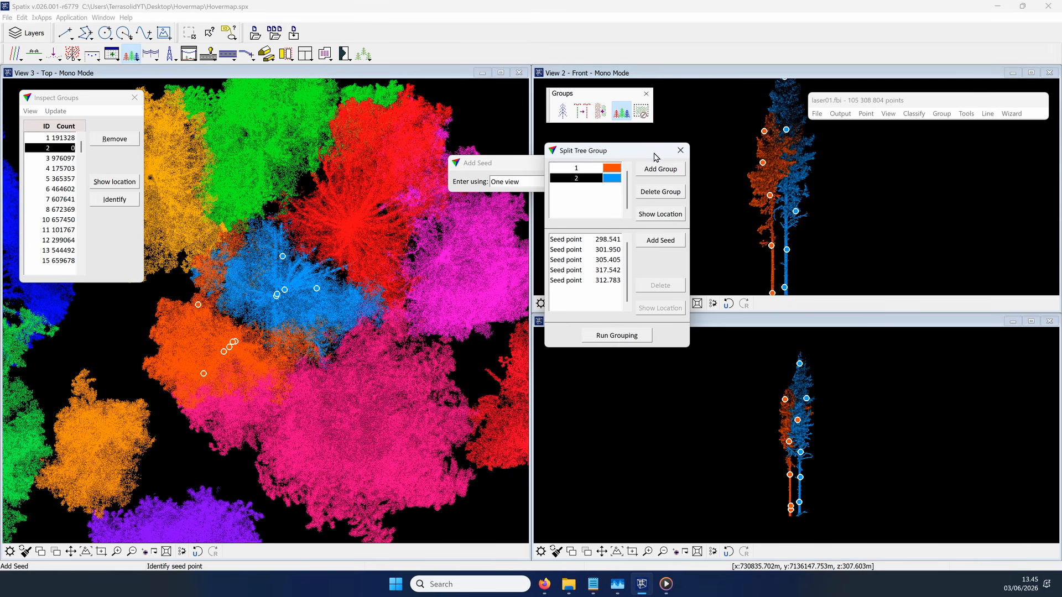
left_click_drag(648, 155, 677, 240)
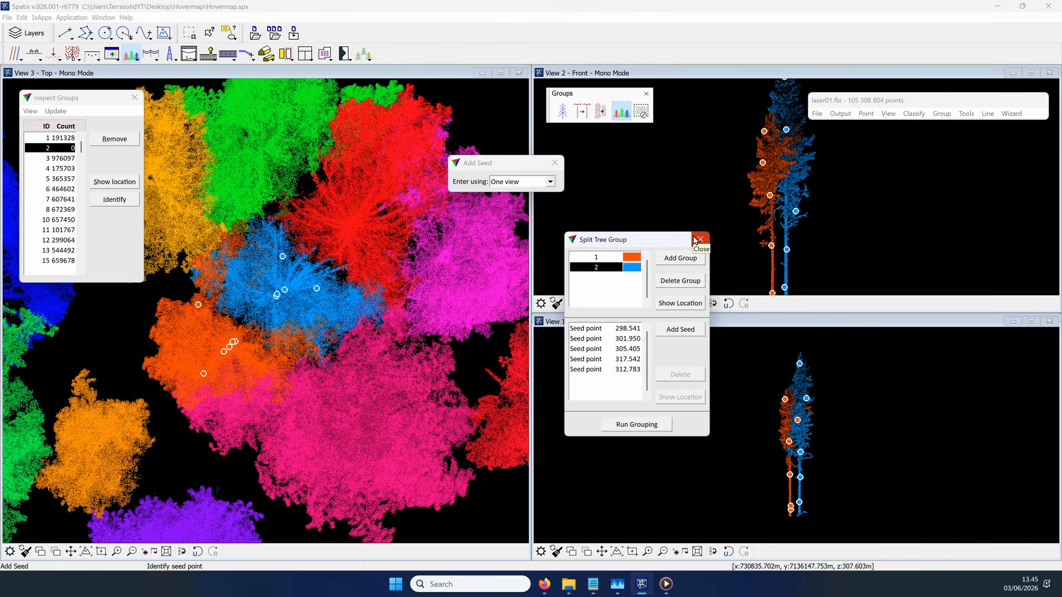
left_click(696, 240)
left_click(555, 163)
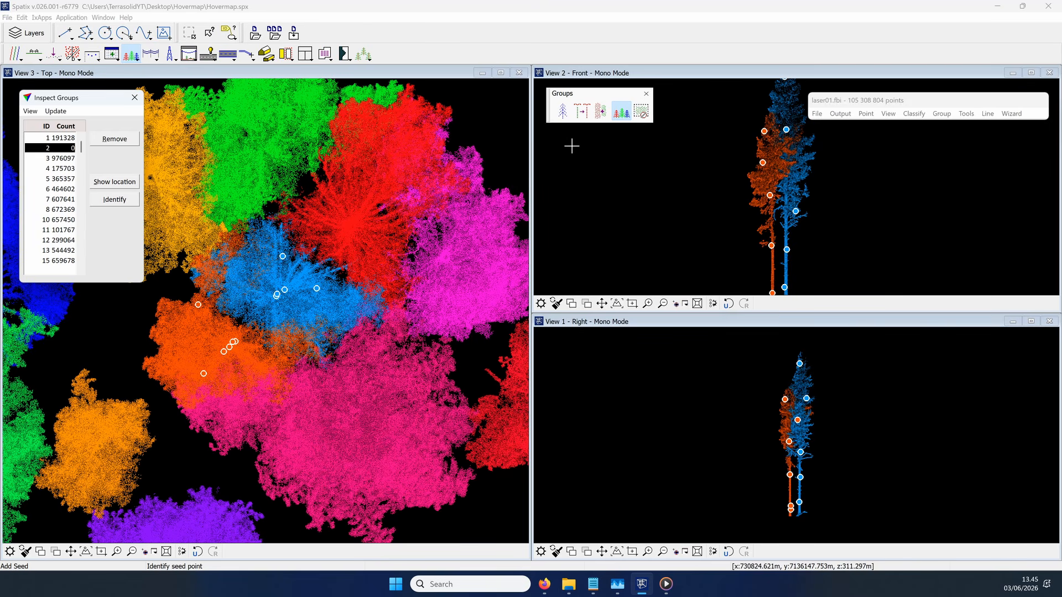
right_click(572, 146)
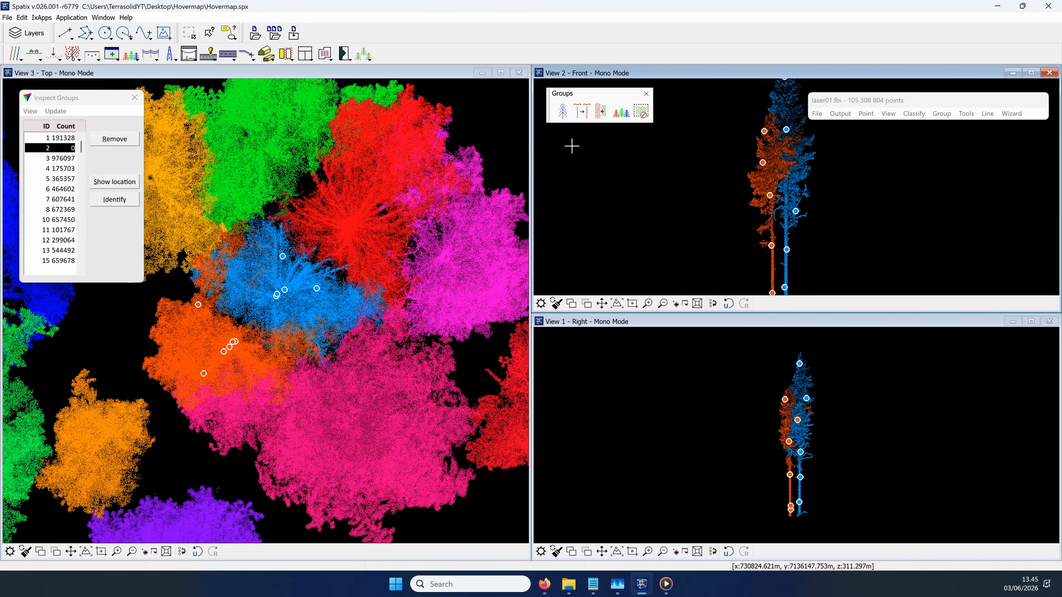
Step: Step through tree groups 1 to 3 and start Split Tree Group on tree group 3
left_click(62, 139)
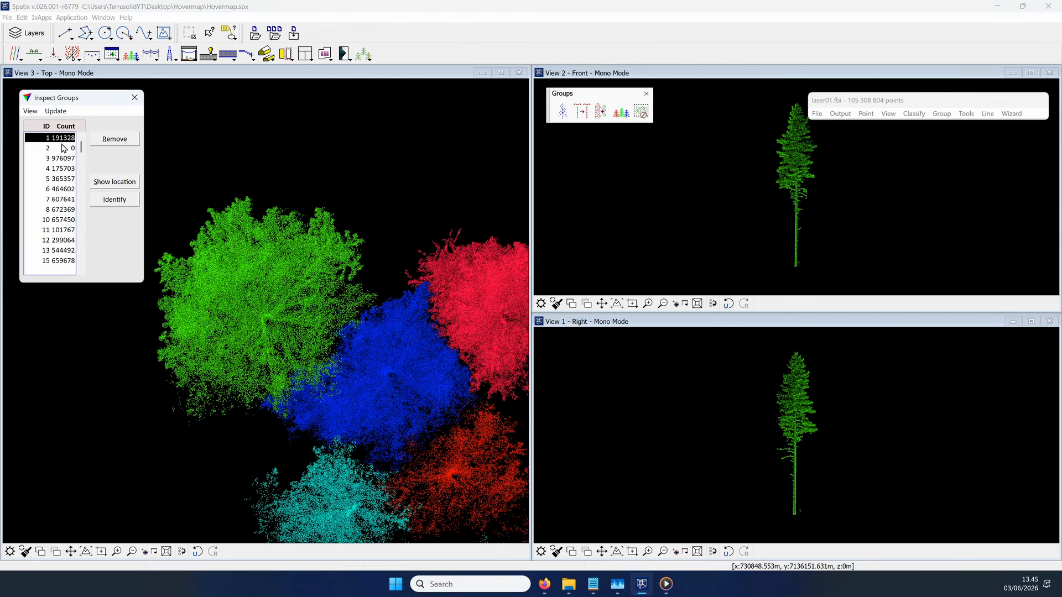
left_click(62, 148)
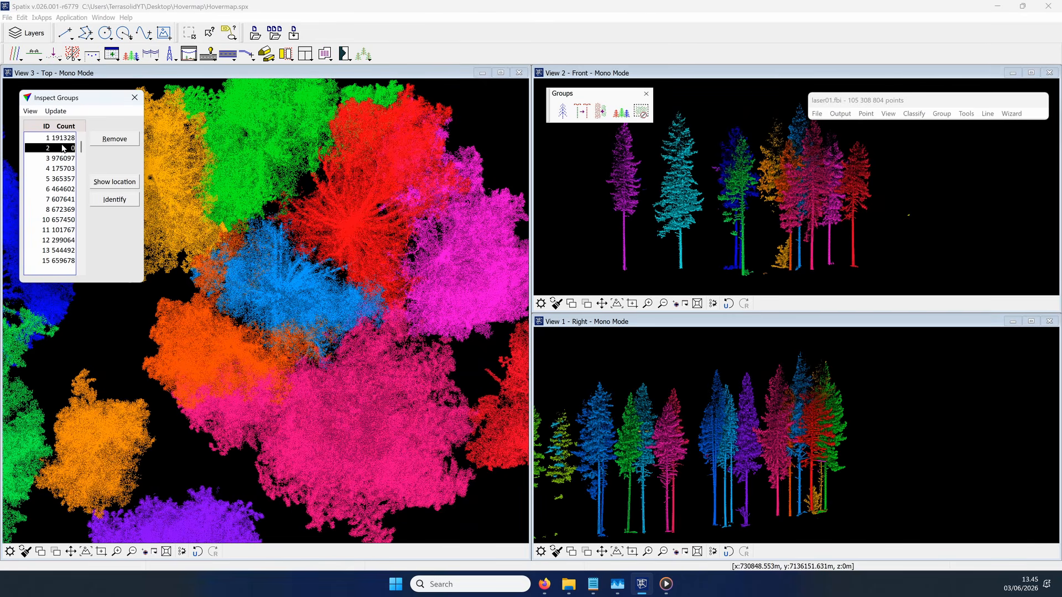
left_click(64, 159)
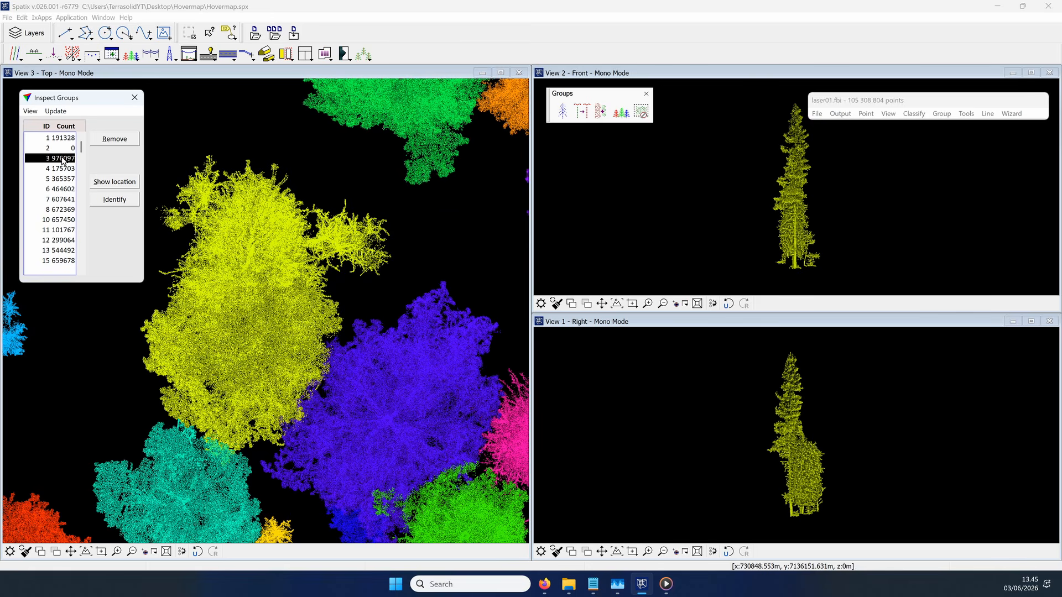
left_click(62, 149)
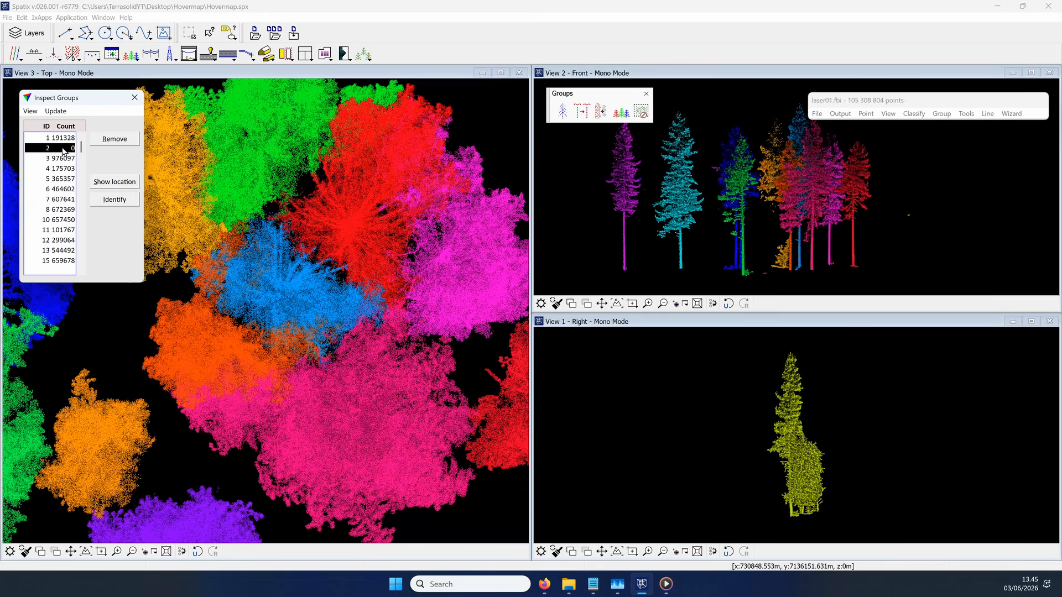
left_click(64, 159)
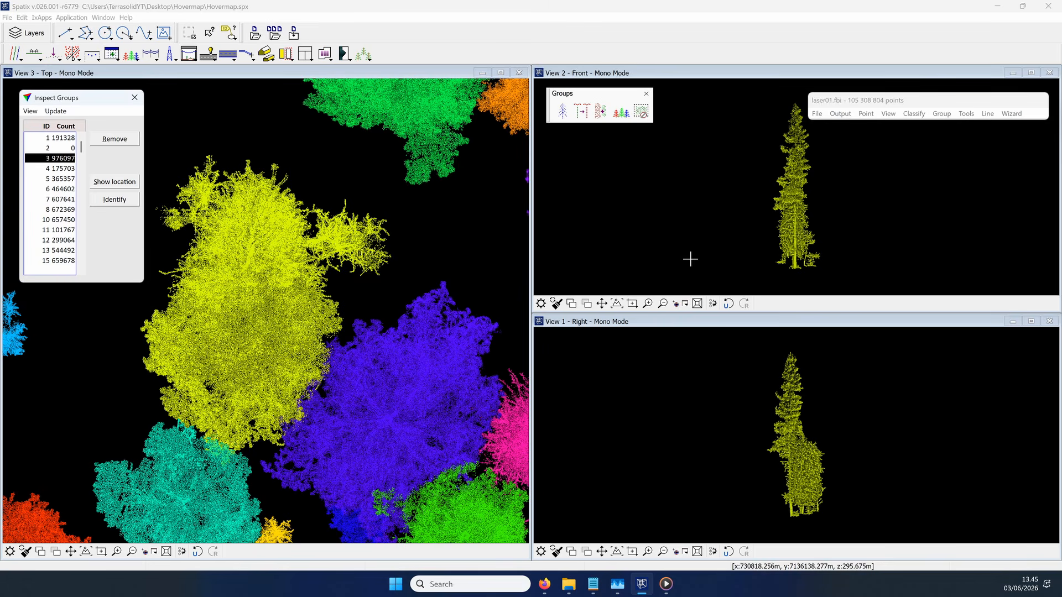
left_click(621, 112)
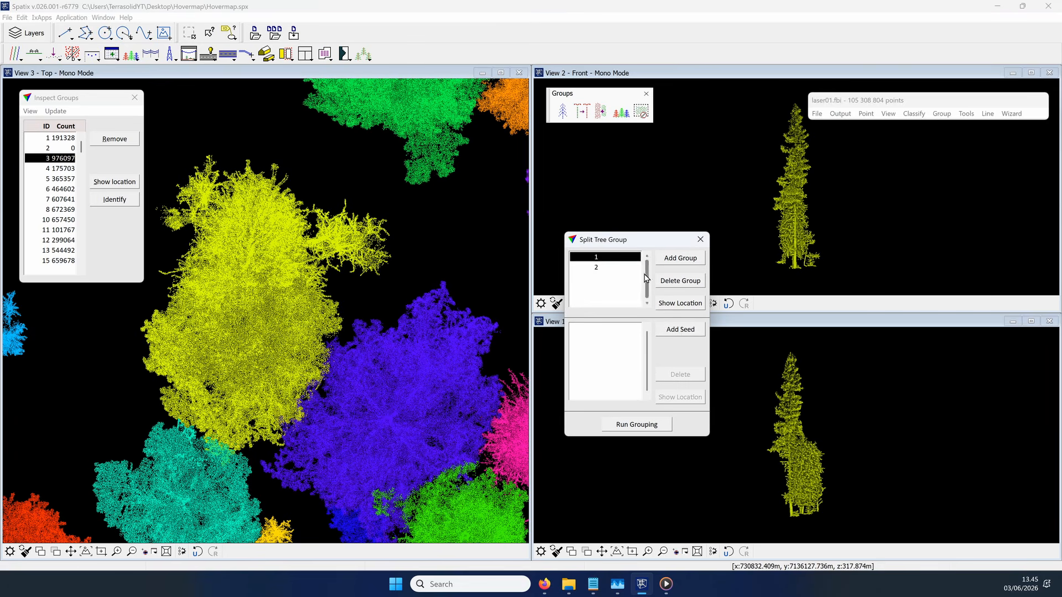
Step: Add four seed points to split group 2 along the tall tree in View 1, from the trunk base to near the treetop
left_click(683, 330)
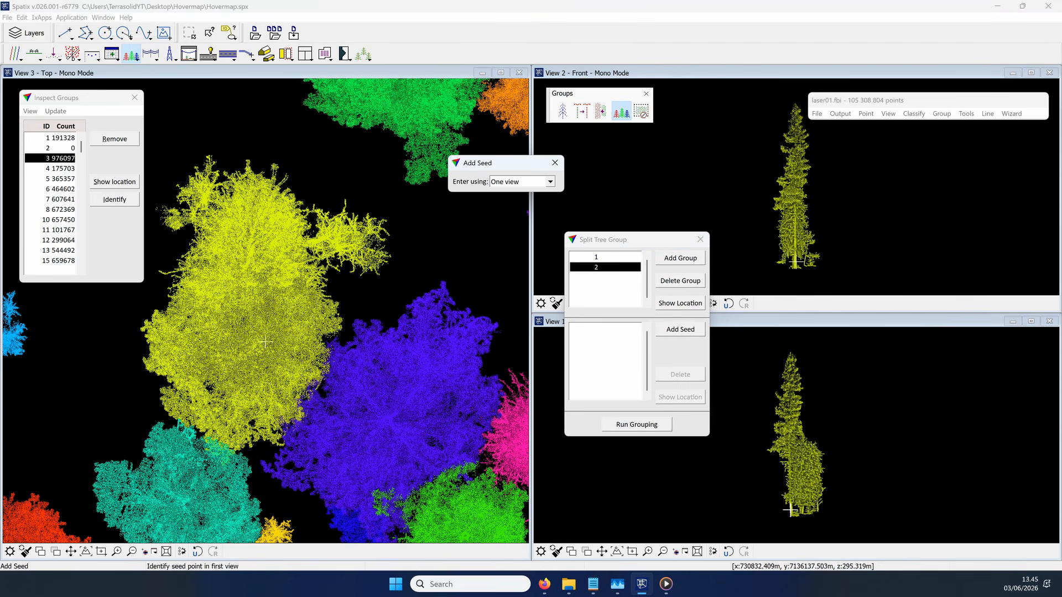
left_click(783, 487)
left_click(789, 452)
left_click(791, 406)
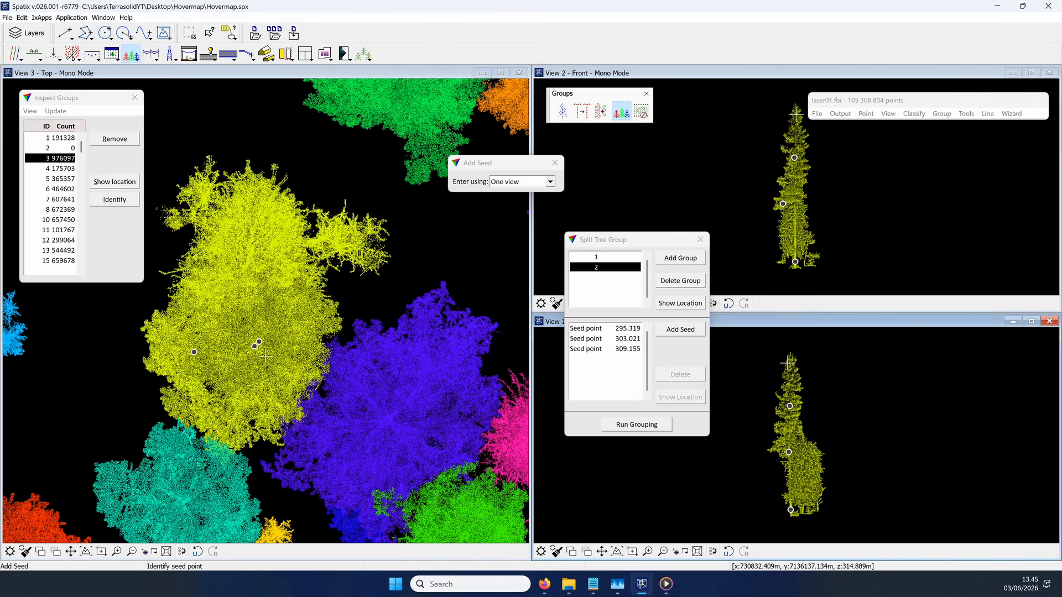
left_click(791, 372)
Step: Add eight seed points to split group 1 across the low bushy trees in View 1, including their separate stems near the ground
left_click(636, 297)
left_click(816, 469)
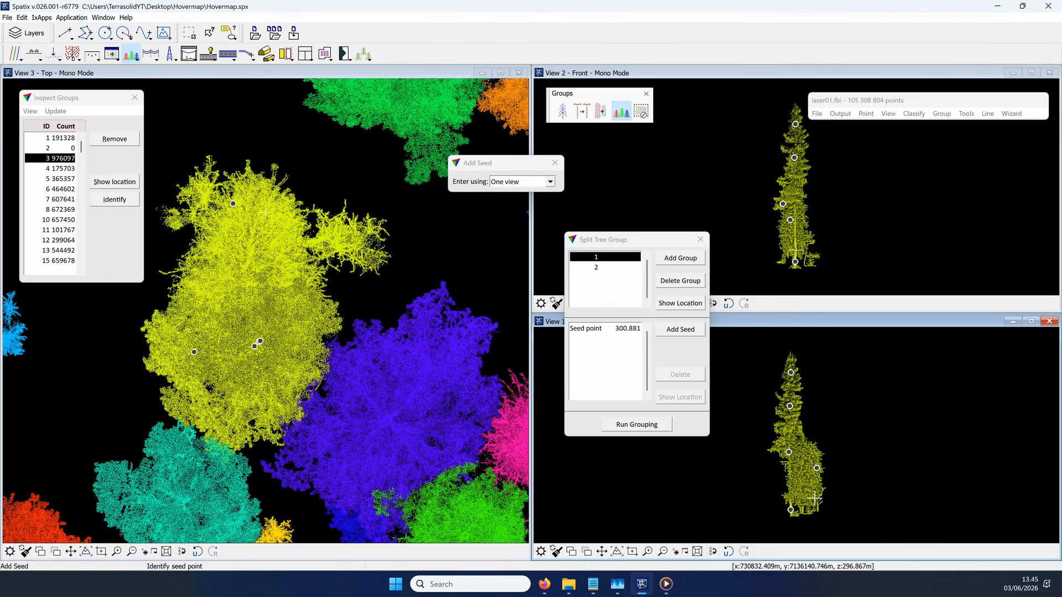
left_click(815, 498)
scroll(808, 512, "up", 4)
left_click(777, 509)
left_click(813, 484)
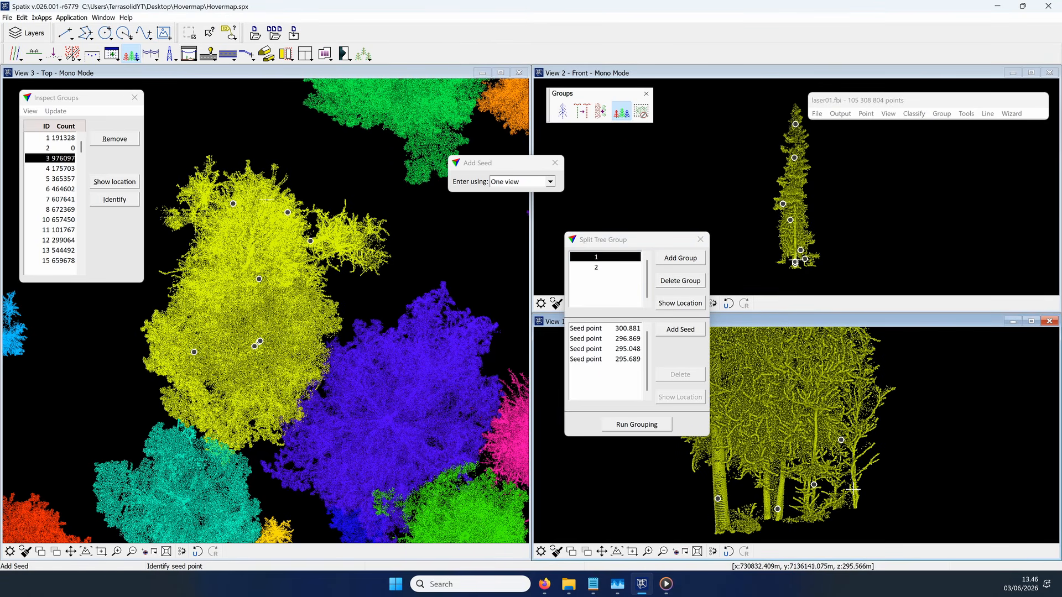
left_click(855, 493)
left_click(765, 477)
scroll(777, 454, "down", 3)
left_click(790, 423)
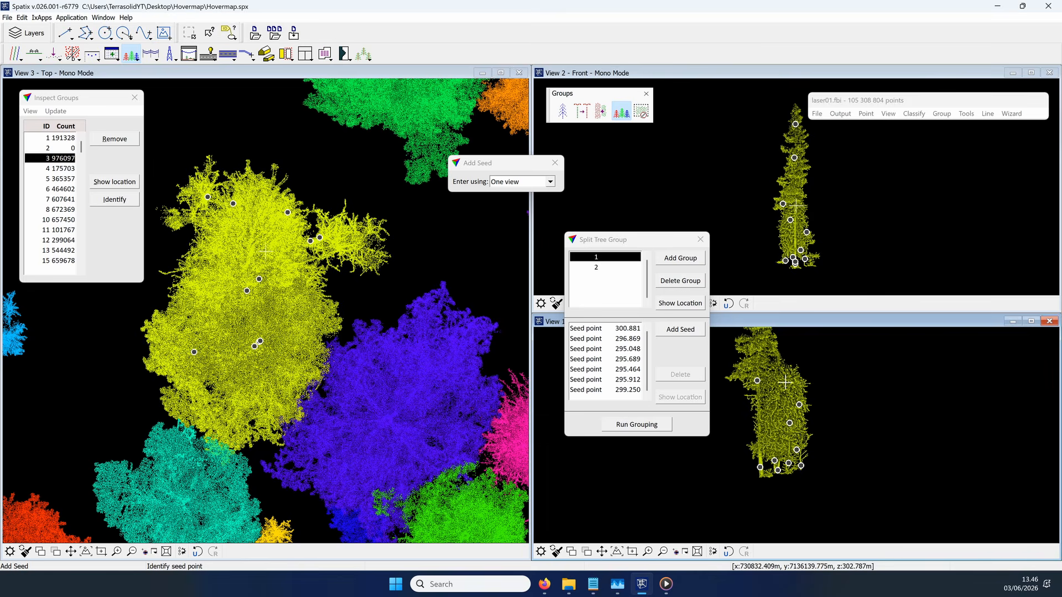
Step: Run the grouping to split tree group 3, check the separated trees in Views 1 and 2, and close Split Tree Group
left_click(657, 424)
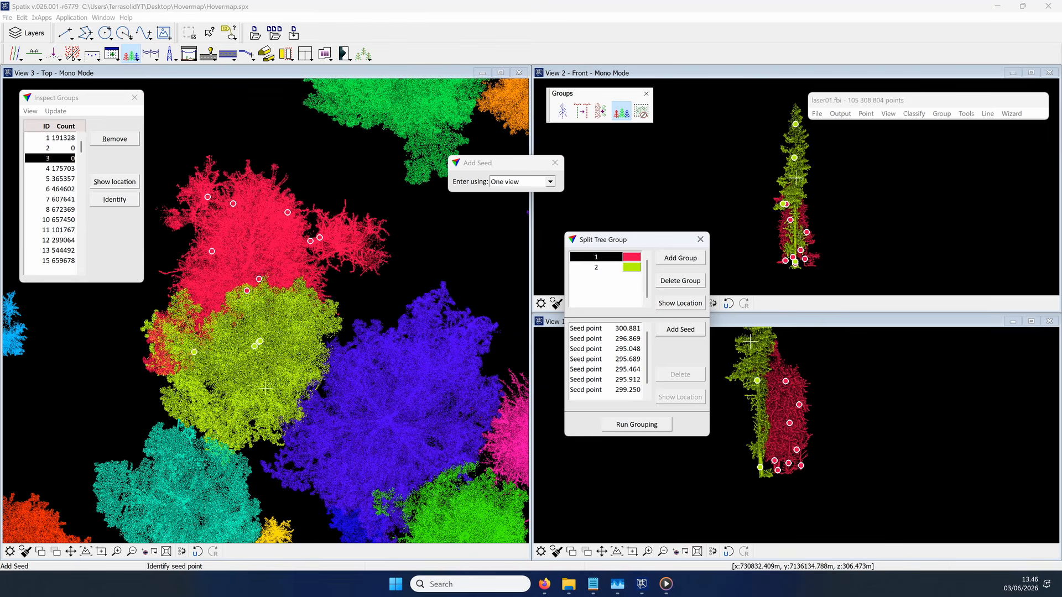
scroll(779, 405, "up", 1)
scroll(767, 509, "down", 1)
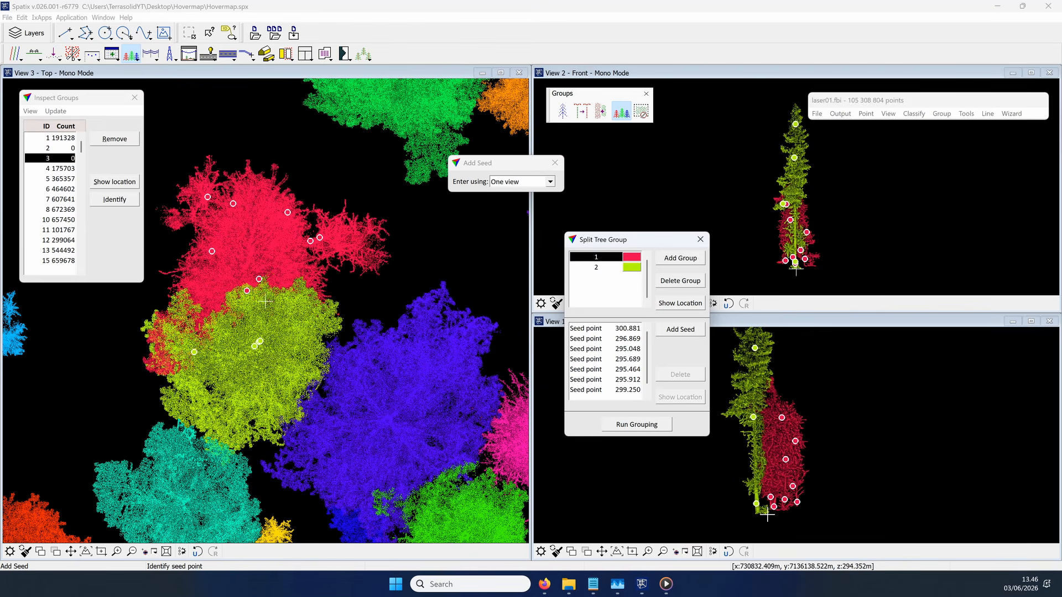
scroll(793, 254, "up", 2)
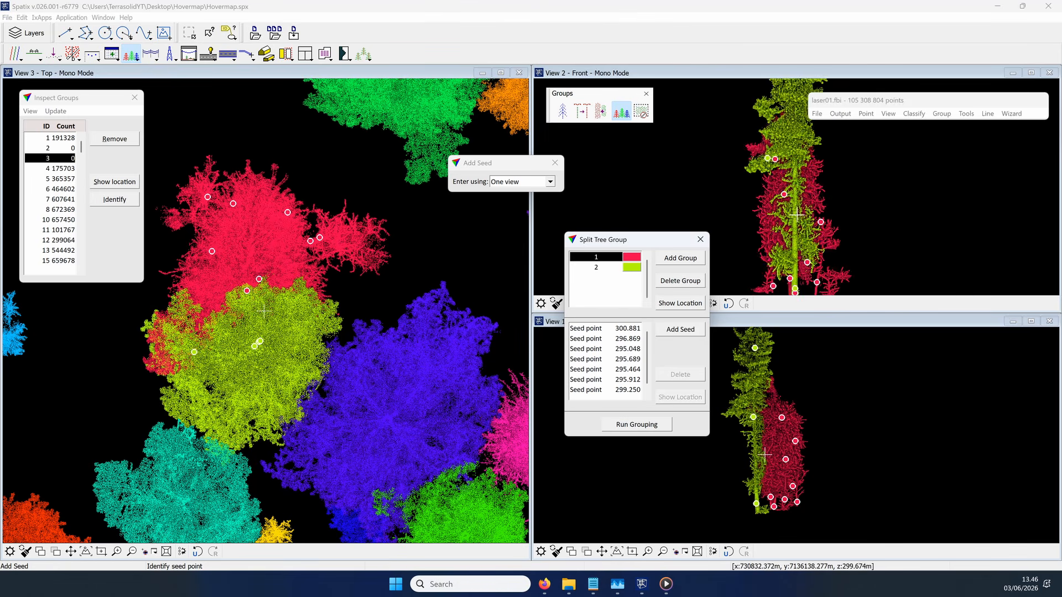
scroll(796, 230, "down", 2)
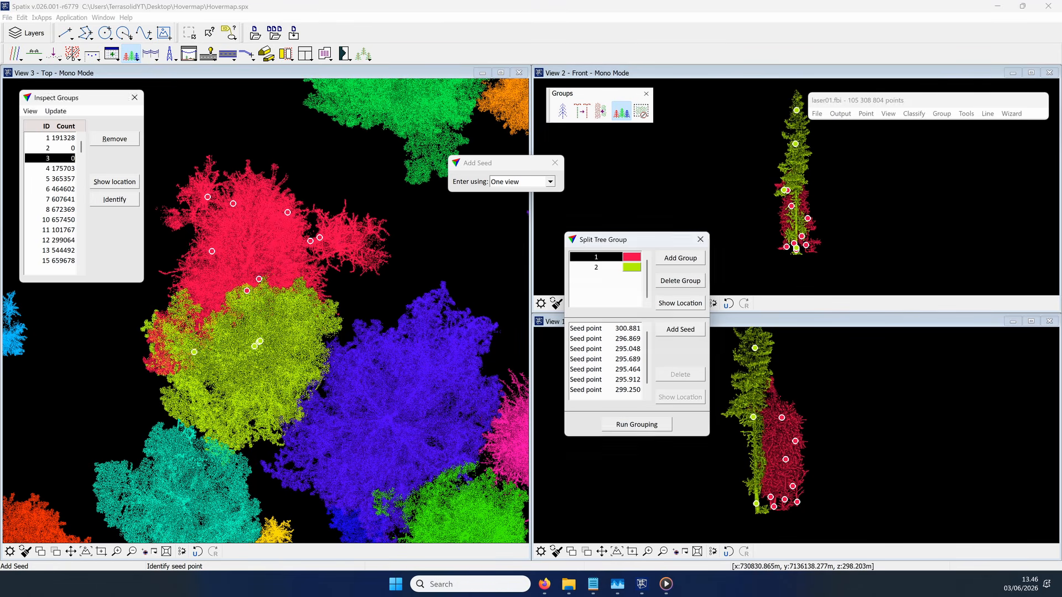
left_click(699, 241)
Step: Select tree group 4 and clear the small tree beside its trunk from the group with a Clear Group Fence in View 2
left_click(56, 169)
left_click(60, 180)
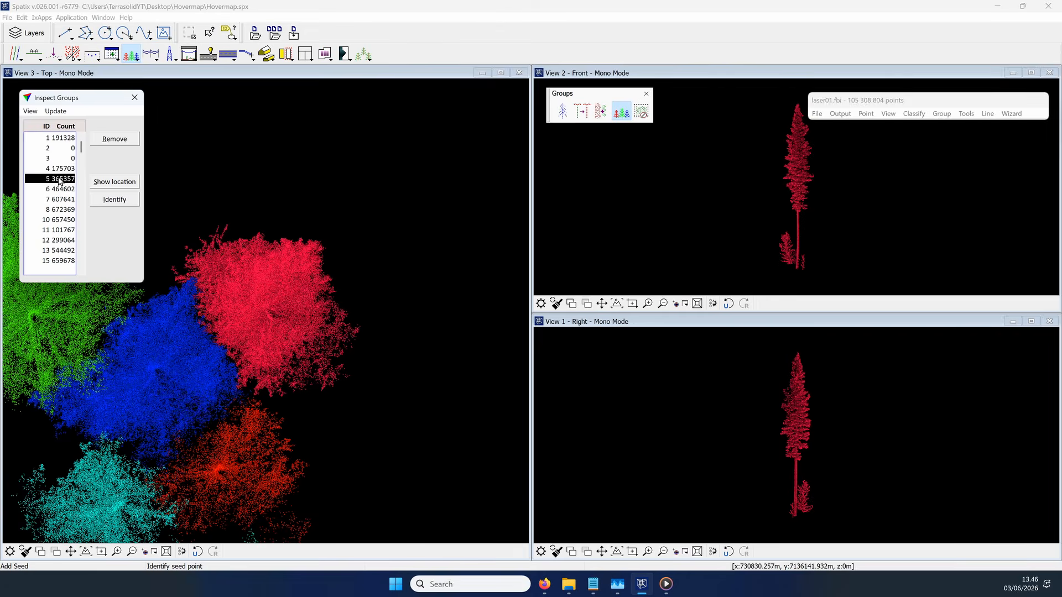
left_click(60, 170)
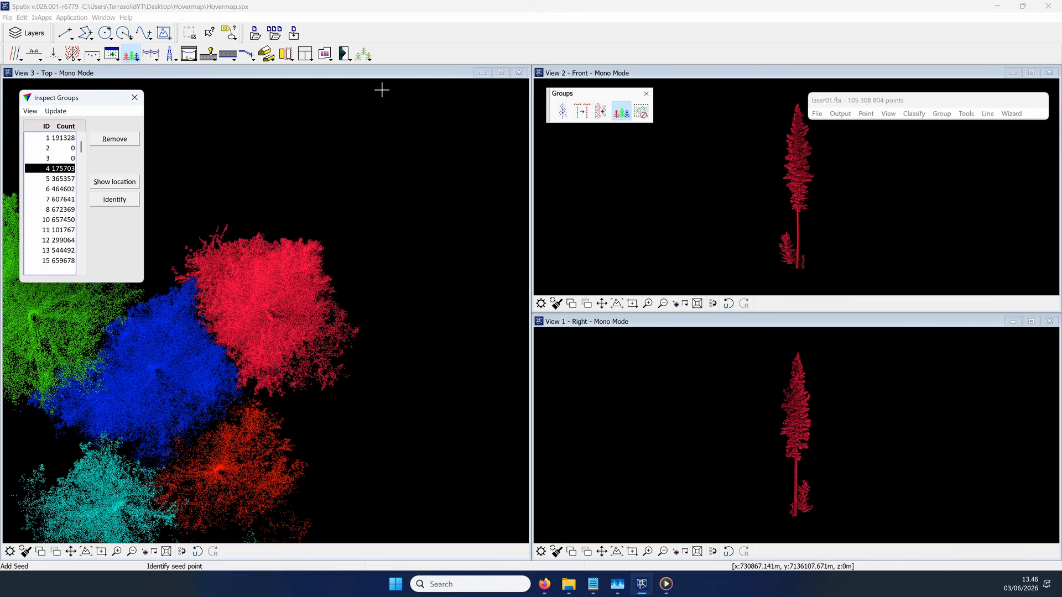
left_click(643, 114)
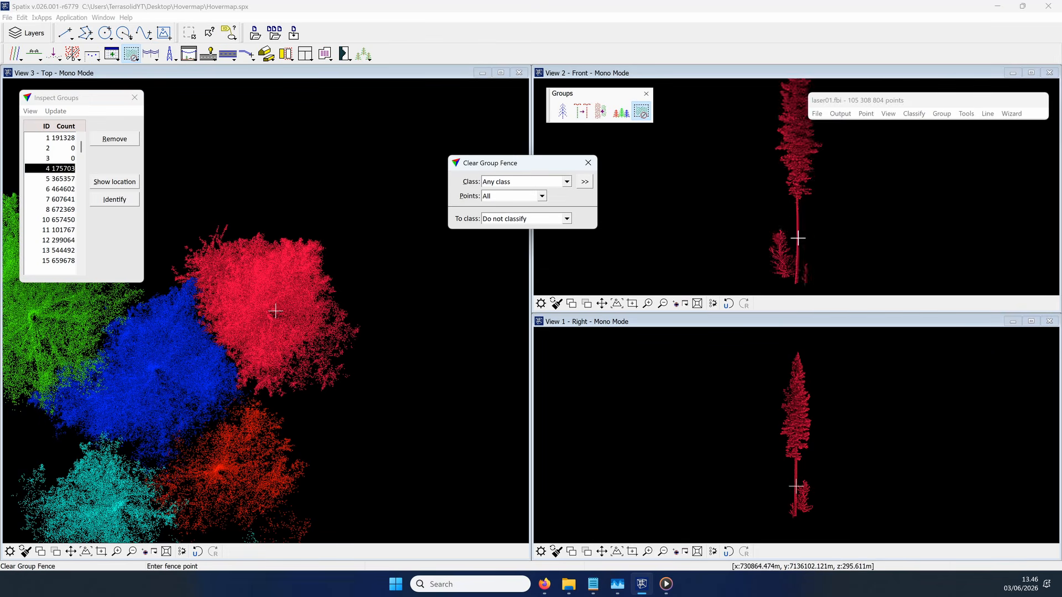
left_click(790, 205)
left_click(766, 154)
left_click(705, 240)
left_click(767, 279)
left_click(789, 259)
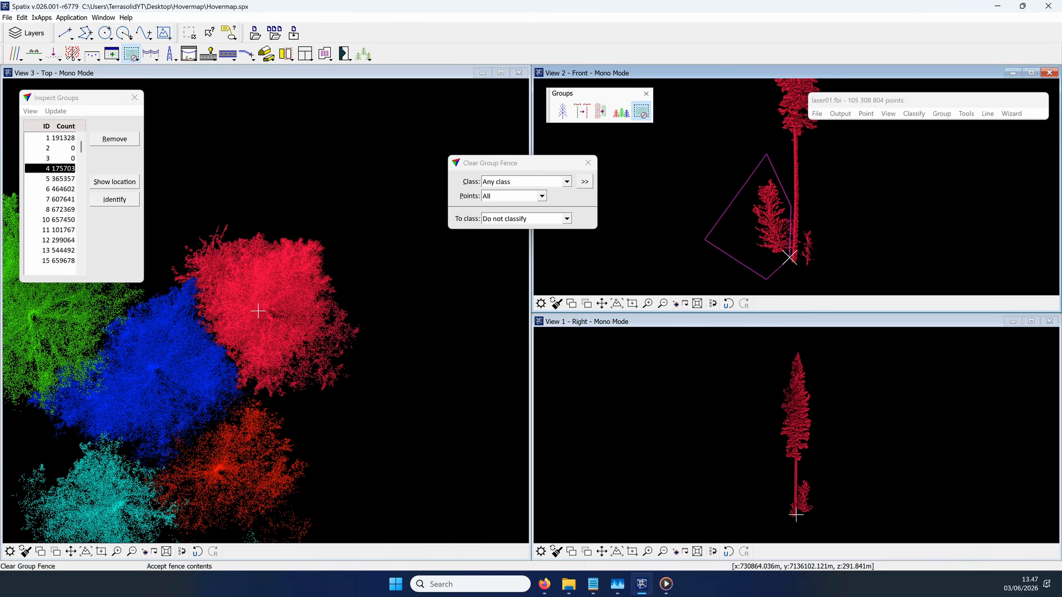
left_click(790, 259)
Step: Clear the thin shrub on the other side of group 4's trunk from the group with a fence in View 2
left_click(803, 270)
left_click(801, 221)
left_click(810, 226)
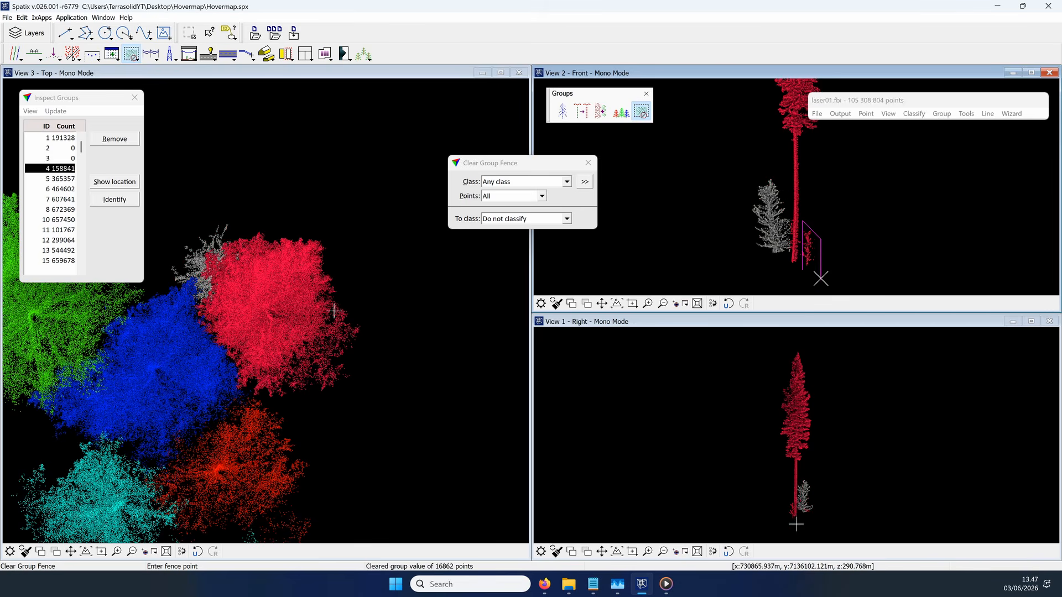
left_click(822, 286)
left_click(802, 268)
left_click(807, 271)
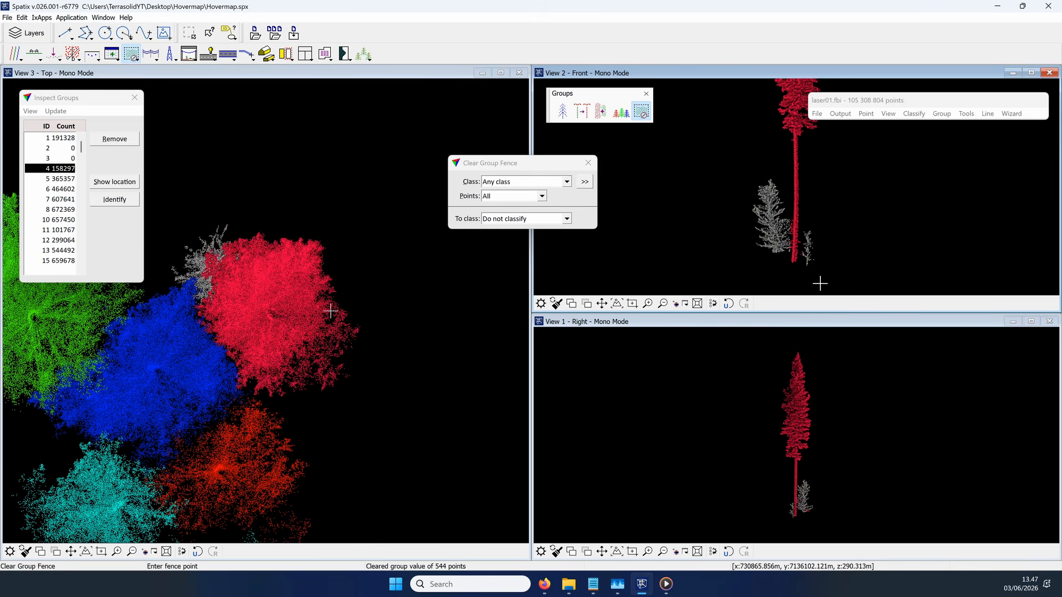
Step: Clear the leftover red points within the small grey tree beside group 4's trunk with a fence in View 1
scroll(786, 514, "up", 3)
left_click(764, 513)
left_click(761, 419)
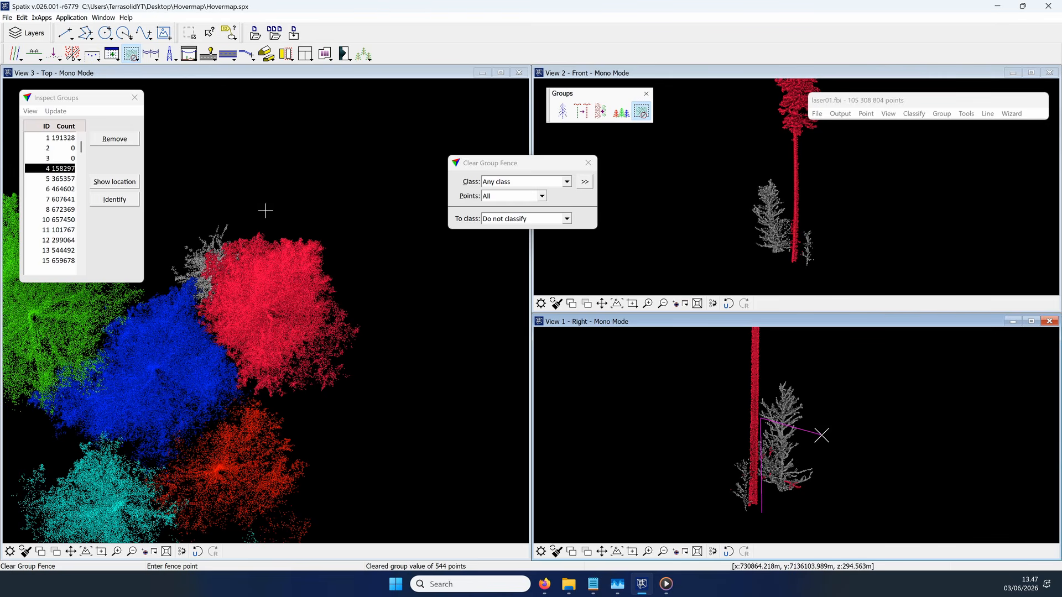
left_click(822, 435)
left_click(831, 522)
left_click(762, 514)
left_click(762, 515)
Step: Clear the remaining points around the thin shrub beside group 4's trunk base with a fence in View 1
left_click(746, 506)
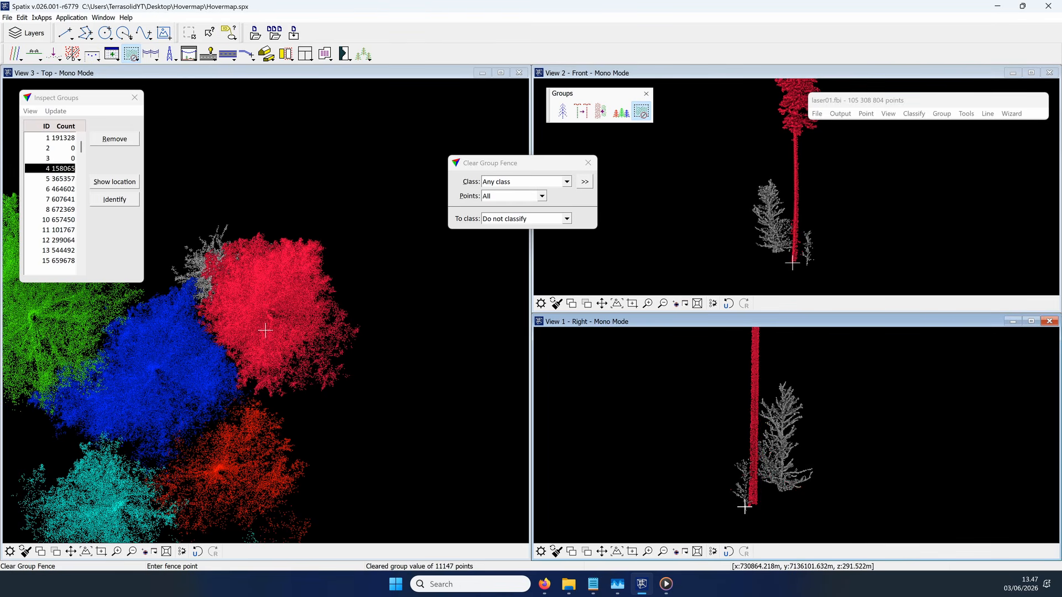
left_click(745, 447)
left_click(716, 463)
left_click(745, 505)
left_click(745, 505)
scroll(724, 442, "down", 2)
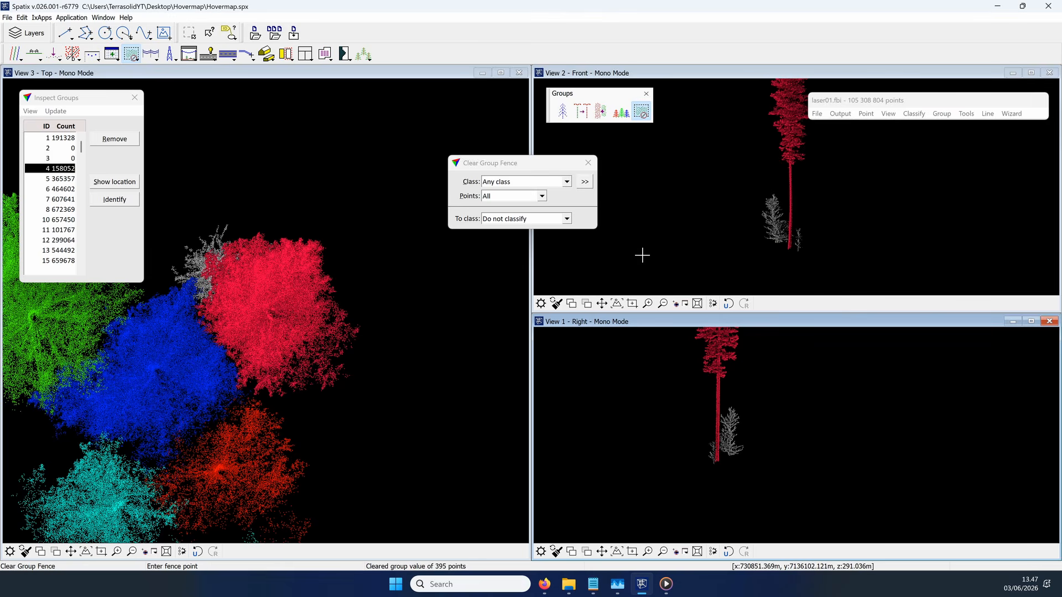
Step: Select tree group 5 and clear the low vegetation beside its trunk base with a fence in View 2
left_click(63, 176)
left_click(62, 170)
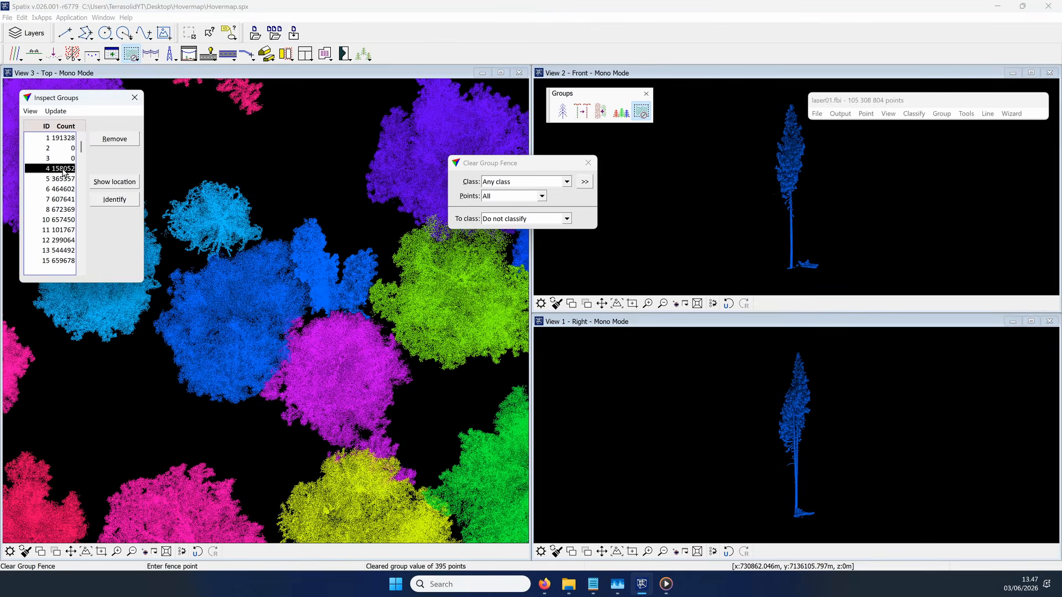
left_click(61, 180)
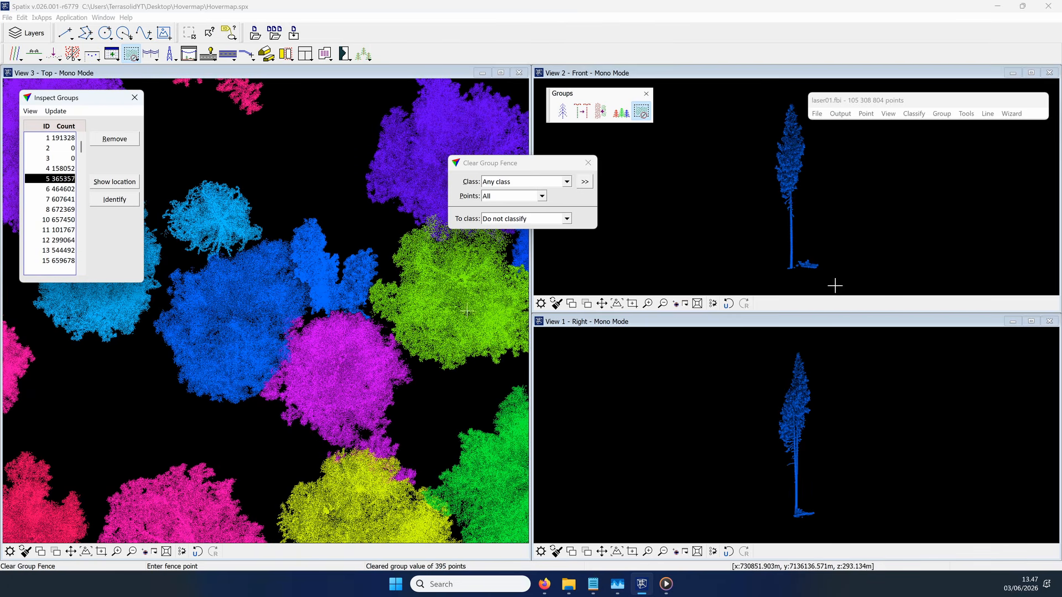
left_click(796, 282)
left_click(794, 247)
left_click(838, 261)
left_click(796, 281)
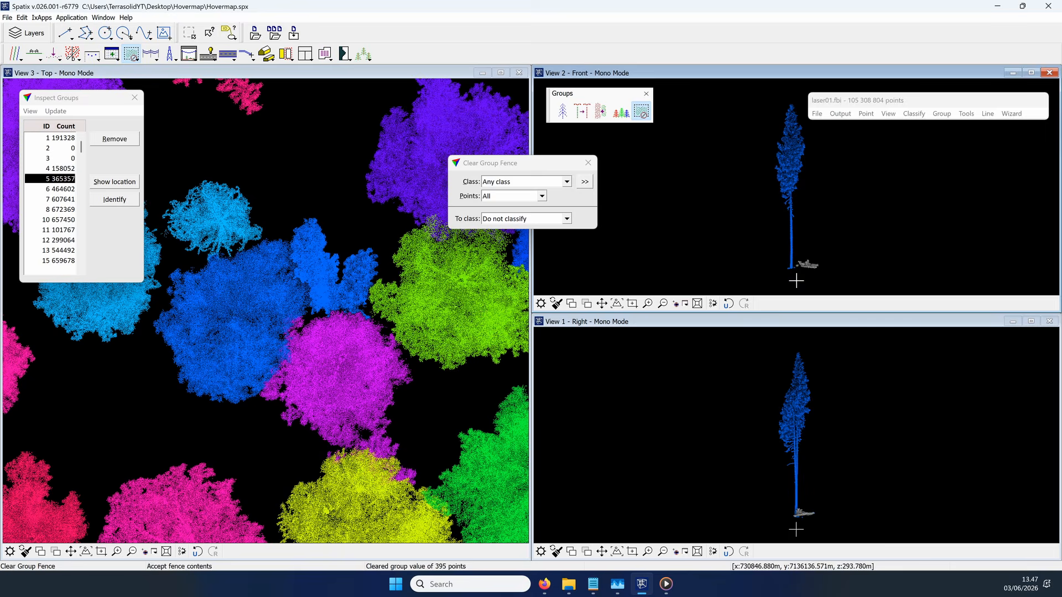
left_click(796, 281)
Step: Select tree group 6, move both dialogs off the top view, and fence the low vegetation at its trunk base in View 1 for clearing
left_click(59, 188)
left_click_drag(113, 97, 630, 344)
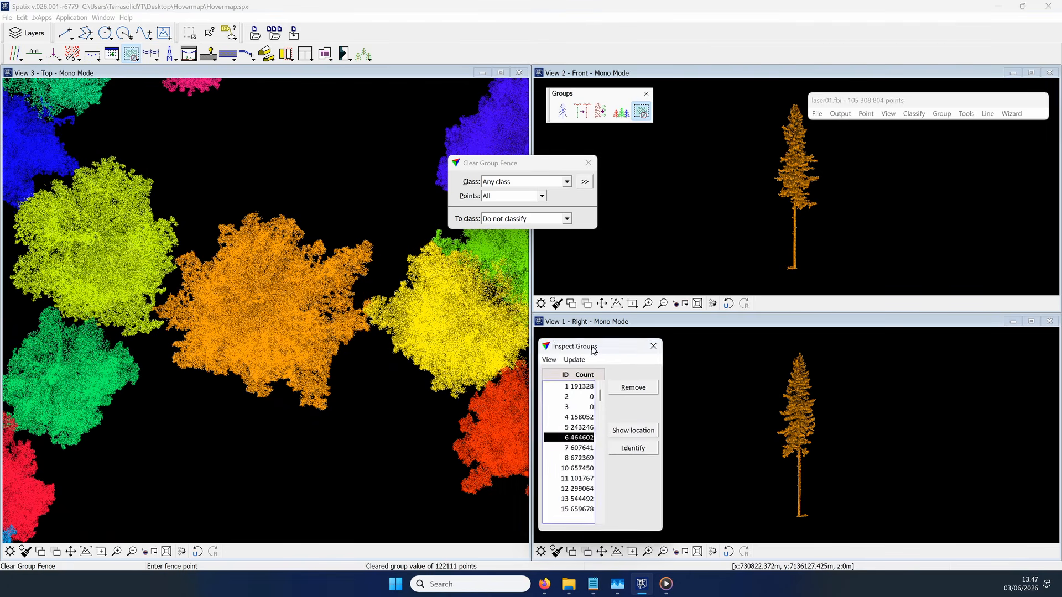
left_click_drag(553, 164, 646, 224)
scroll(802, 518, "up", 4)
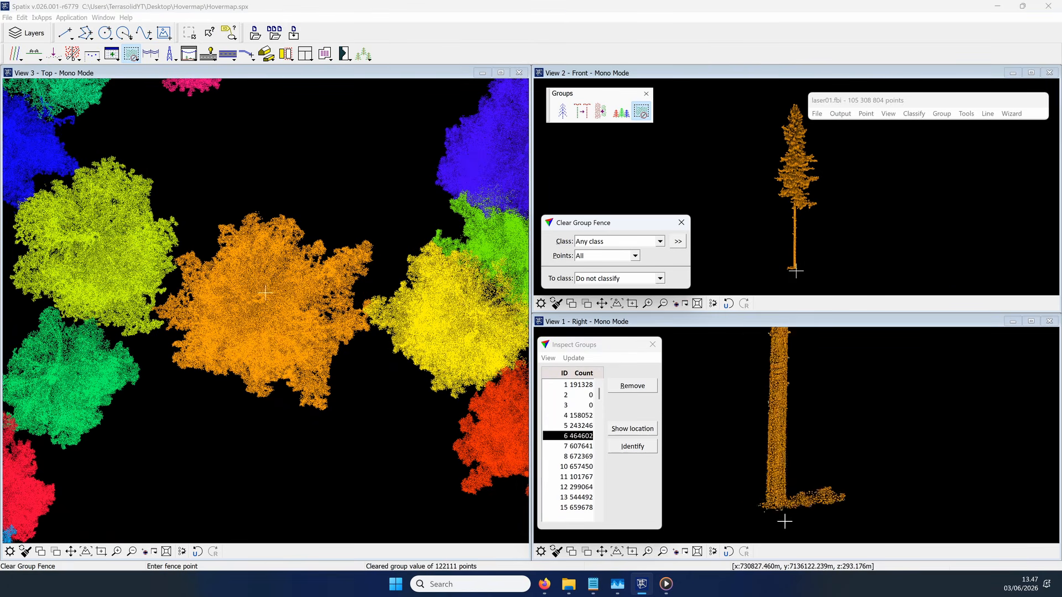
left_click(785, 521)
left_click(788, 480)
left_click(922, 438)
left_click(931, 496)
left_click(786, 522)
left_click(785, 522)
Step: Check tree group 7, return to group 6, and clear the stray ground points beside its trunk base with a fence in View 2
left_click(578, 446)
left_click(576, 437)
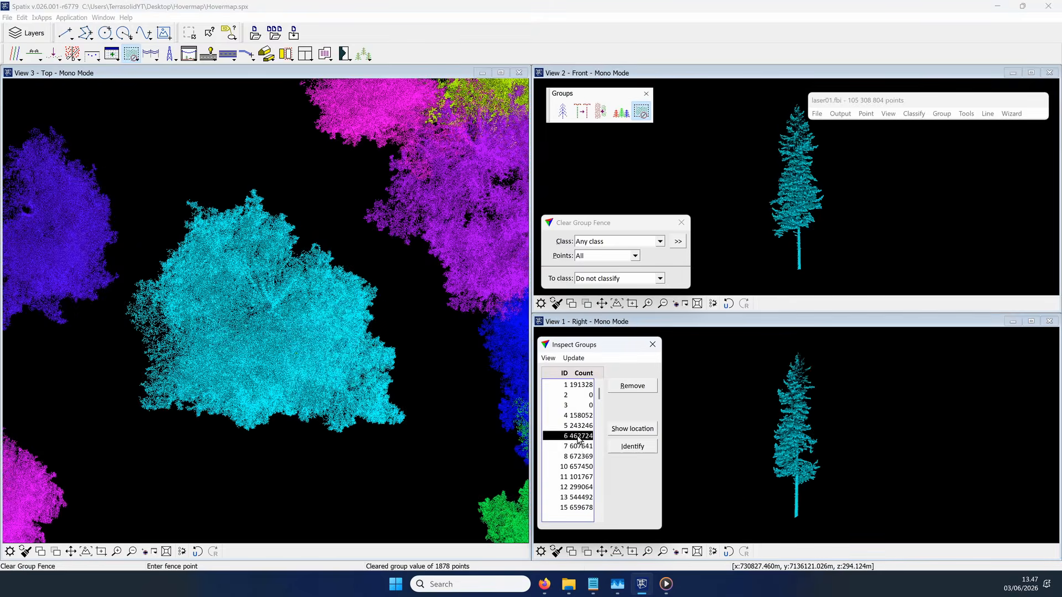
scroll(788, 280, "up", 4)
left_click(817, 252)
left_click(814, 228)
left_click(774, 227)
left_click(769, 263)
left_click(818, 252)
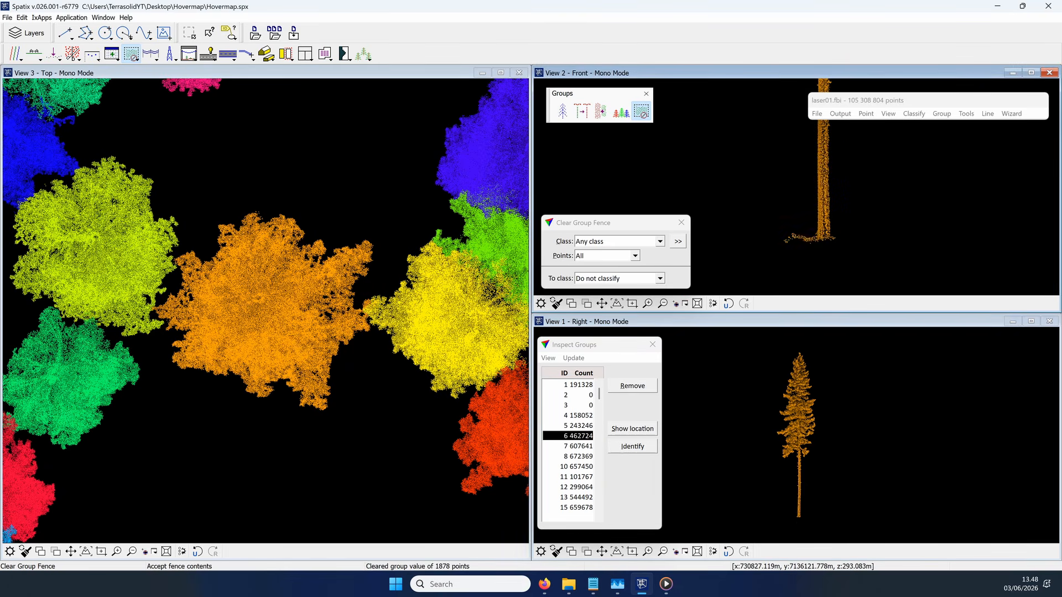
left_click(818, 253)
Step: Step through tree groups 7 and 8, keeping group 8 displayed with its lower trunk enlarged in View 2
left_click(585, 446)
left_click(585, 457)
scroll(805, 258, "up", 3)
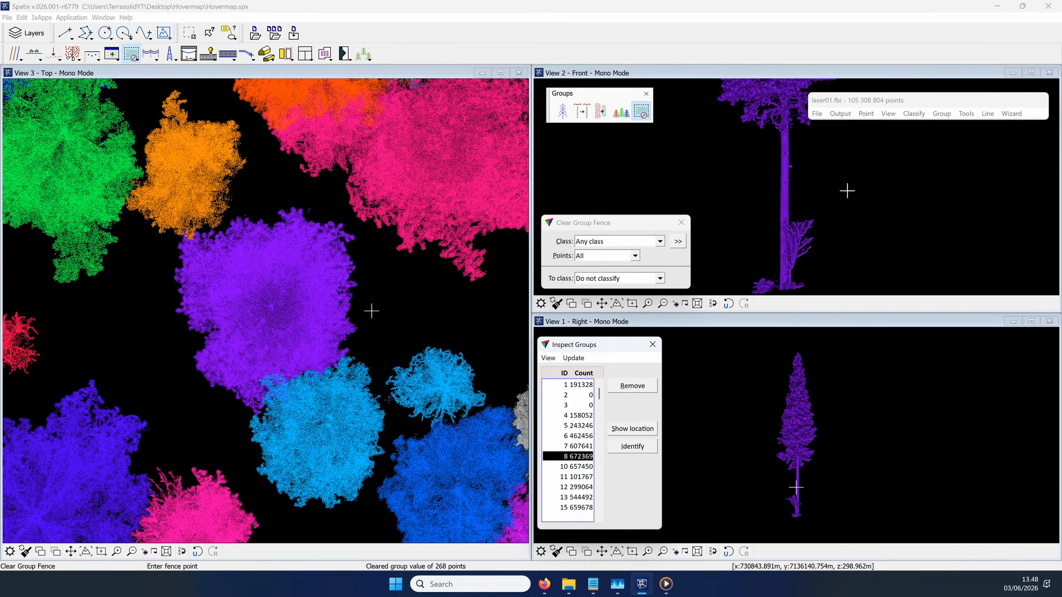
left_click(795, 261)
left_click(796, 225)
left_click(755, 234)
left_click(834, 280)
right_click(767, 274)
Step: Clear the low ground vegetation at the foot of group 8's trunk, opposite the branchy shrub, with a fence in View 2
left_click(795, 259)
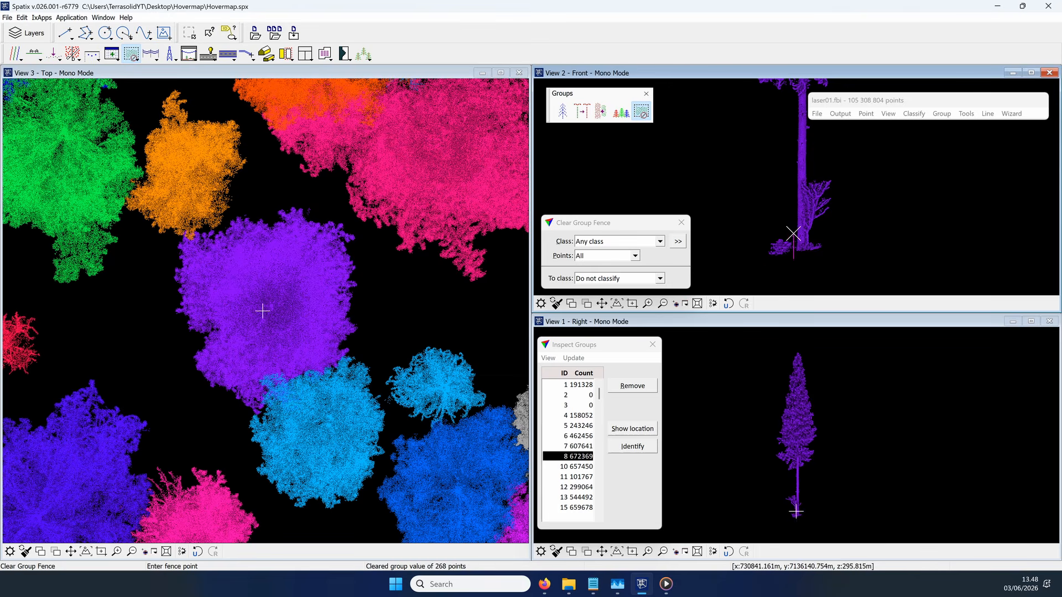
left_click(795, 231)
left_click(753, 231)
left_click(753, 271)
left_click(794, 259)
left_click(795, 258)
Step: Clear the branchy shrub beside group 8's trunk from the group with a fence in View 2
left_click(809, 175)
left_click(808, 277)
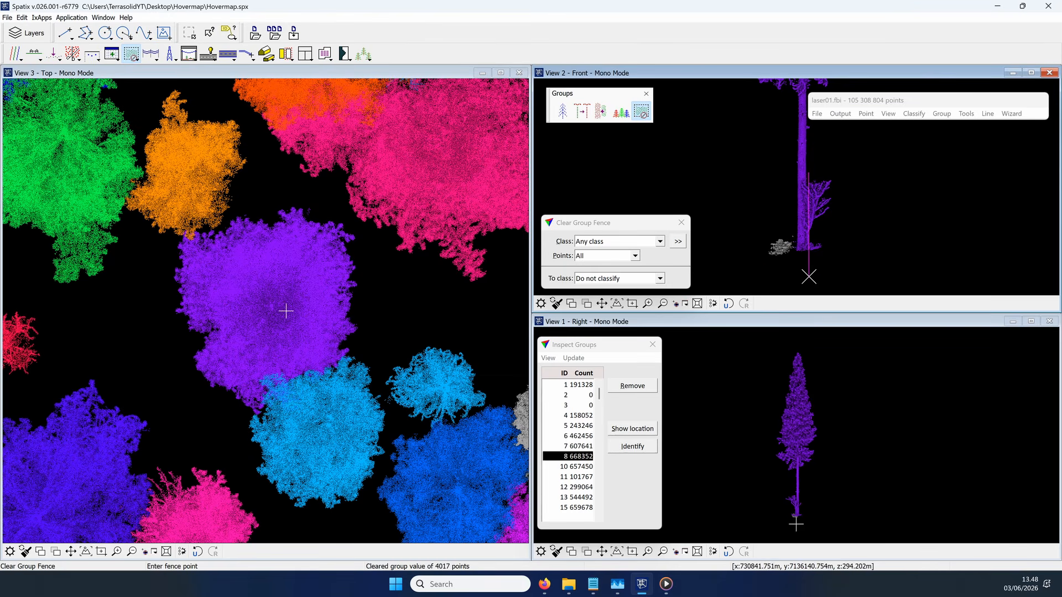
left_click(837, 250)
left_click(856, 149)
left_click(810, 175)
left_click(809, 174)
Step: Clear the leftover shrub points beside group 8's lower trunk with a fence in View 1
scroll(795, 514, "up", 4)
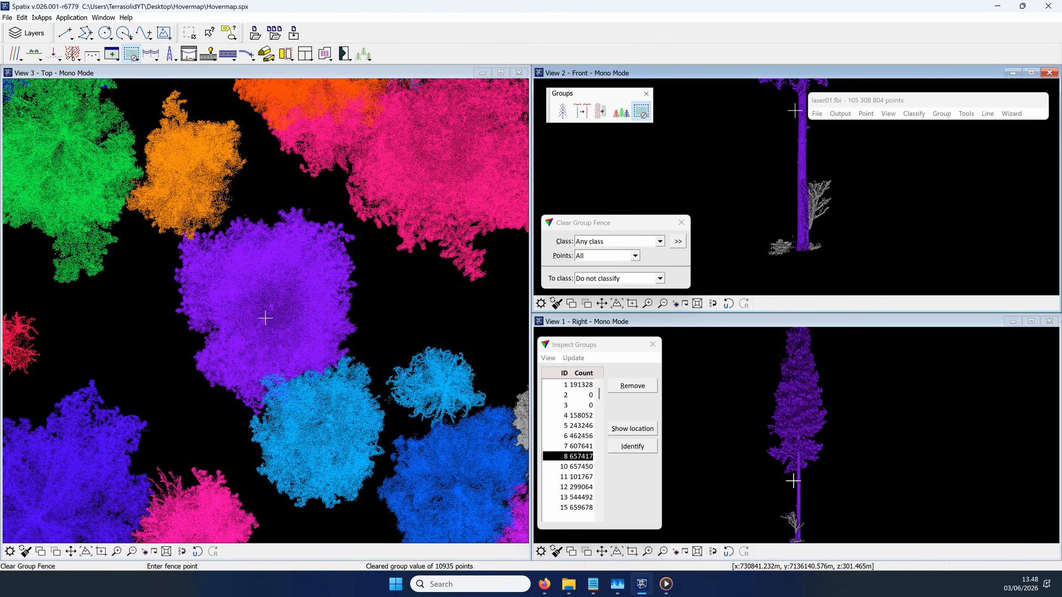
left_click(790, 527)
left_click(789, 398)
left_click(715, 404)
left_click(731, 535)
left_click(789, 527)
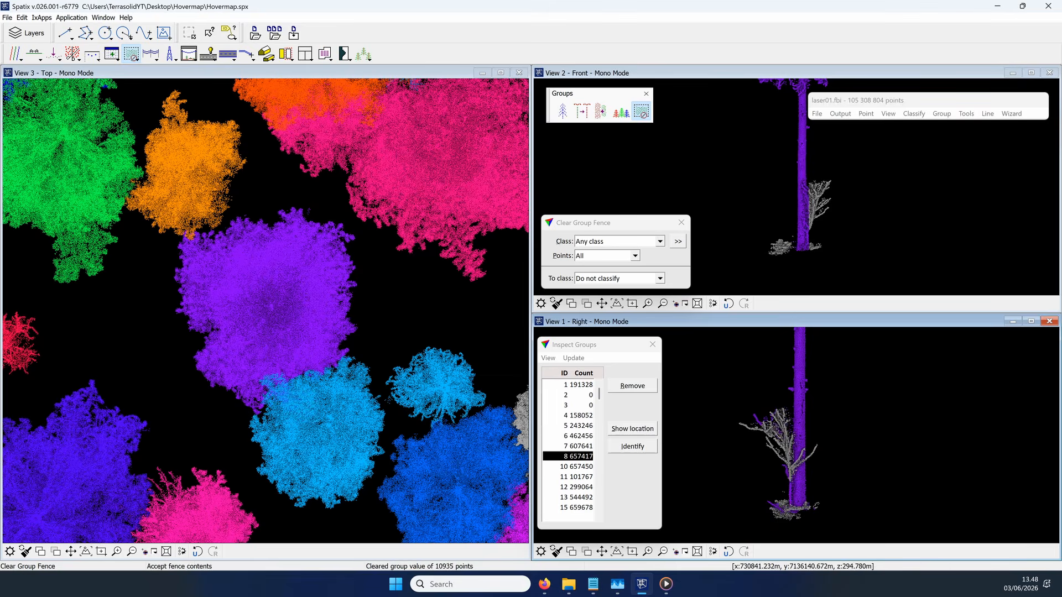
left_click(789, 527)
Step: Select tree group 10, examine its crown in Views 1 and 2, and turn View 2 slightly by hand with Rotate Section
left_click(578, 467)
scroll(790, 184, "up", 3)
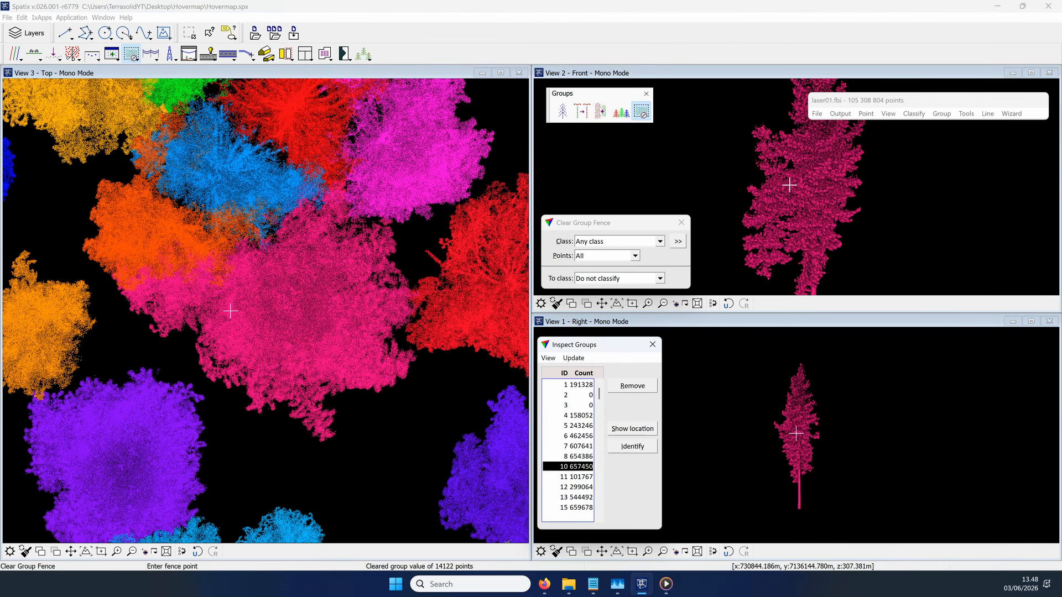
scroll(795, 497, "up", 3)
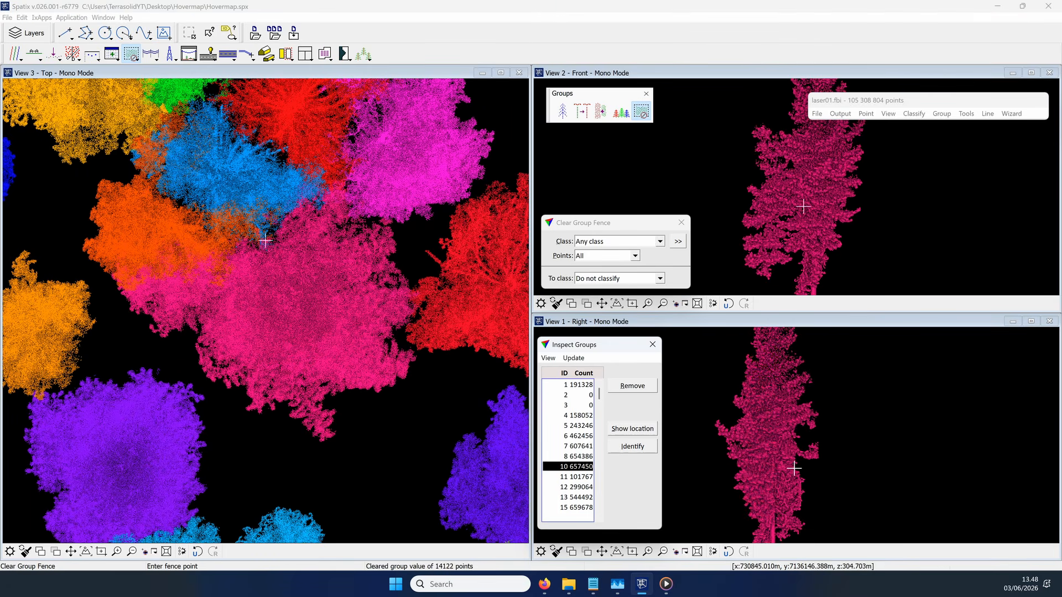
scroll(796, 465, "down", 2)
scroll(739, 183, "down", 3)
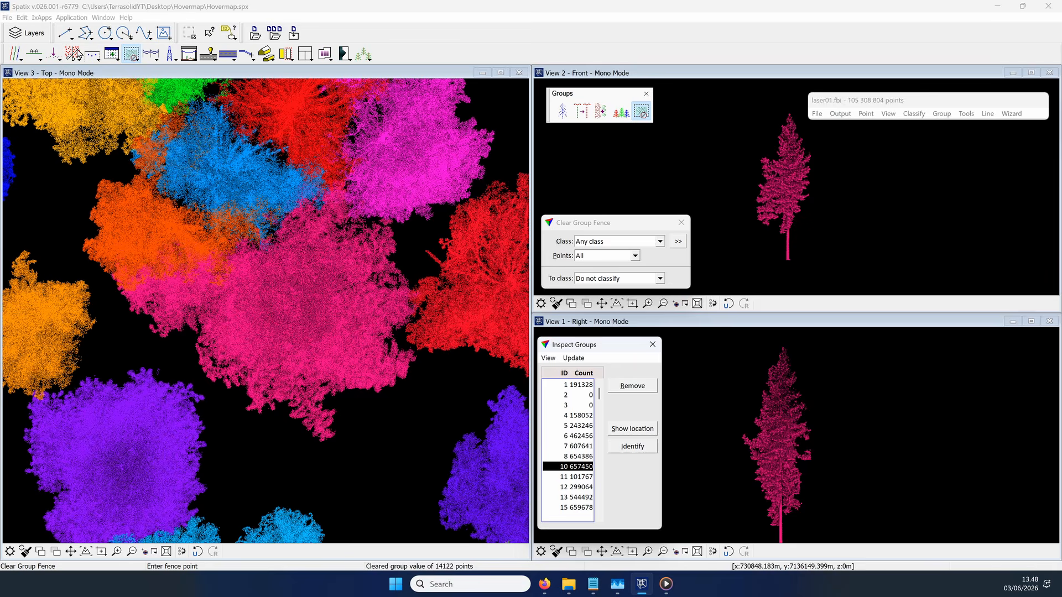
left_click(42, 56)
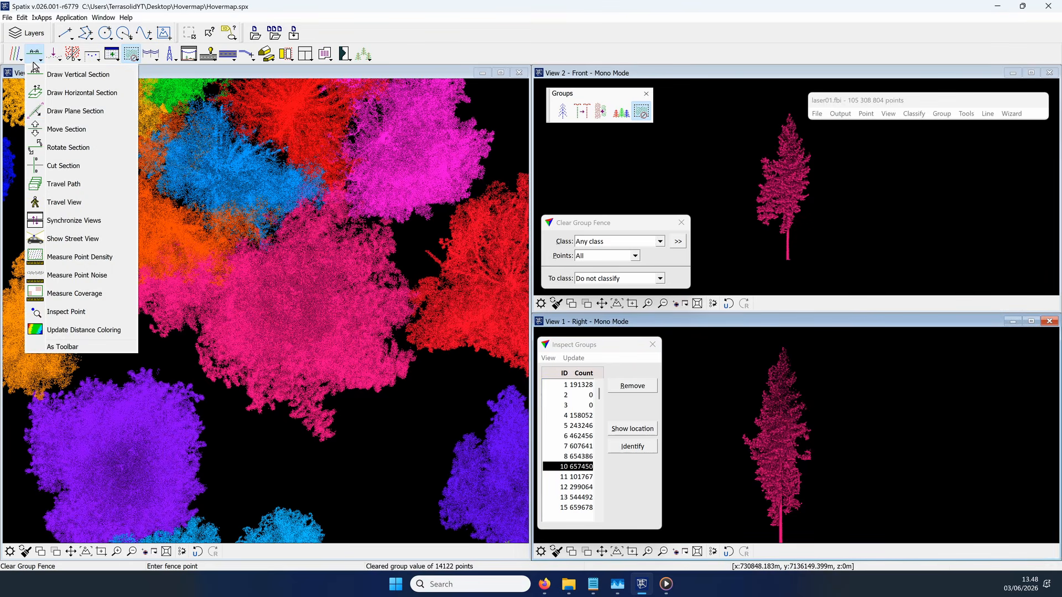
left_click(68, 147)
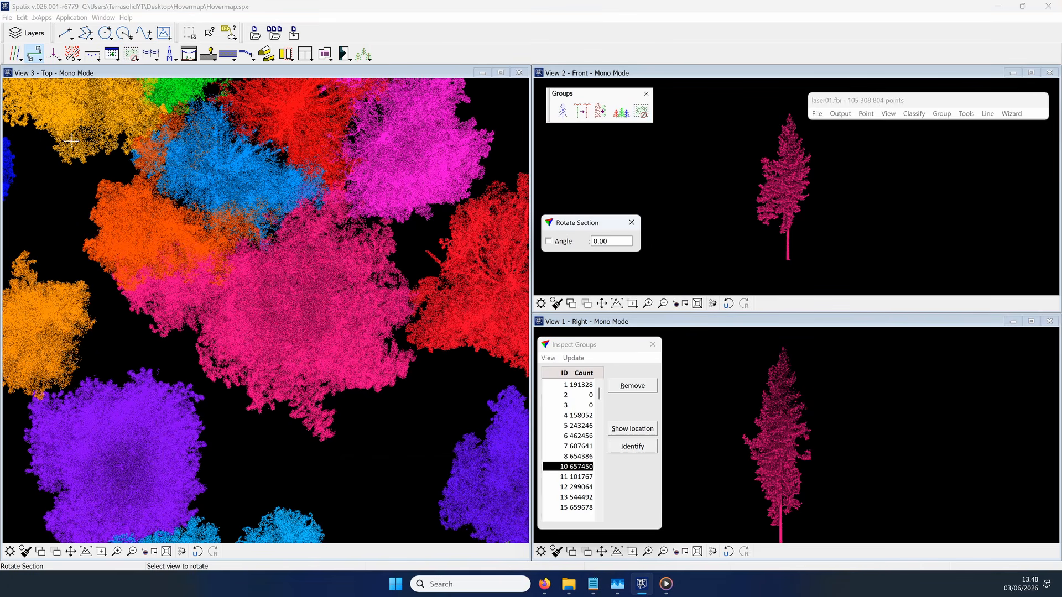
left_click(803, 193)
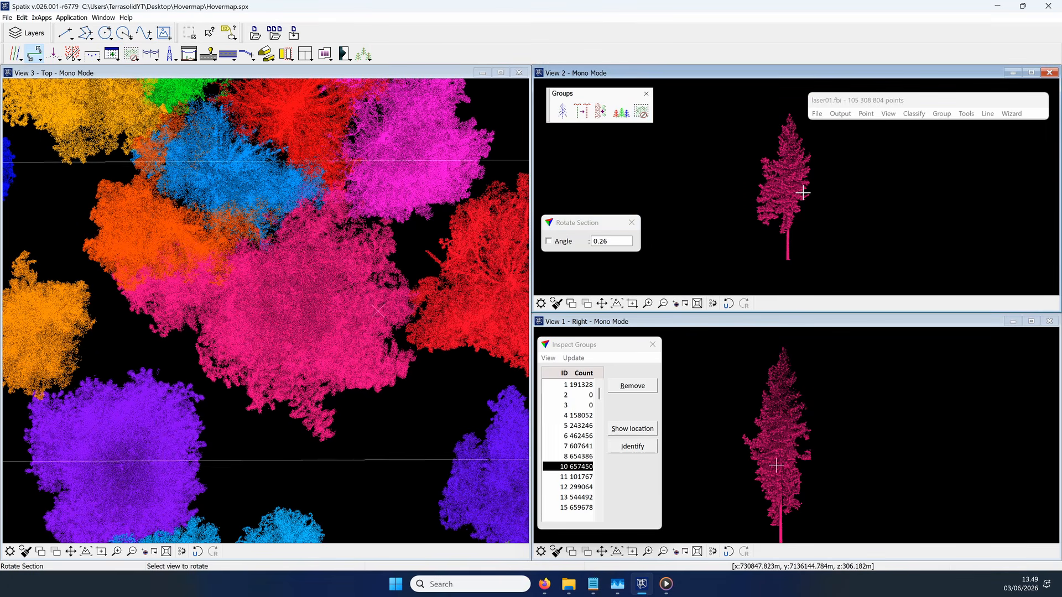
left_click(732, 199)
Step: Lock the section rotation angle at 10 and rotate View 2 repeatedly until group 10's side tree stands apart from the main crown
left_click(549, 242)
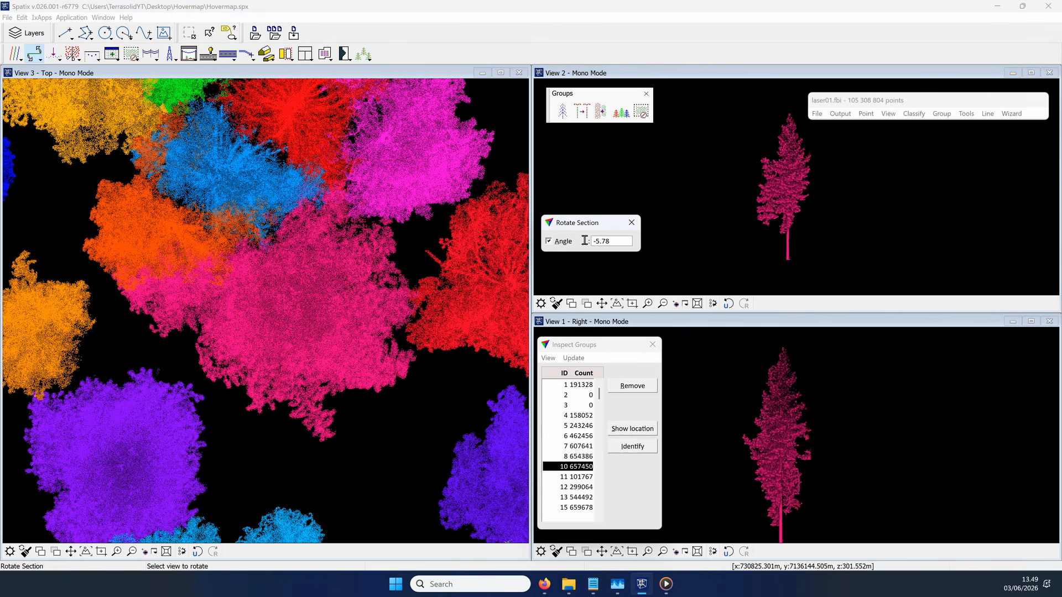
left_click(776, 199)
left_click(777, 200)
left_click(777, 200)
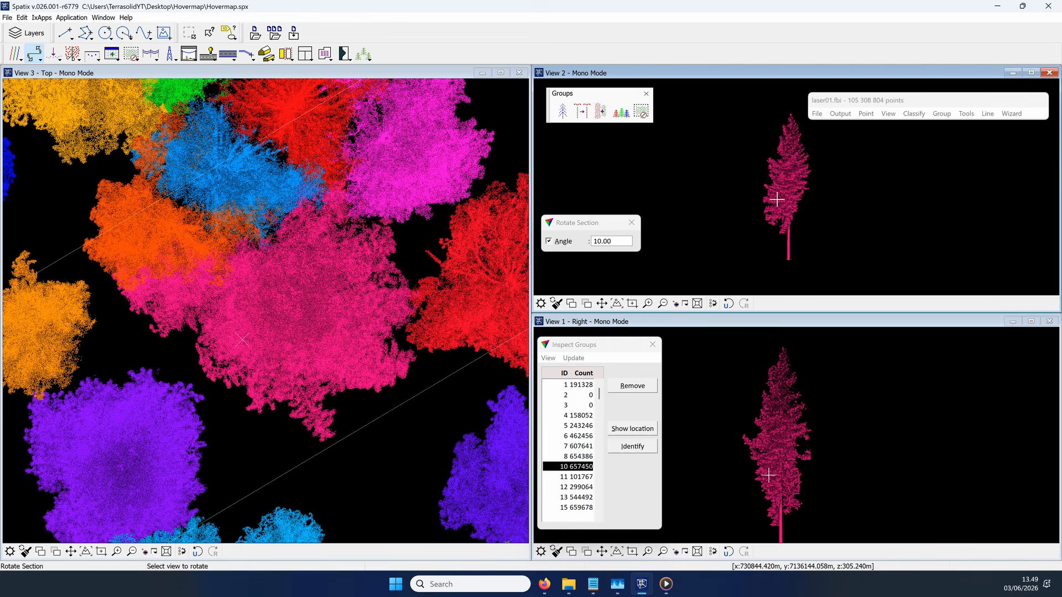
left_click(778, 198)
left_click(779, 194)
left_click(780, 192)
left_click(779, 191)
left_click(779, 191)
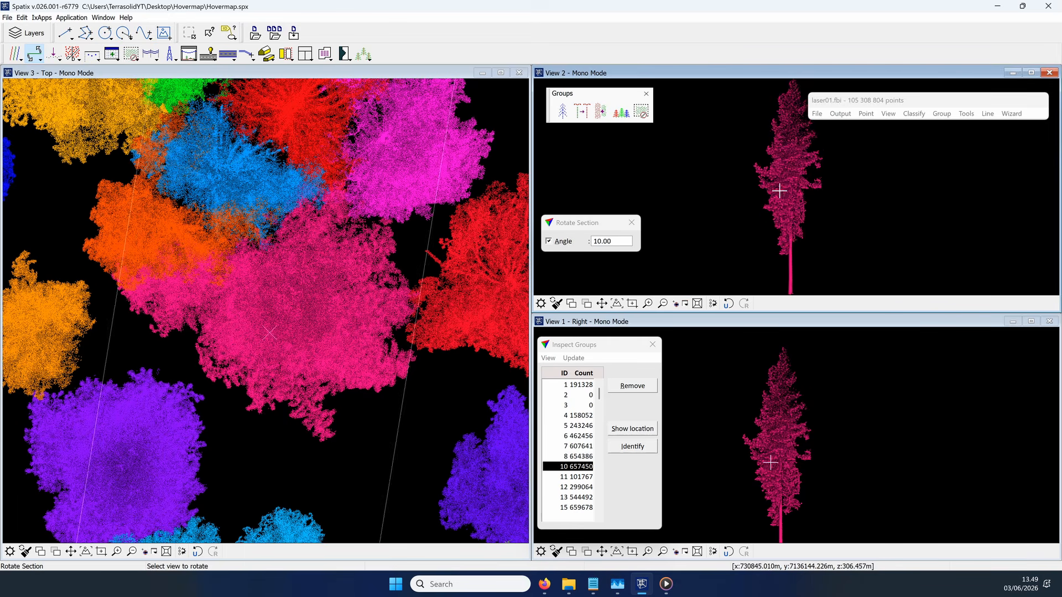
left_click(779, 191)
left_click(779, 191)
left_click(779, 191)
left_click(779, 191)
left_click(779, 191)
left_click(779, 191)
left_click(779, 191)
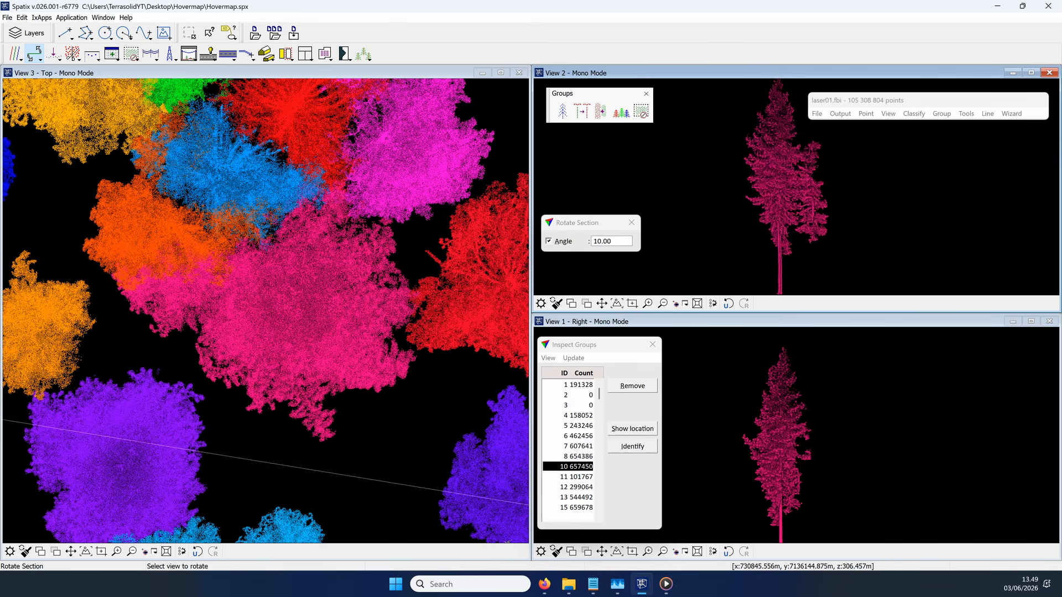
left_click(781, 191)
left_click(794, 191)
left_click(791, 193)
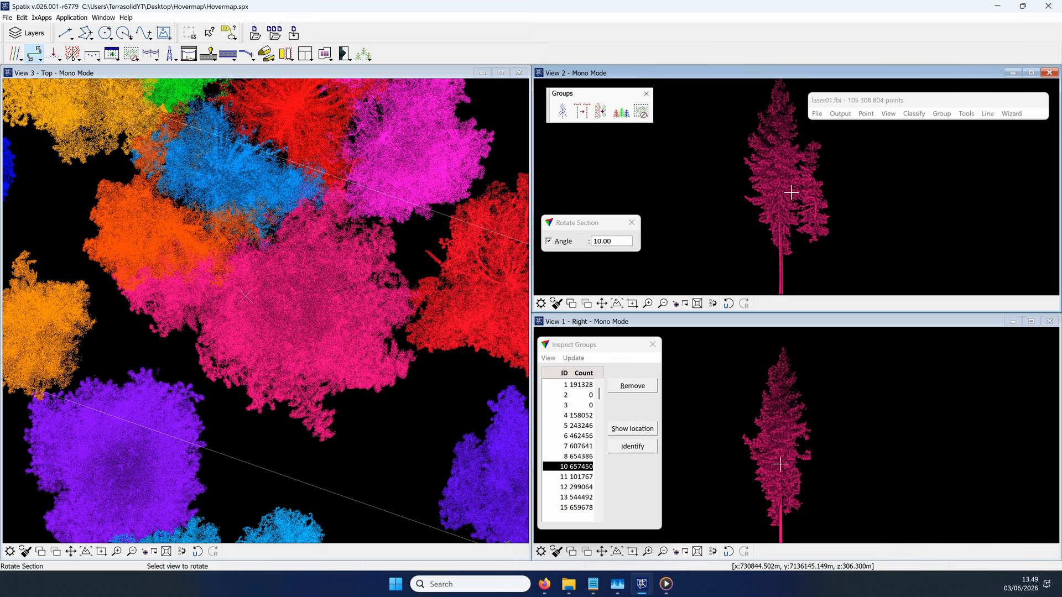
Step: Clear the side tree standing beside group 10's main crown from the group with a fence in View 2
left_click(641, 111)
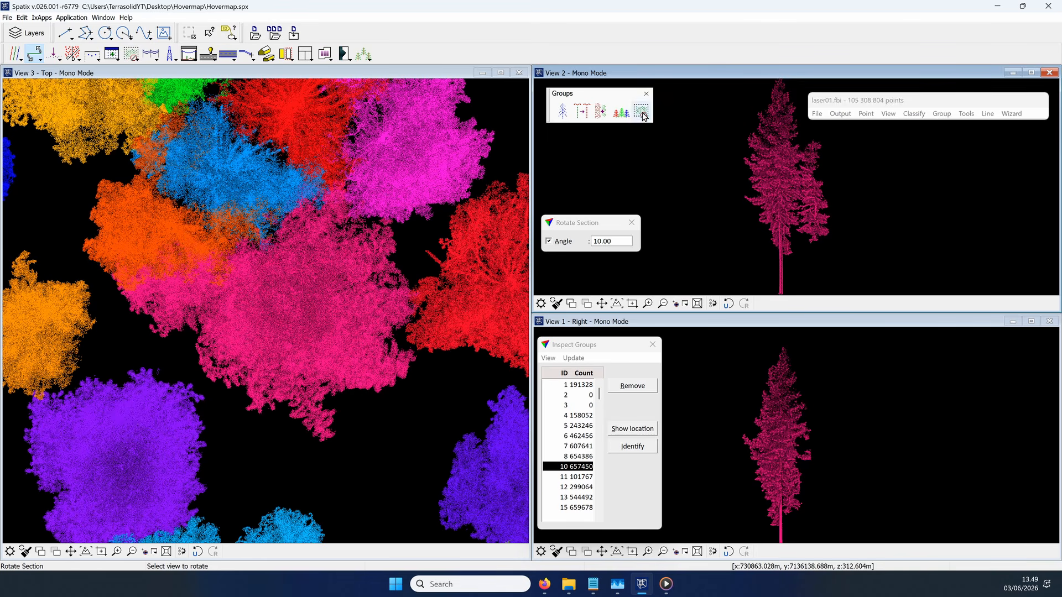
left_click(806, 132)
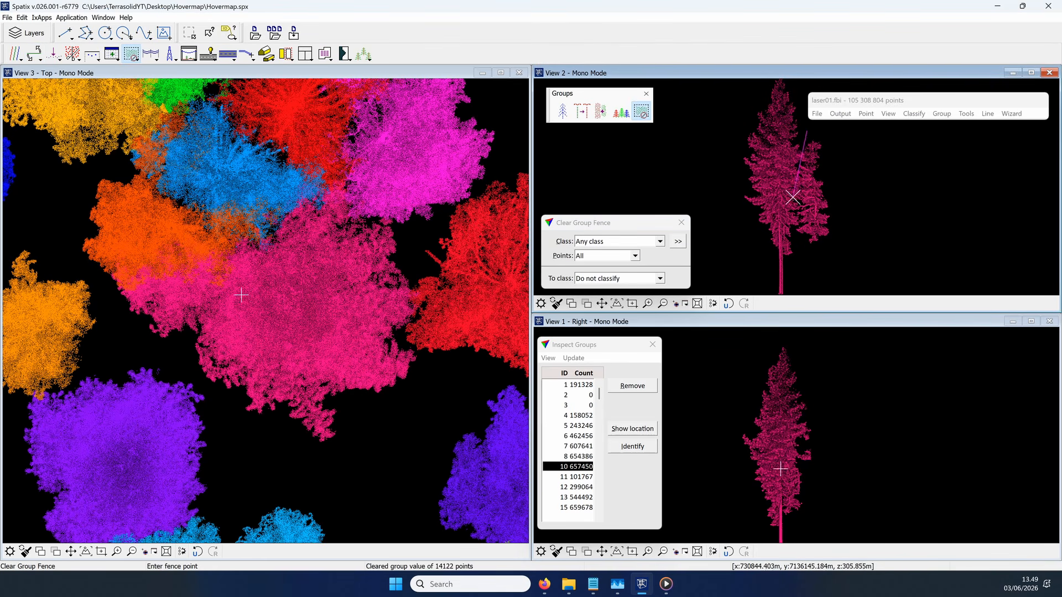
scroll(799, 165, "up", 1)
left_click(800, 165)
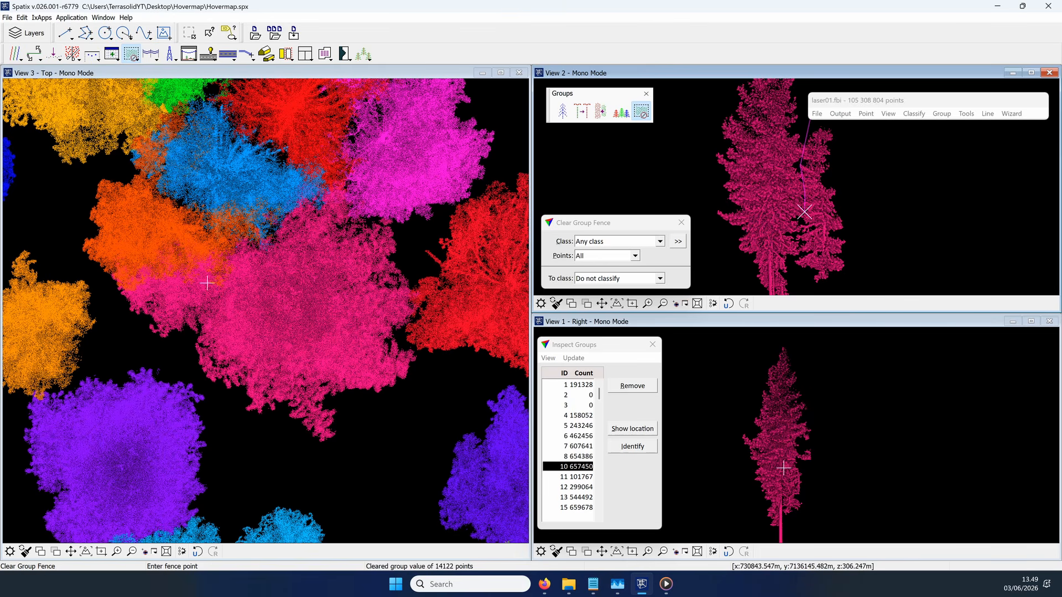
left_click(795, 263)
left_click(816, 291)
left_click(868, 275)
scroll(868, 275, "down", 1)
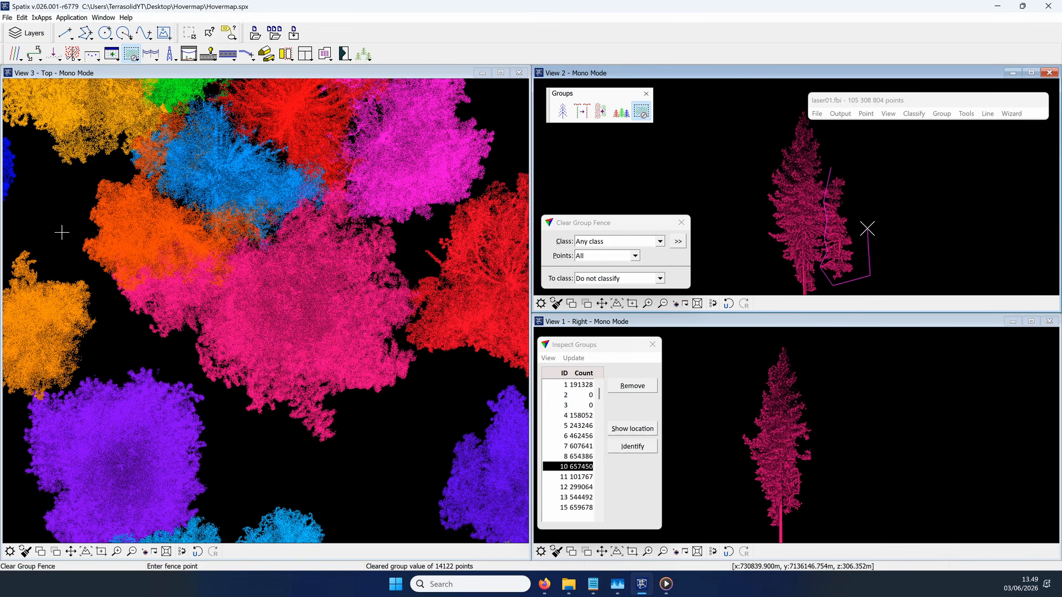
left_click(867, 163)
right_click(832, 164)
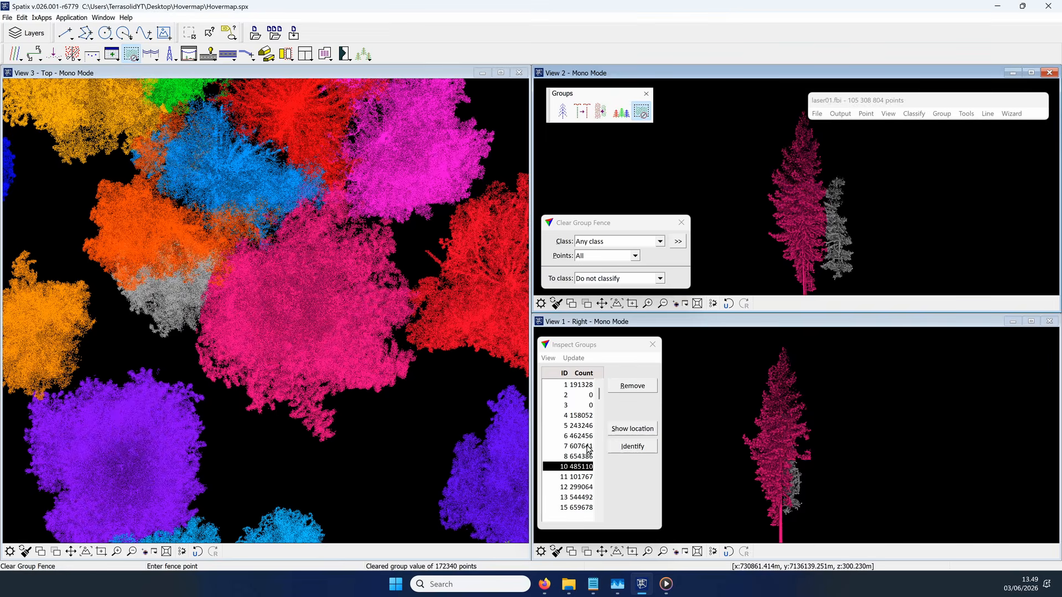
Step: Step through tree groups 11, 12 and 13 to check whether each holds a single clean tree
left_click(576, 476)
left_click(585, 489)
scroll(576, 458, "down", 1)
left_click(577, 487)
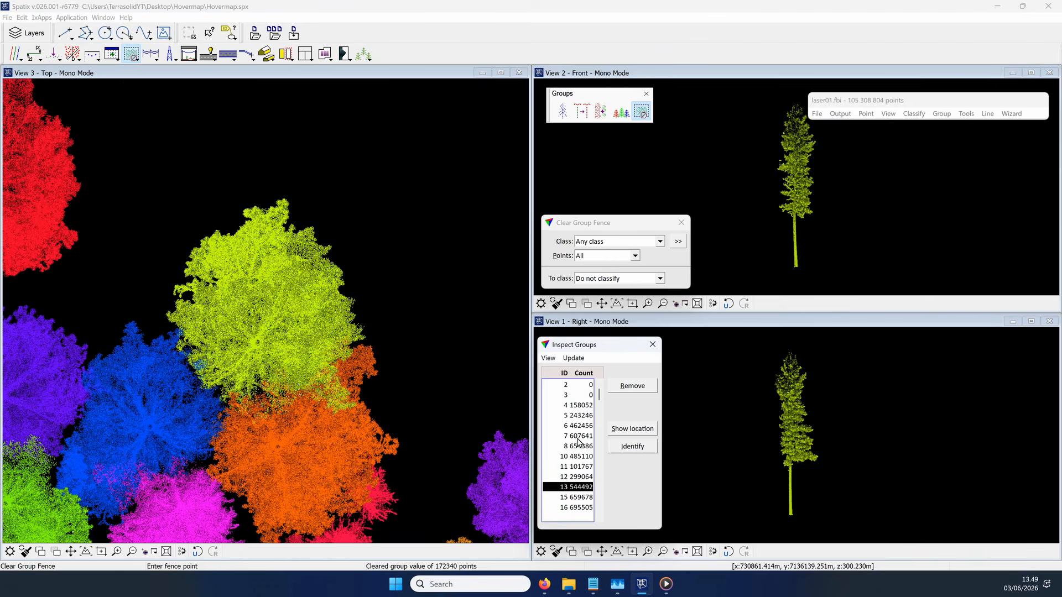
scroll(576, 438, "down", 6)
Step: Start splitting tree group 15 and place four seed points up the trunk and crown of its taller tree in View 2
left_click(577, 436)
left_click(622, 113)
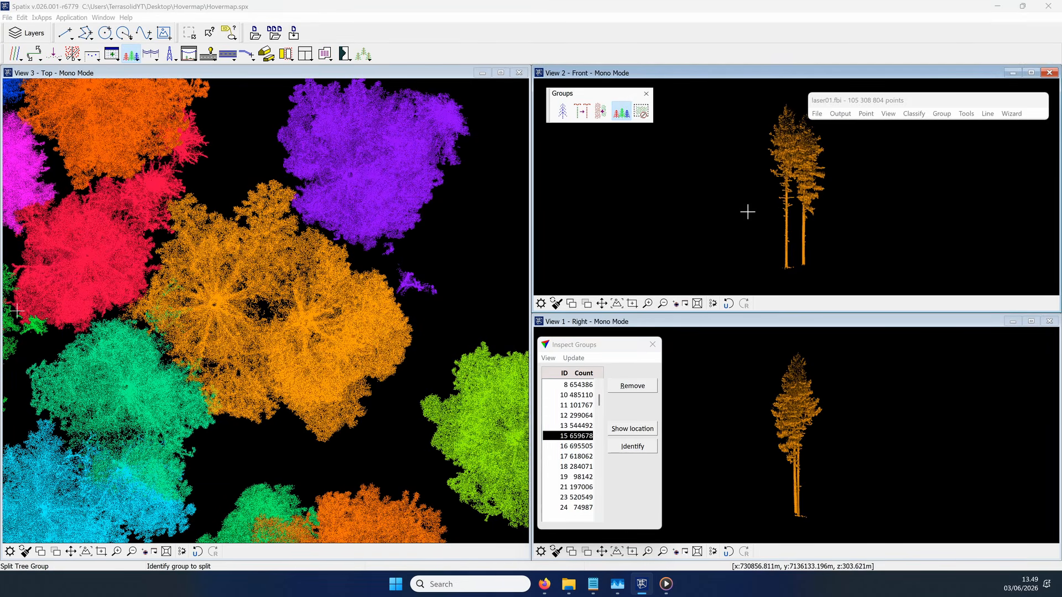
left_click(783, 266)
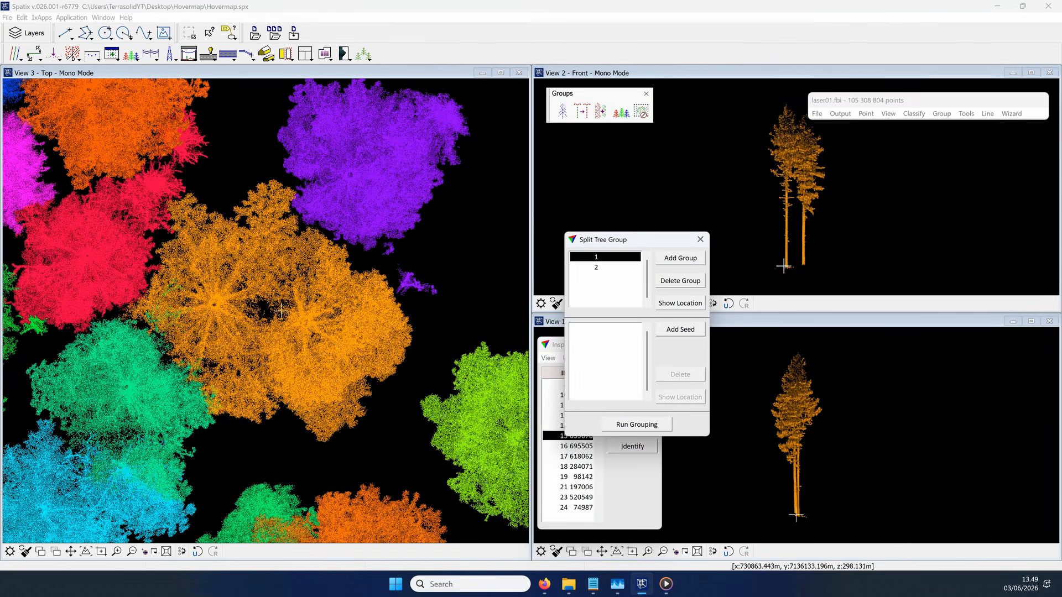
left_click(681, 329)
left_click(783, 274)
left_click(786, 185)
left_click(788, 104)
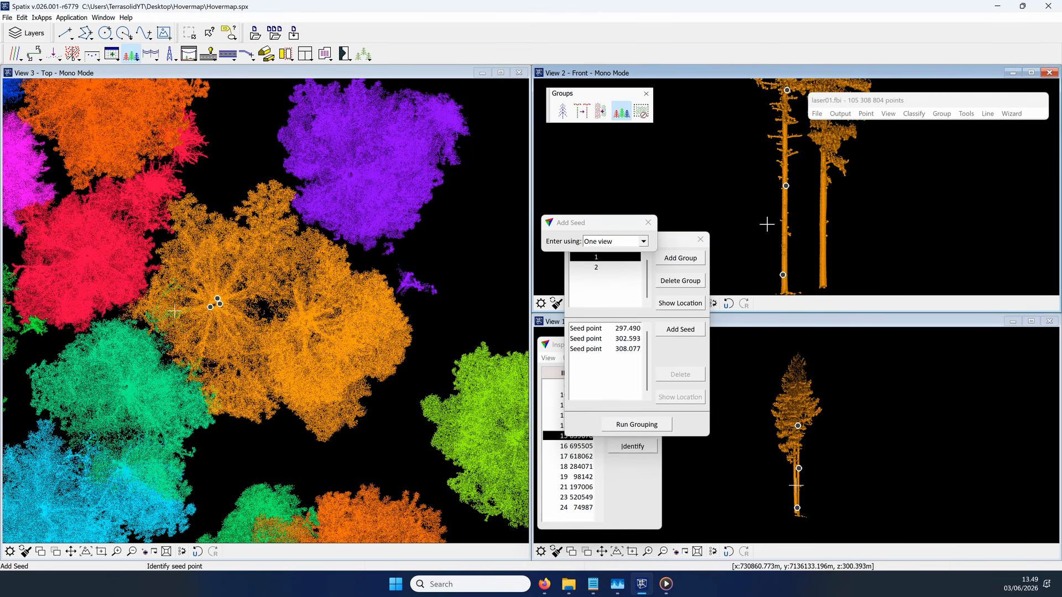
left_click(797, 375)
Step: Place four seed points for part 2 up group 15's second tree in View 2 and run the grouping
left_click(611, 270)
left_click(680, 329)
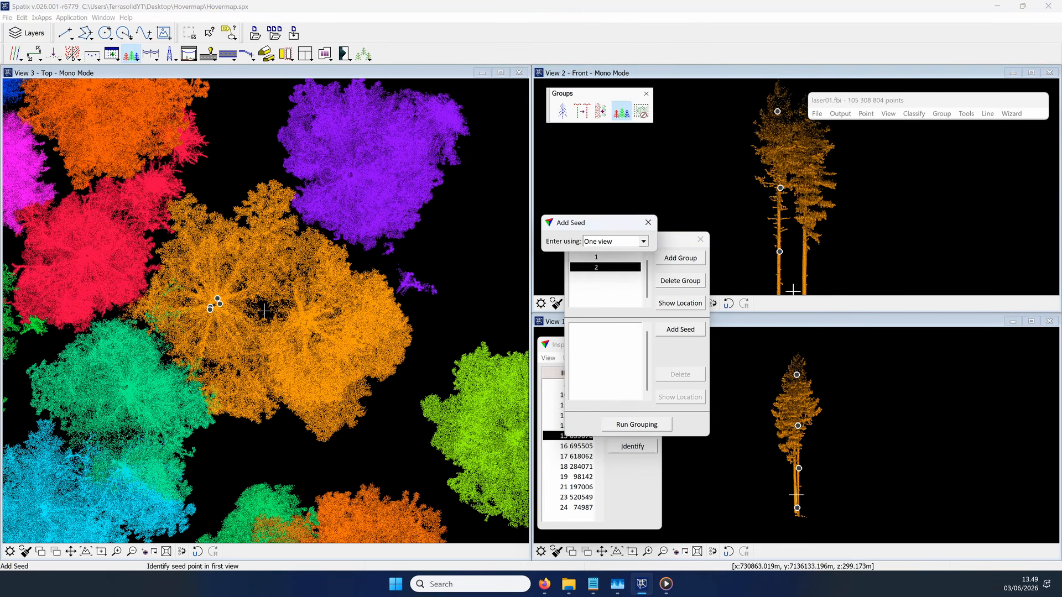
left_click(804, 291)
left_click(807, 209)
left_click(812, 148)
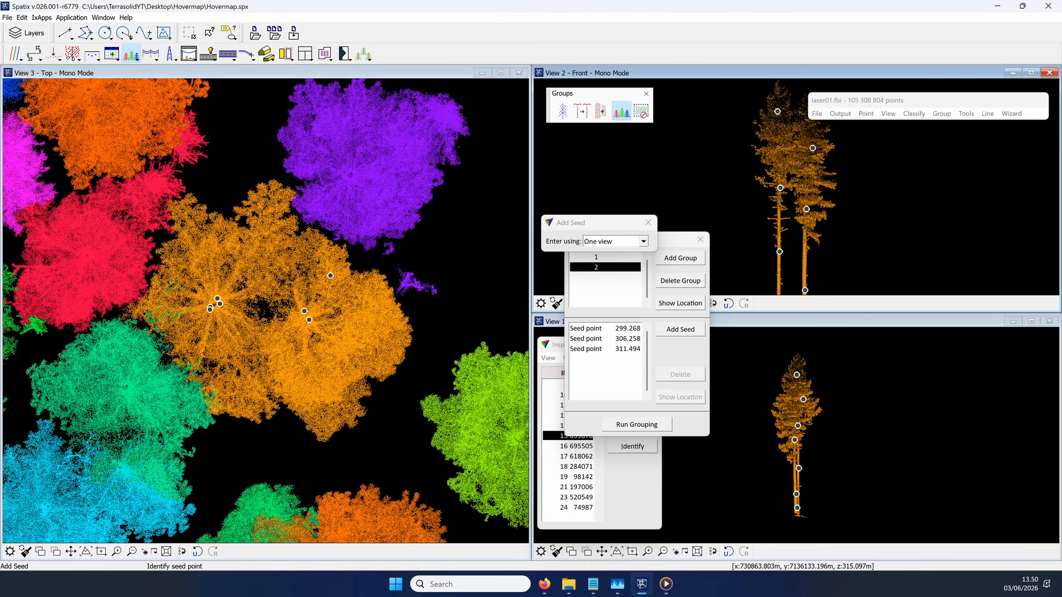
left_click(802, 106)
left_click(637, 424)
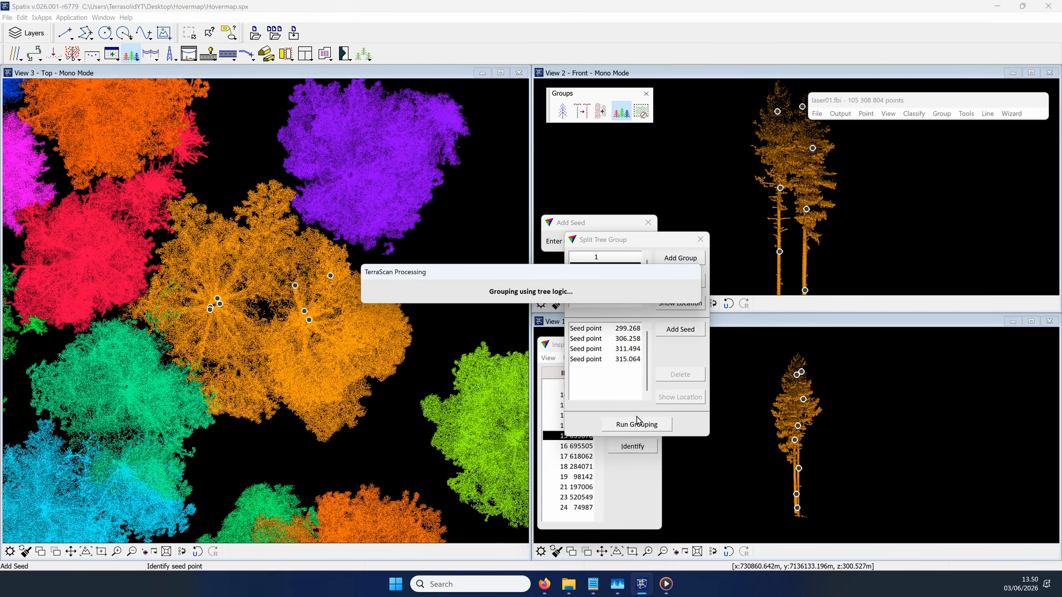
Step: Highlight the points of split parts 1 and 2 in View 2 to check their separation, and close the split and seed dialogs
left_click(634, 271)
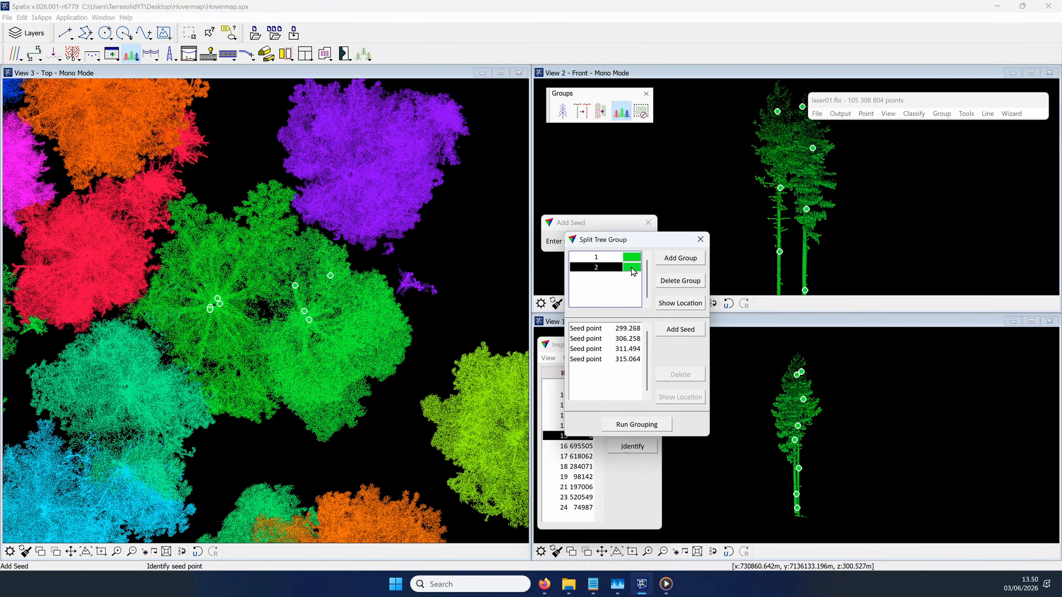
left_click(631, 260)
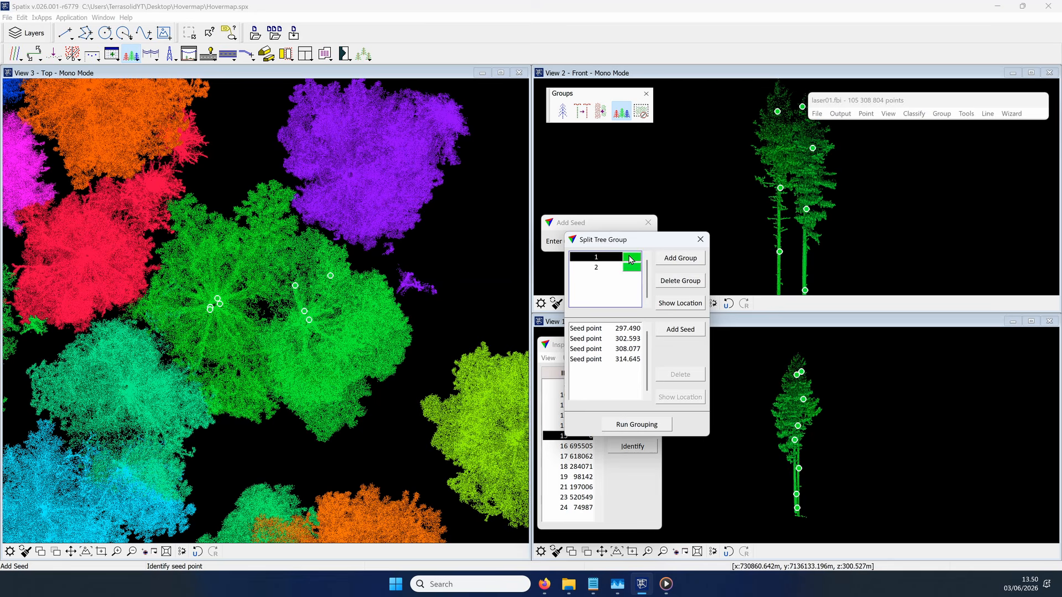
left_click(622, 424)
left_click_drag(651, 239, 632, 266)
left_click(615, 296)
left_click(653, 328)
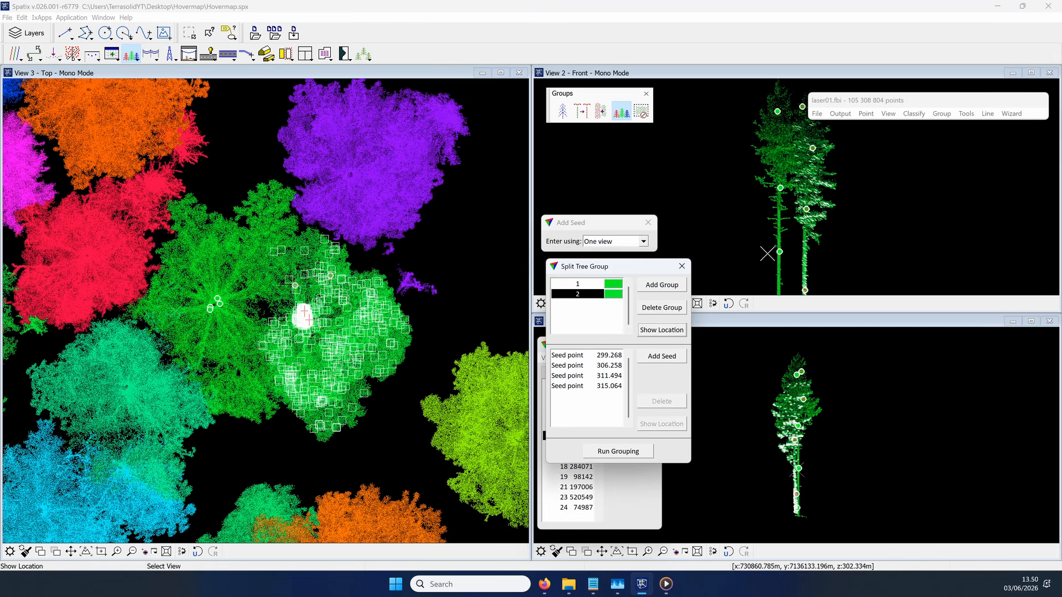
left_click(577, 283)
left_click(660, 329)
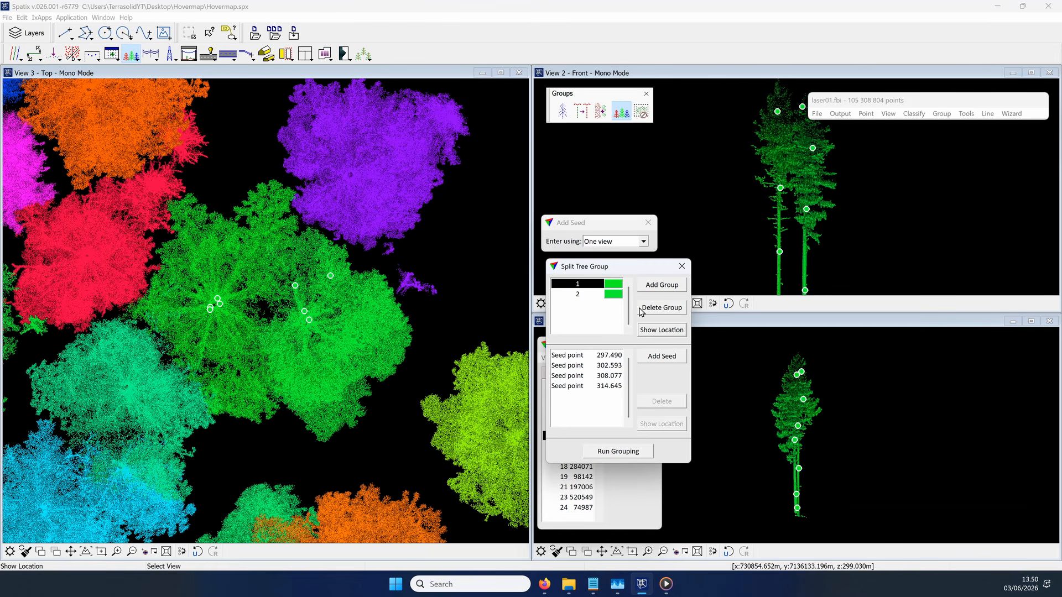
left_click(597, 295)
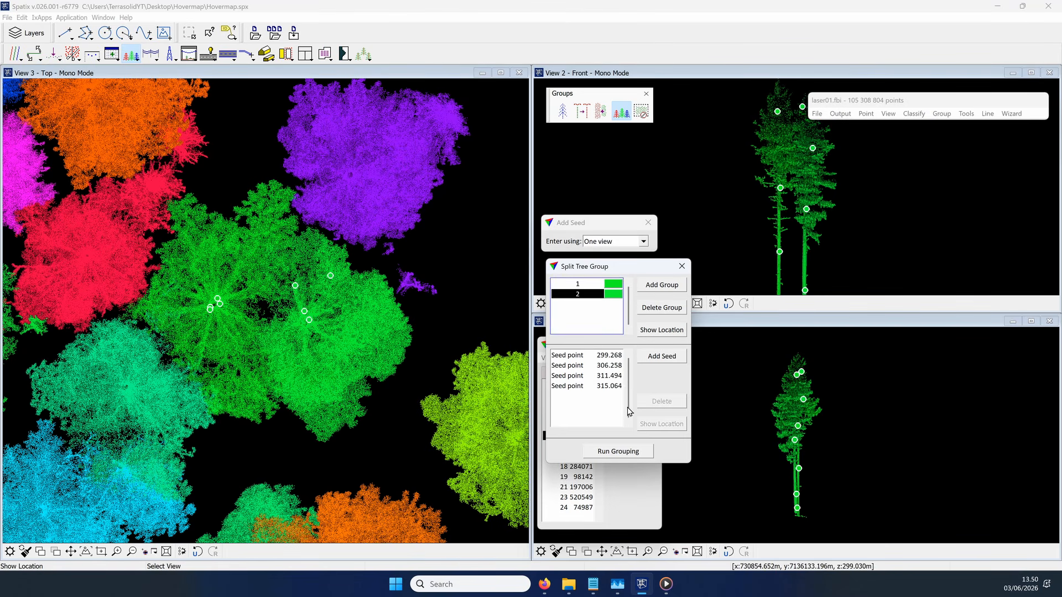
left_click(681, 266)
left_click(648, 223)
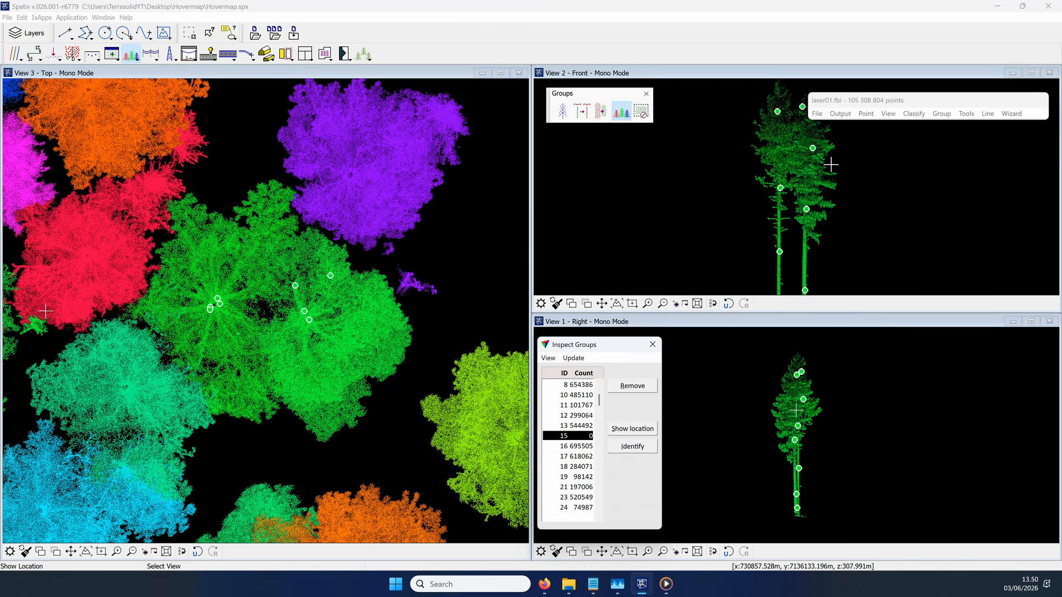
Step: Shuffle the group colors in the display mode settings and examine the boundary between the two split crowns in View 2
left_click(888, 113)
left_click(919, 249)
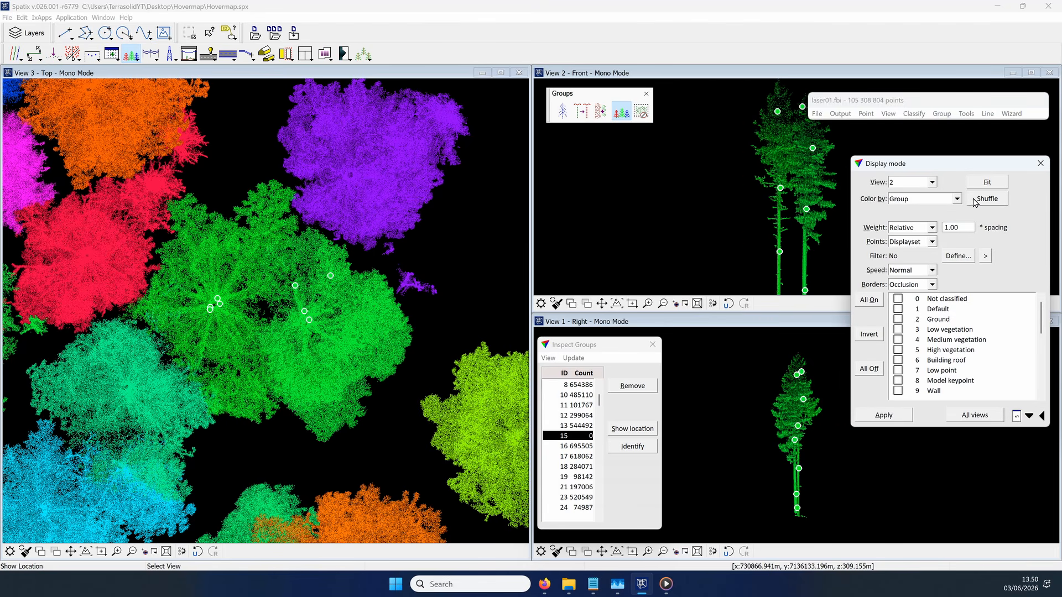
left_click(975, 200)
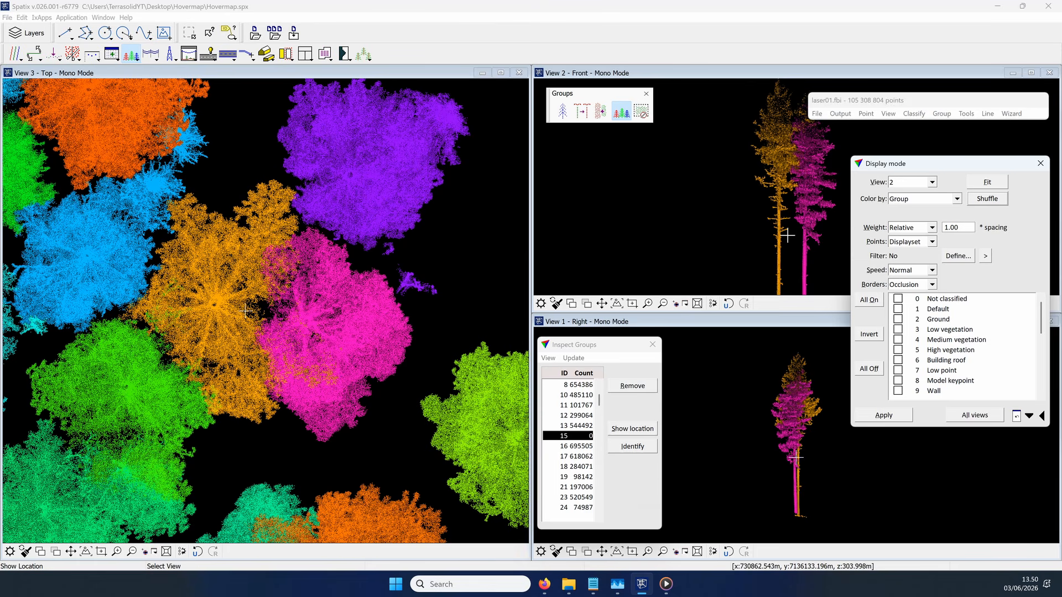
scroll(802, 138, "up", 4)
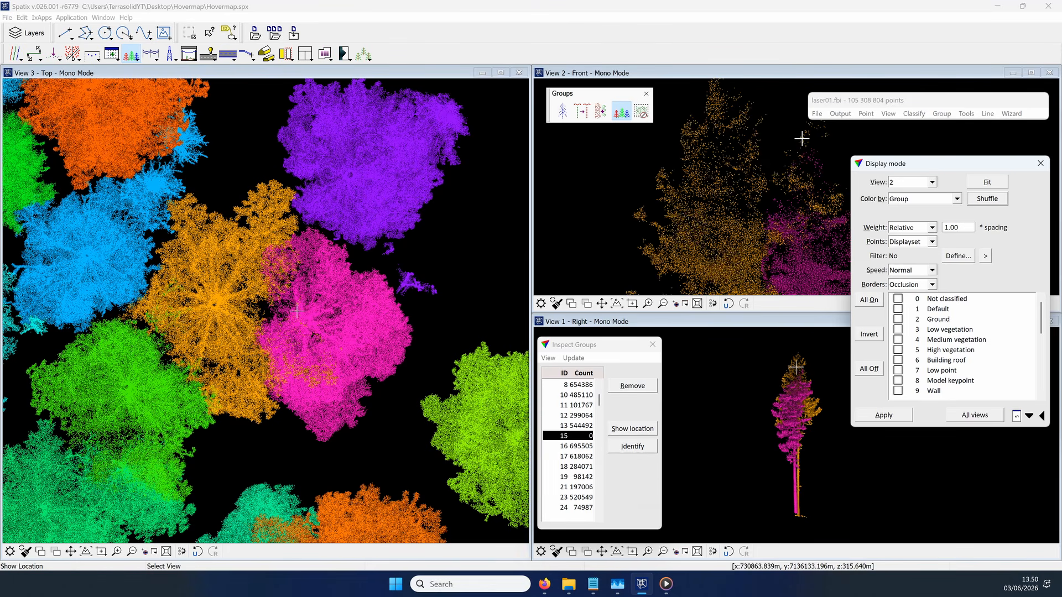
scroll(802, 138, "down", 2)
left_click(1039, 163)
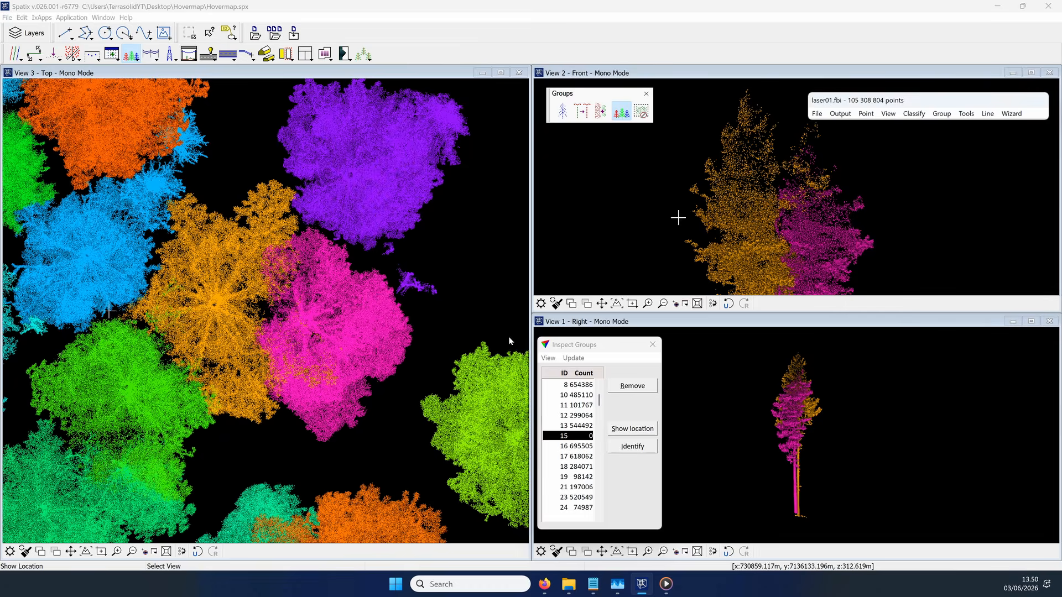
Step: Start splitting tree group 16 and place four seed points up the trunk and crown of its main tree in View 2
left_click(575, 446)
left_click(563, 112)
left_click(795, 417)
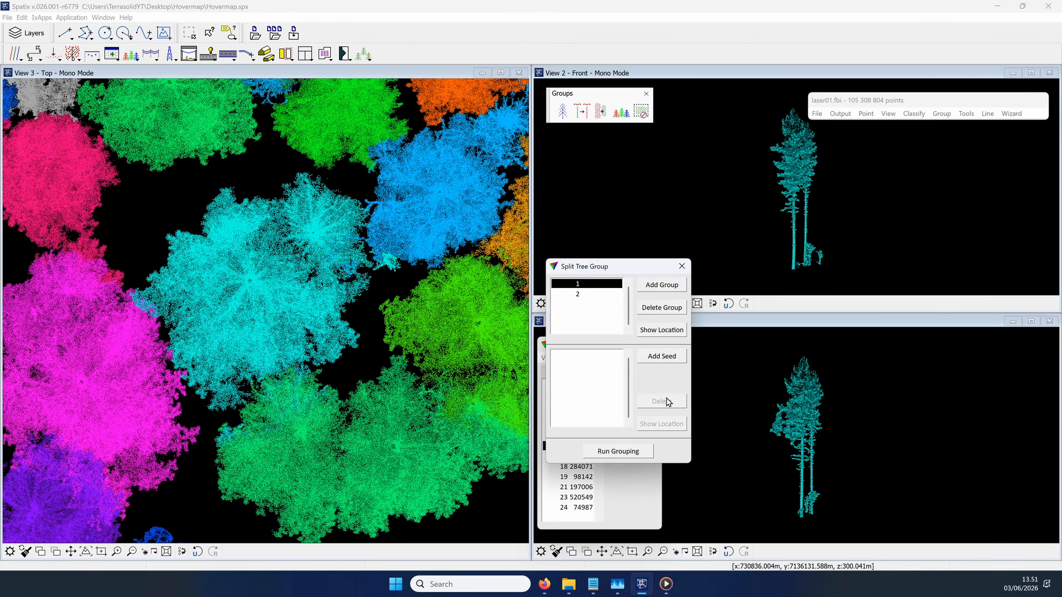
left_click(661, 356)
left_click(793, 262)
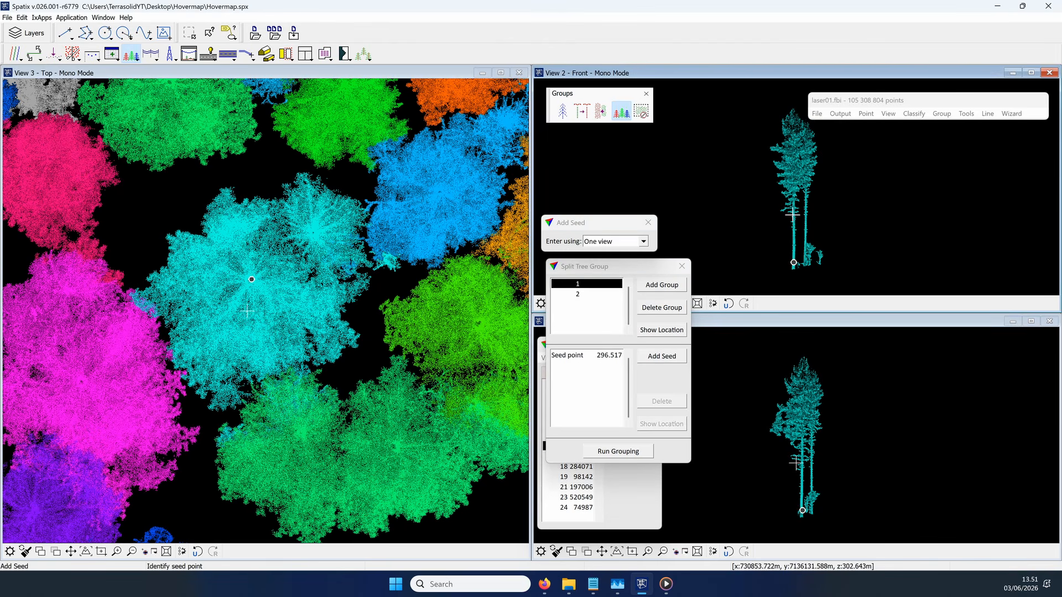
left_click(792, 118)
Step: Place three seed points for part 2 along the trunk and crown of group 16's smaller tree in Views 1 and 2
left_click(613, 316)
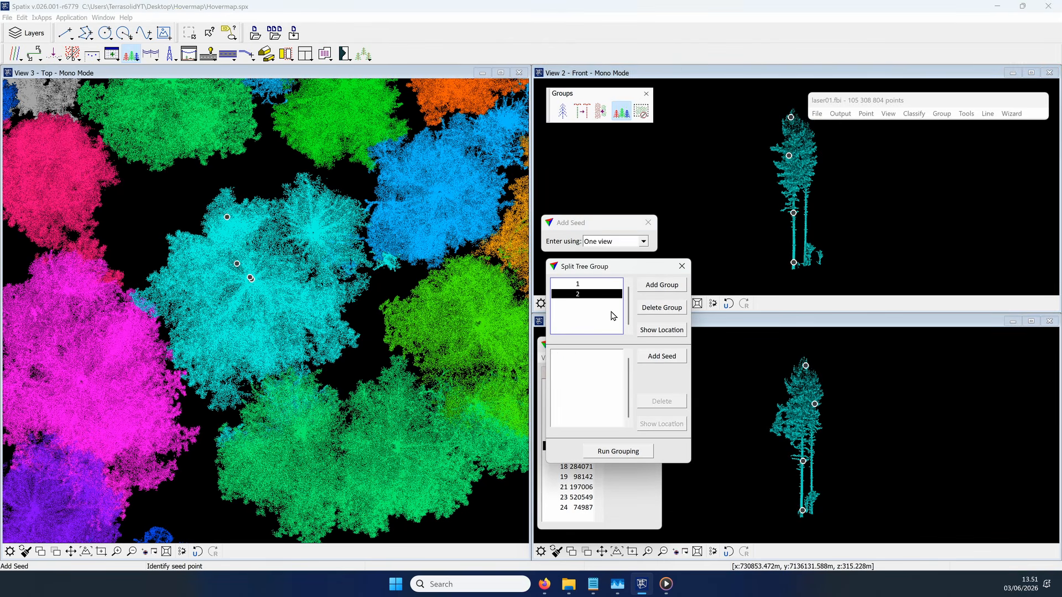
left_click(812, 489)
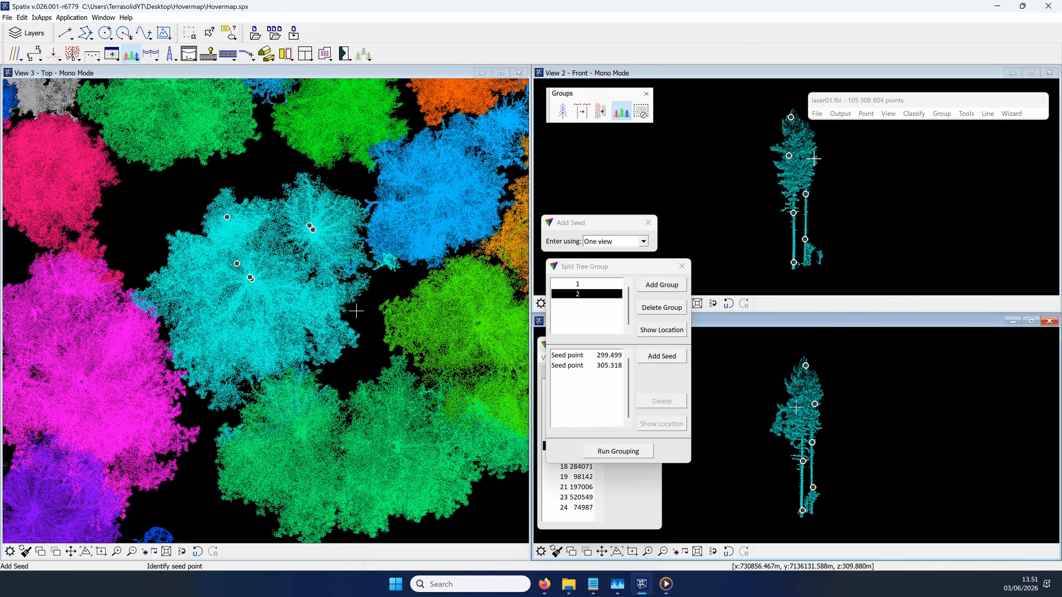
left_click(813, 134)
Step: Check group 16's seeds with 10-degree section rotations, run the grouping to split it, and inspect the two trees from rotated views
left_click(35, 54)
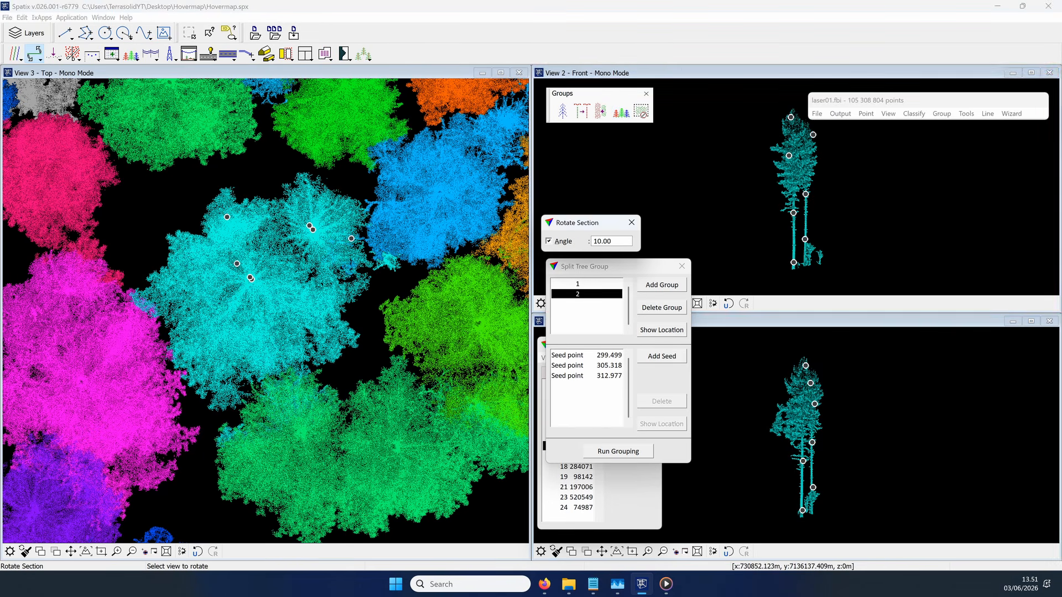
left_click(805, 177)
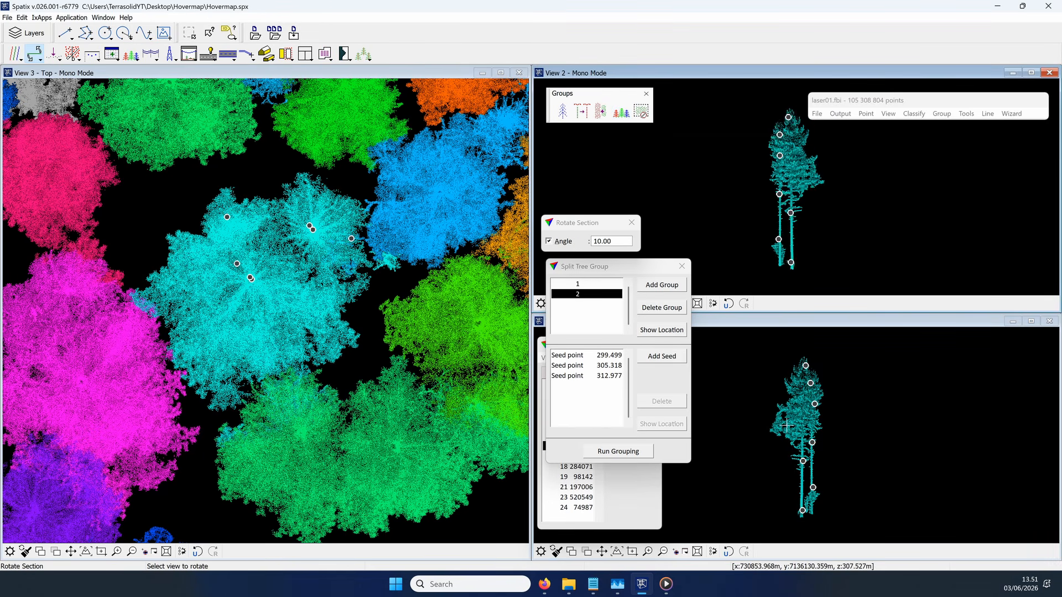
left_click(636, 451)
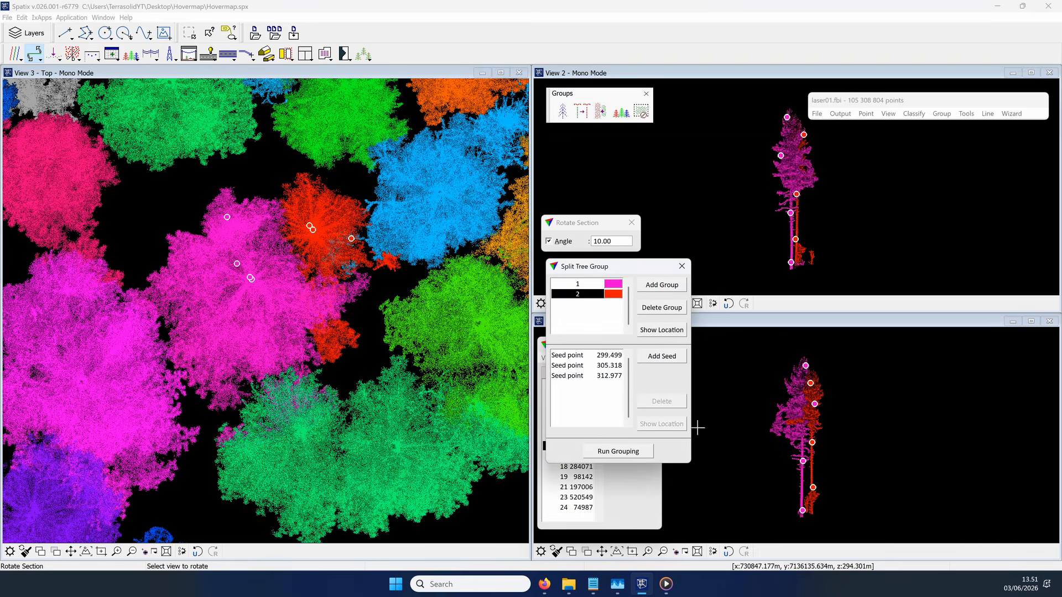
scroll(789, 211, "down", 9)
scroll(784, 401, "down", 12)
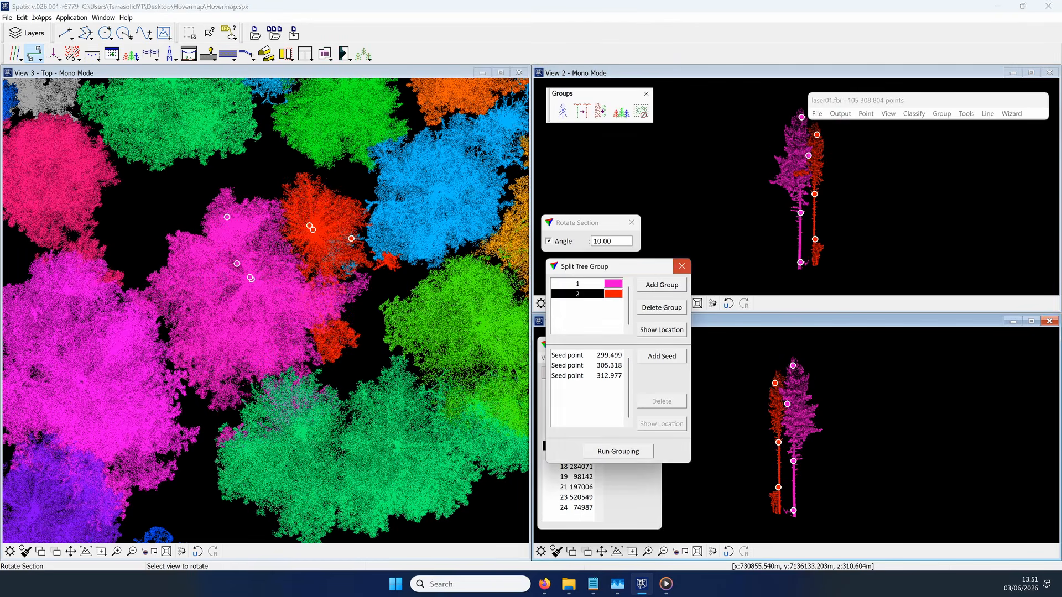
left_click(681, 266)
Step: Start splitting tree group 17, add a third part to the split, and select part 1 for seeding
left_click(621, 111)
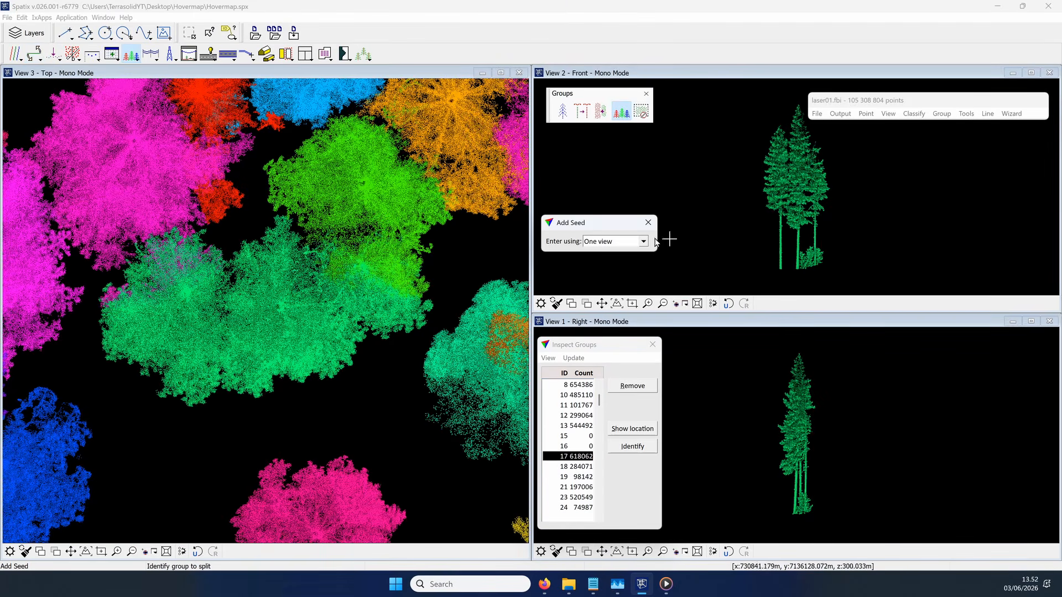
left_click(652, 273)
left_click(650, 223)
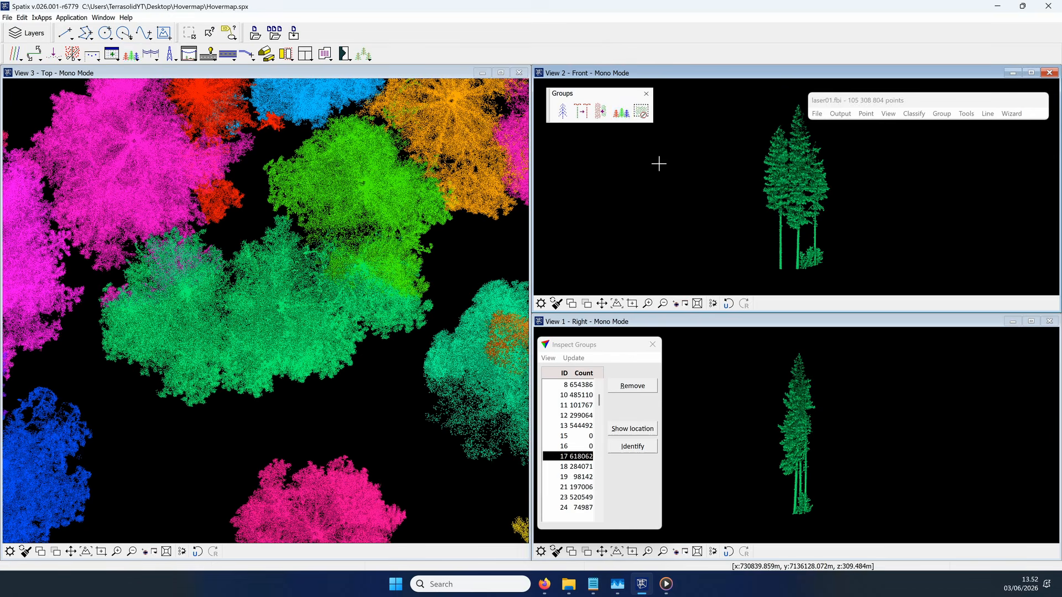
left_click(274, 311)
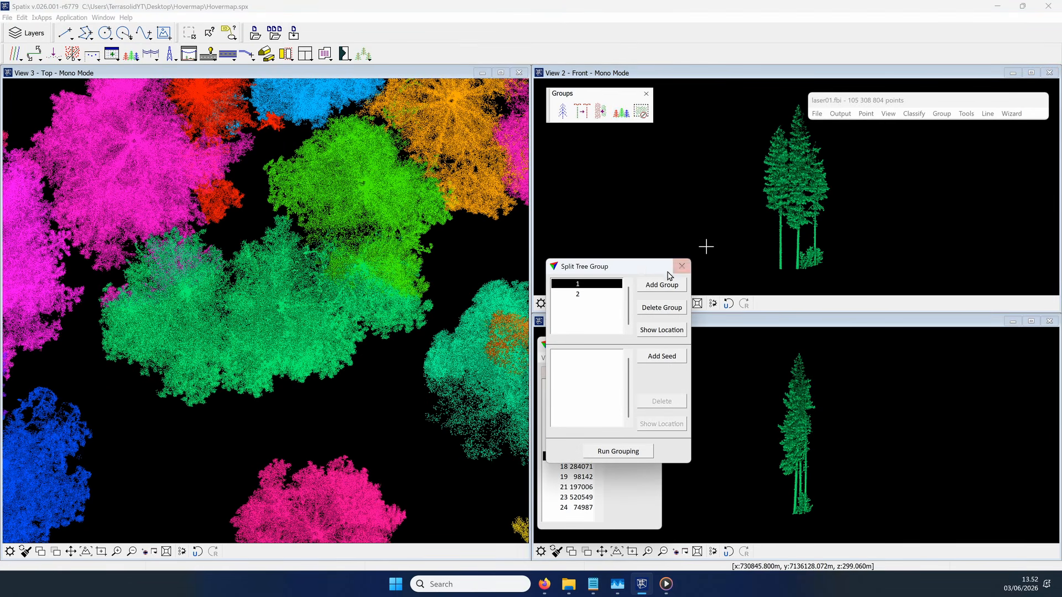
left_click_drag(647, 271, 621, 147)
left_click(627, 166)
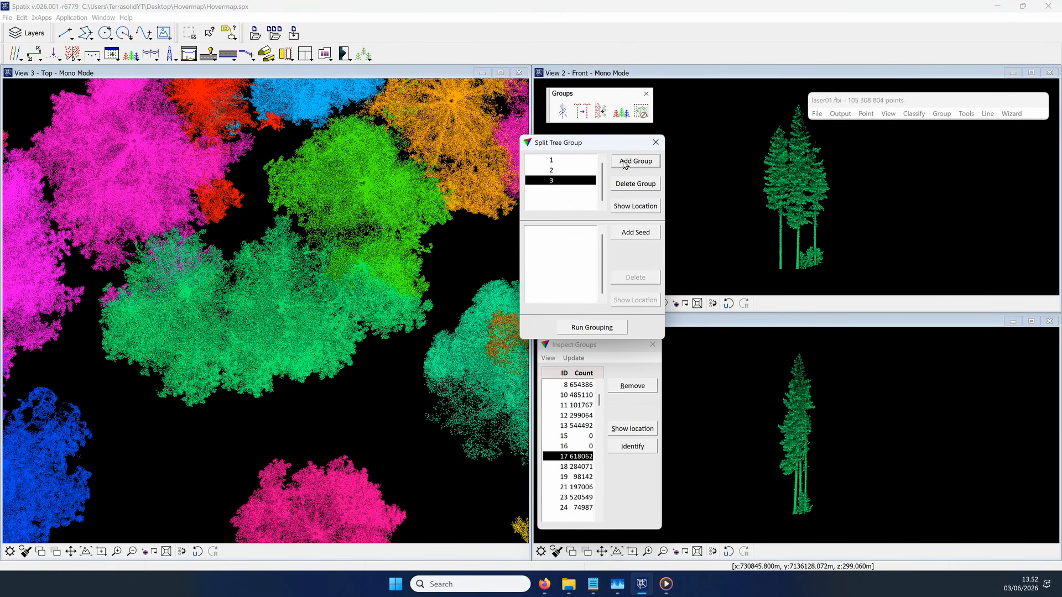
left_click(562, 161)
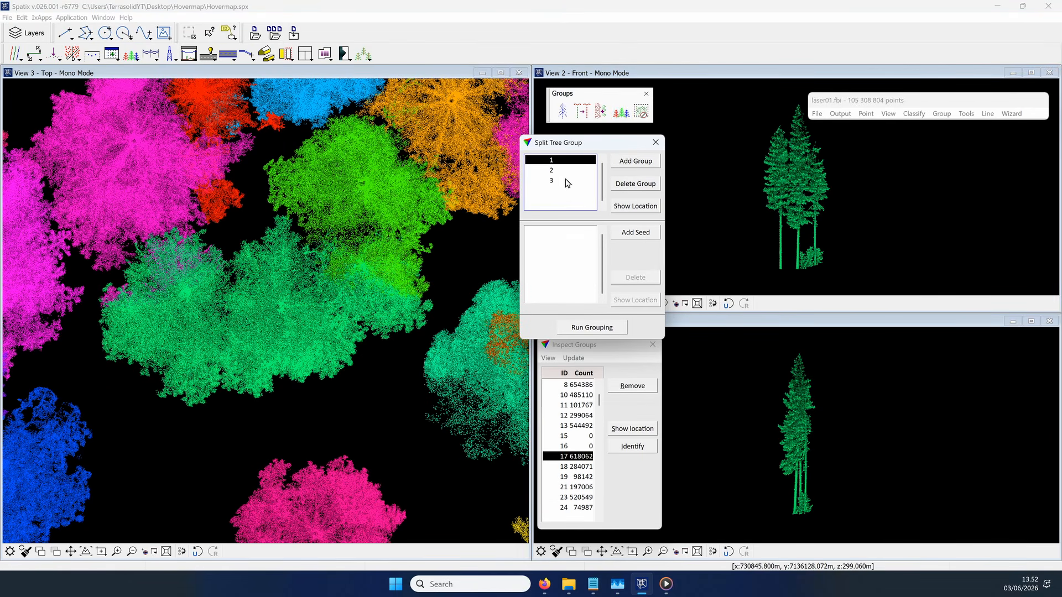
Step: Place three seed points up the trunk and crown for part 1, and three more on the middle tree for part 2
left_click(634, 232)
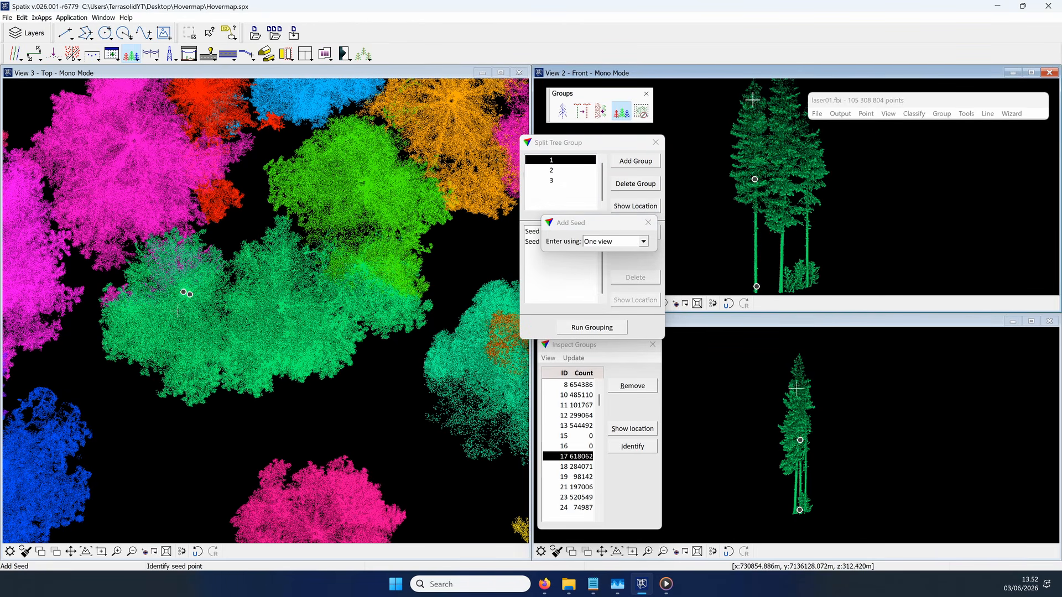
left_click_drag(638, 223, 539, 261)
left_click(554, 171)
left_click(779, 289)
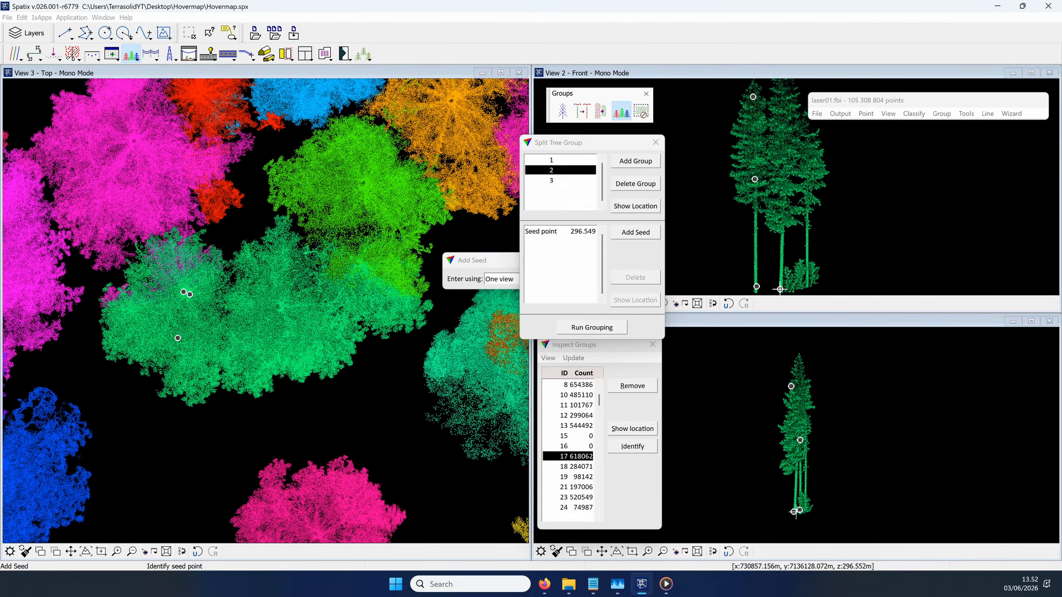
left_click(780, 211)
left_click(781, 92)
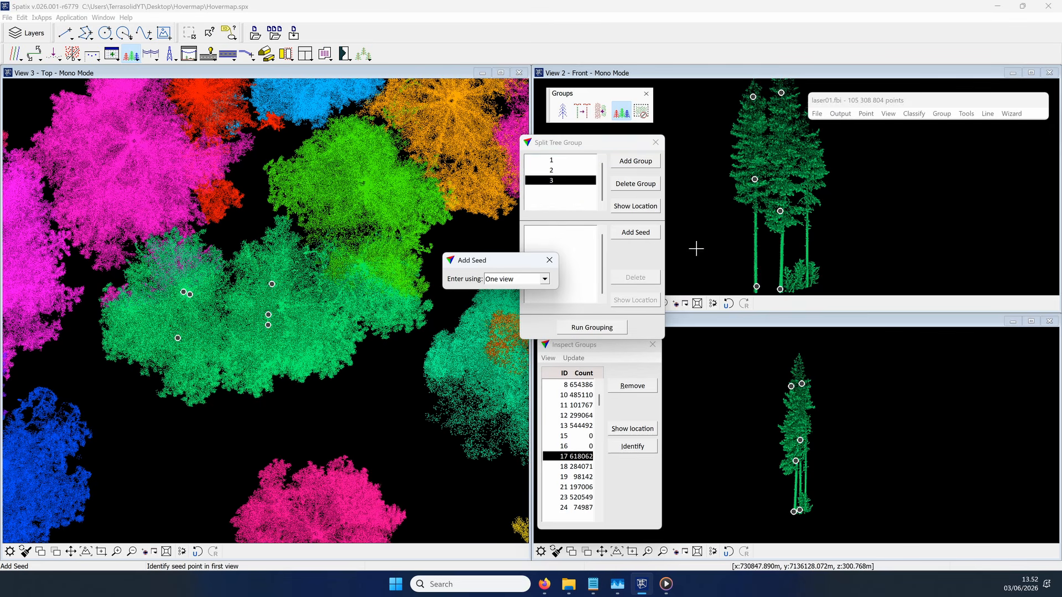
Step: Place three seed points for part 3 along the trunk and crown of the third tree in View 2
left_click(808, 278)
left_click(806, 196)
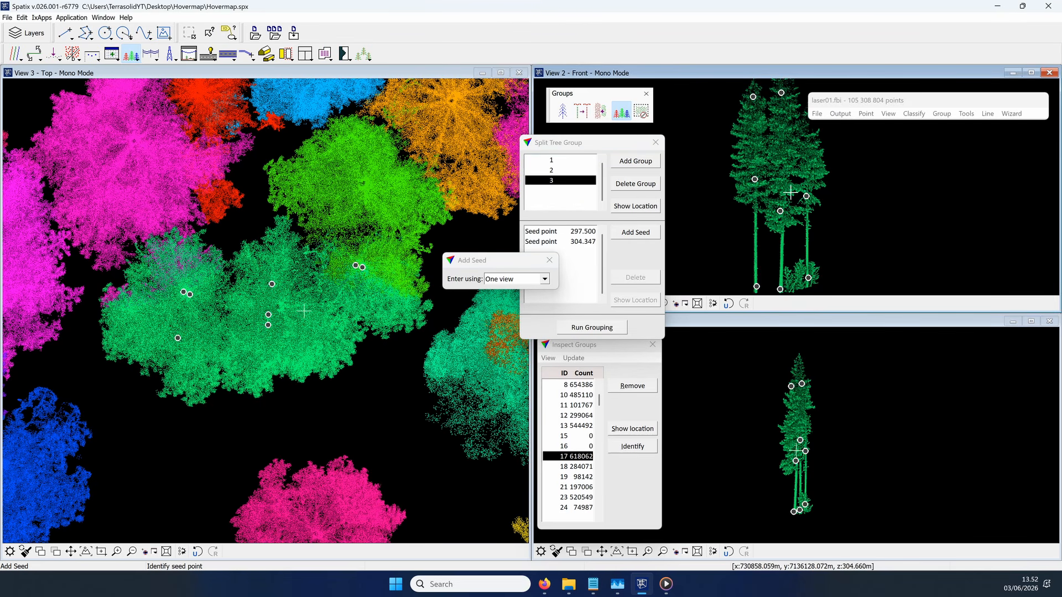
scroll(808, 152, "up", 2)
left_click(808, 180)
scroll(804, 193, "down", 2)
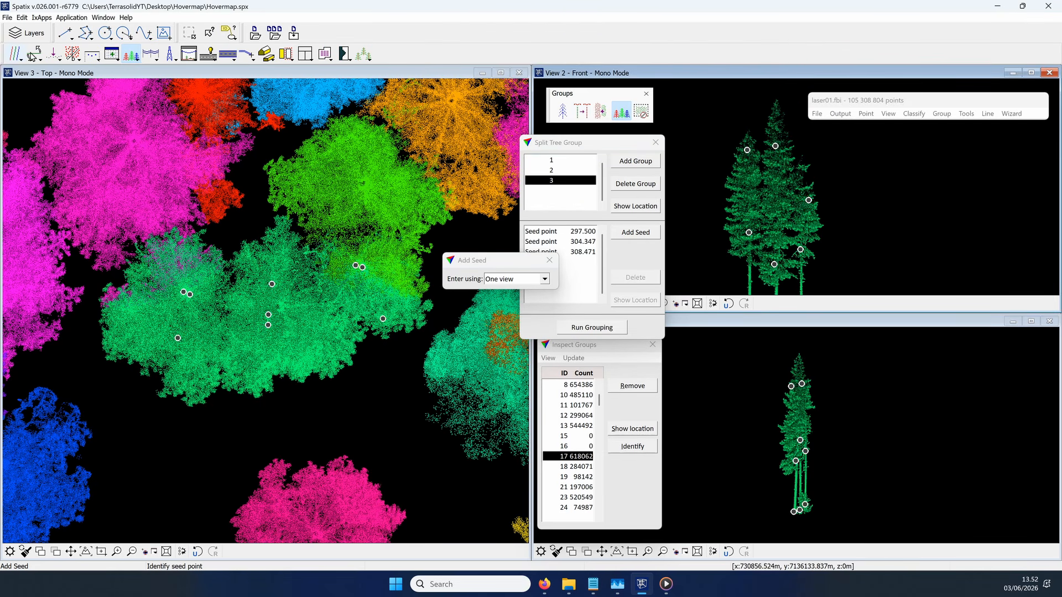
Step: Check the seeds in View 2 with 10-degree section rotations, run the grouping to split group 17, and rotate View 1
left_click(30, 53)
left_click(777, 204)
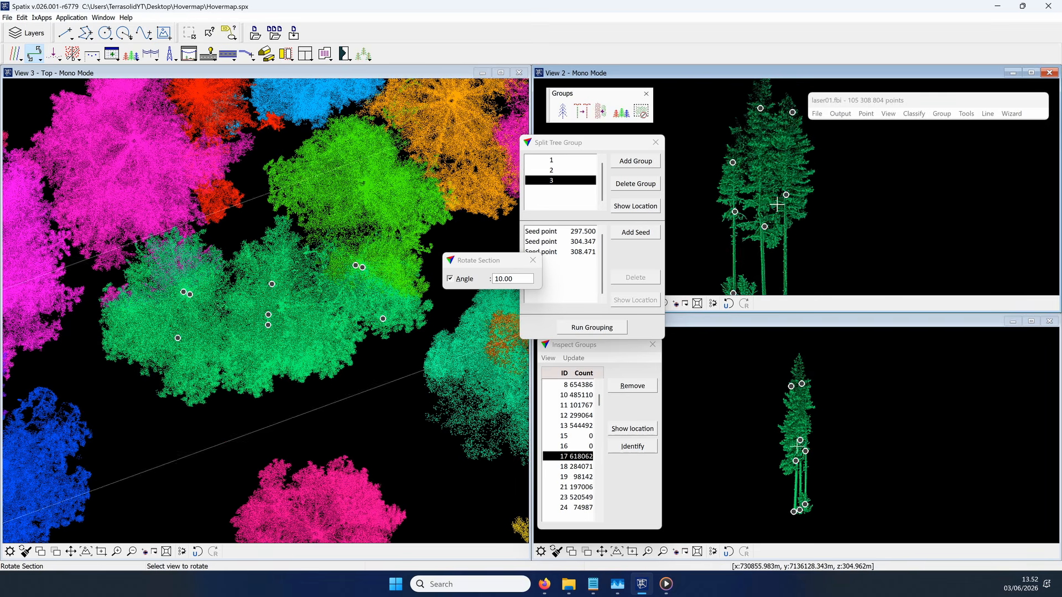
left_click(777, 204)
left_click(777, 204)
left_click(608, 326)
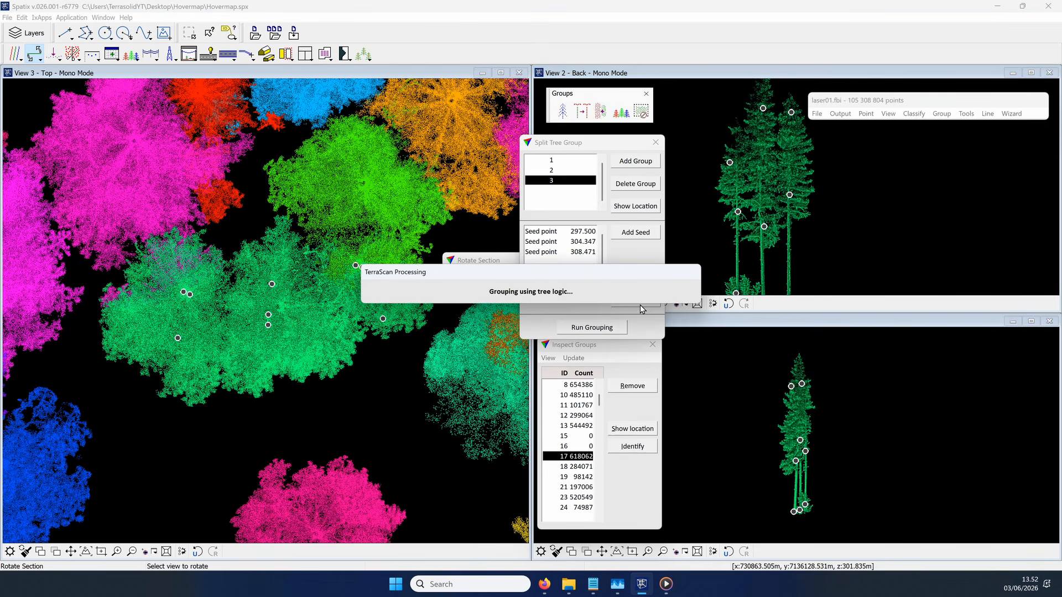
left_click(765, 405)
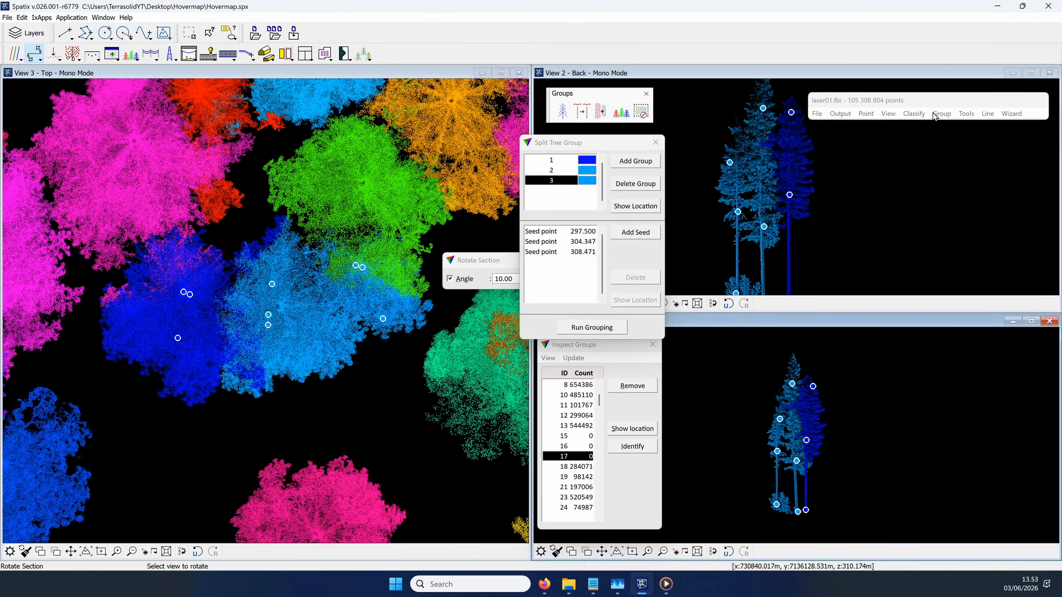
Step: Shuffle the group display colours to tell the split trees apart, and close the display mode and tree splitting dialogs
left_click(889, 115)
left_click(915, 249)
left_click(982, 205)
left_click(981, 206)
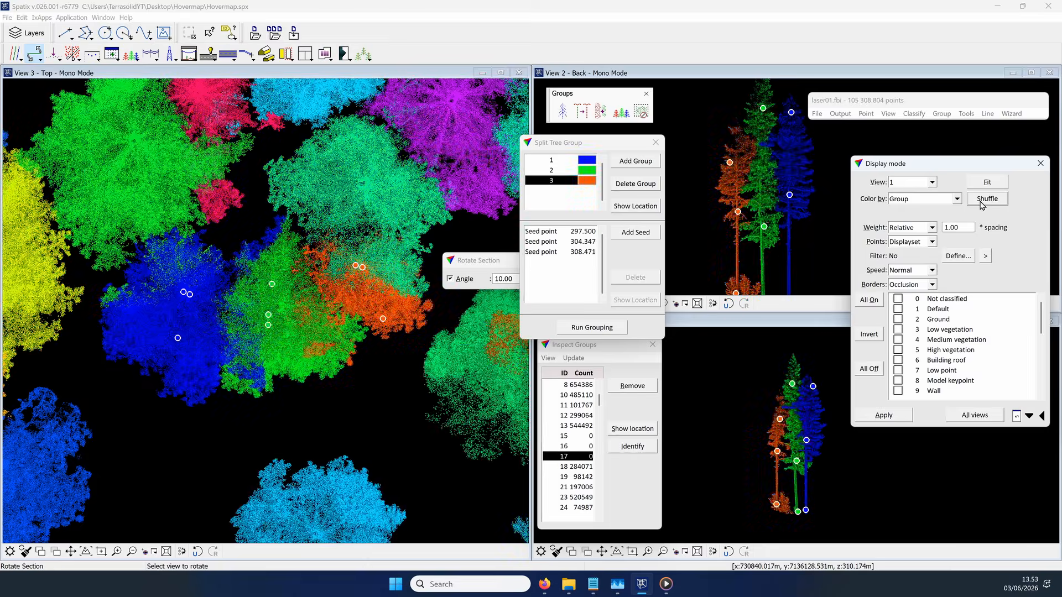
left_click(981, 206)
left_click(1040, 164)
left_click(656, 142)
Step: Go through the groups from 18 to 25 and clear the low vegetation around group 25's trunk base with Clear Group Fence
left_click(572, 467)
scroll(572, 452, "down", 1)
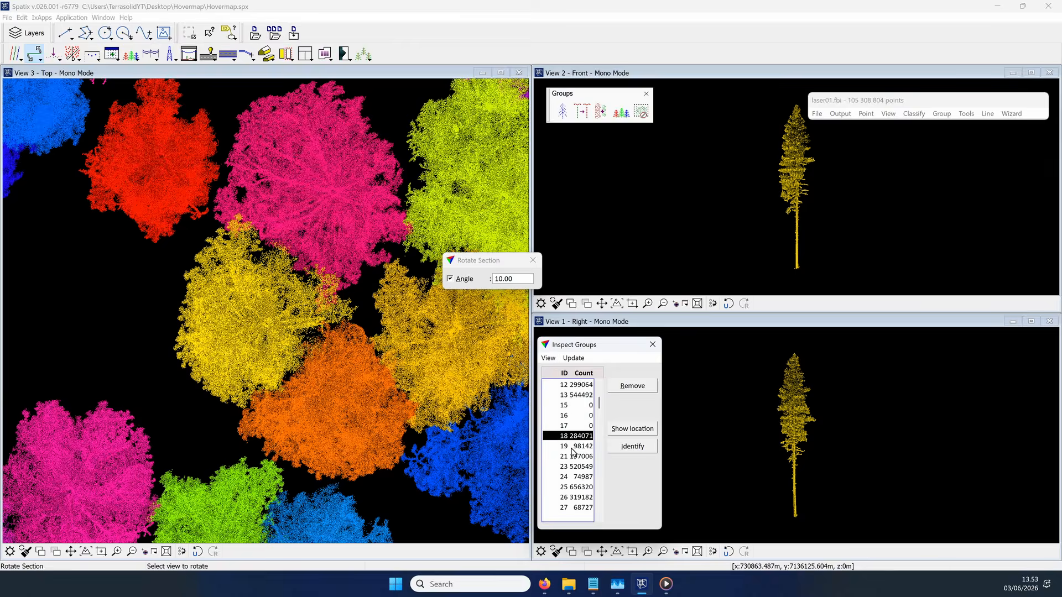
key("Down")
key("Down")
key("Down")
key("Down")
key("Down")
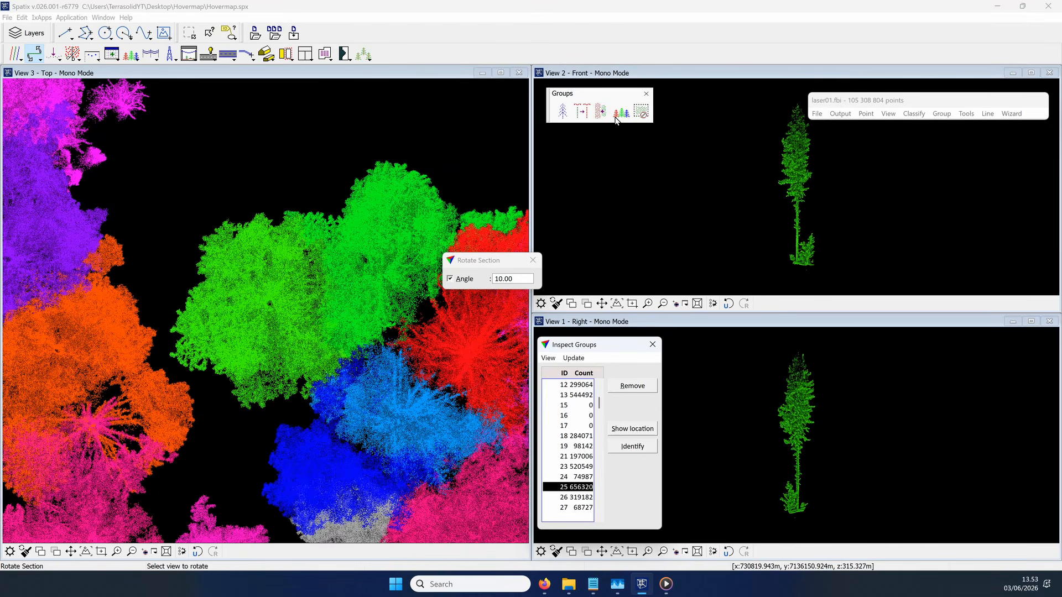
left_click(642, 116)
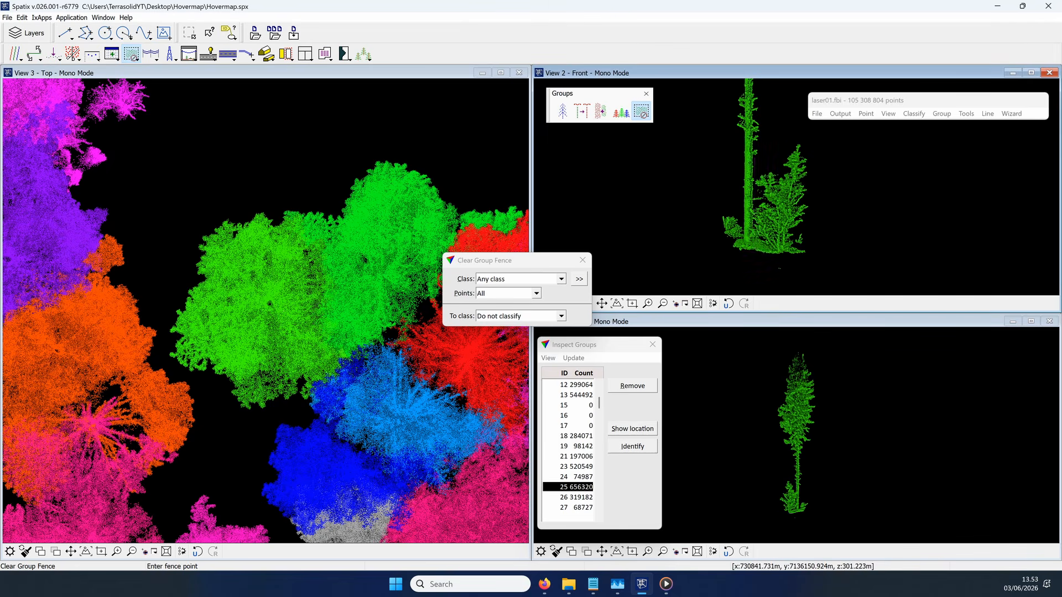
left_click(710, 209)
left_click(739, 211)
left_click(739, 212)
scroll(798, 501, "up", 4)
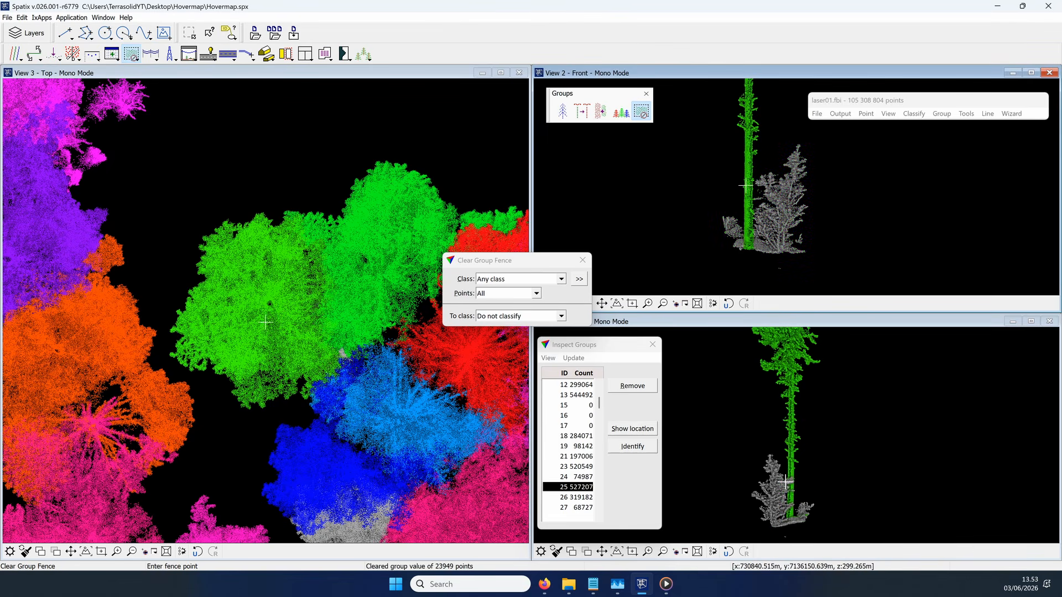
left_click(585, 262)
Step: Select group 26 and fence the small vegetation beside its trunk base in View 2 to clear it from the group
left_click(580, 498)
left_click(800, 229)
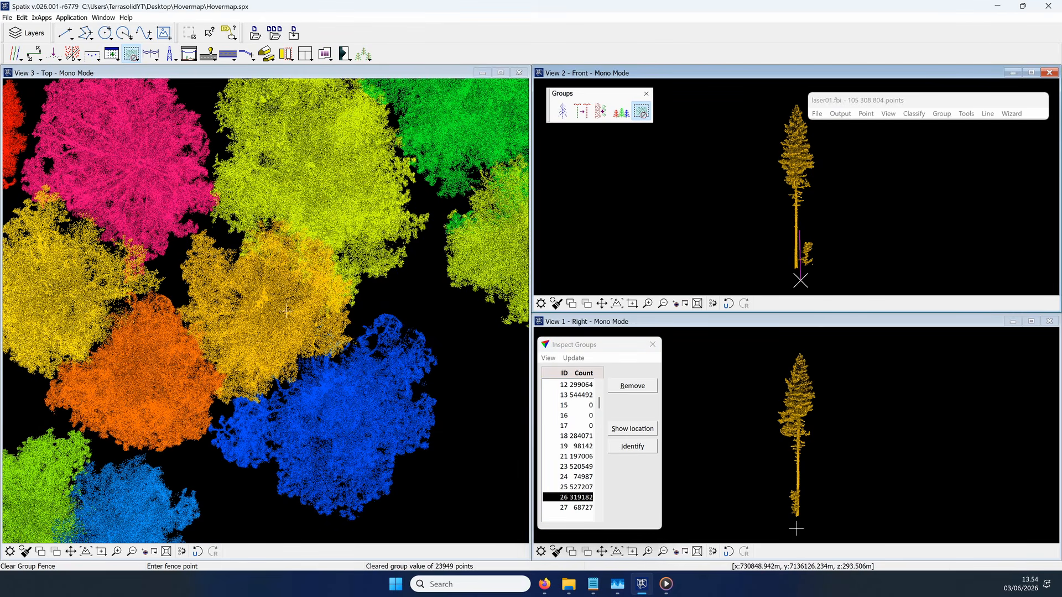
left_click(801, 280)
left_click(817, 276)
left_click(817, 227)
left_click(801, 228)
left_click(801, 227)
Step: Show tree group 27, and close the group inspection list and the Groups tools
left_click(575, 507)
left_click(652, 346)
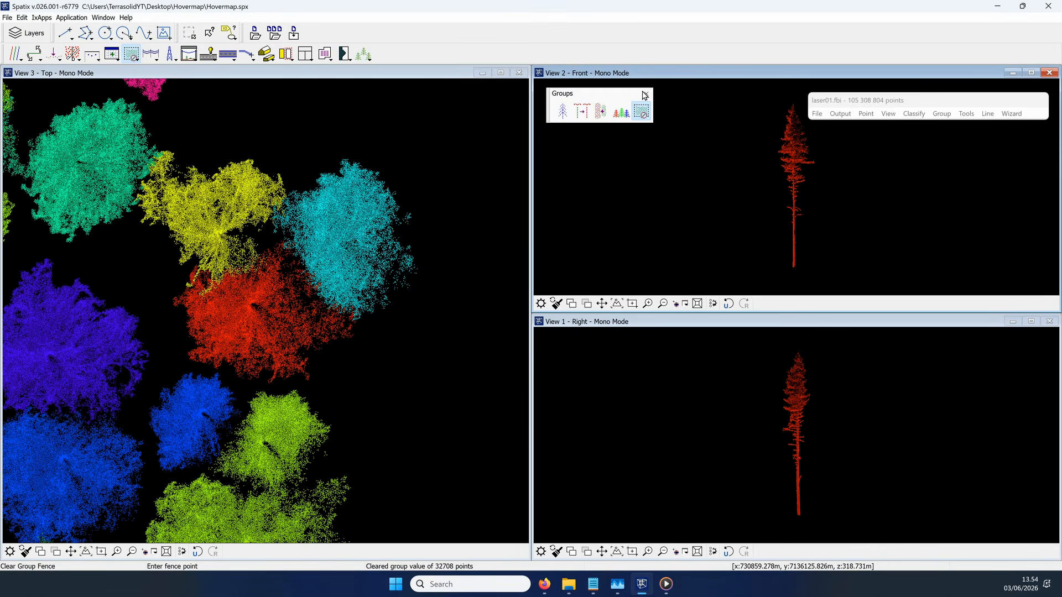
left_click(645, 93)
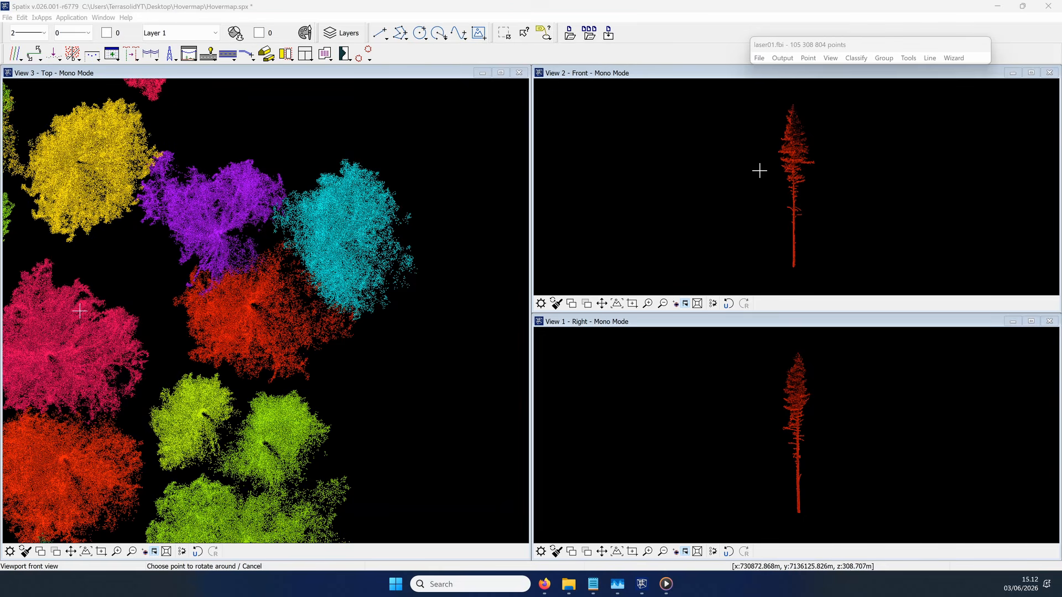
Step: Show the loaded points in the medium dialog and save all points in Fast binary format as laser02.fbi
left_click(760, 59)
mouse_move(831, 60)
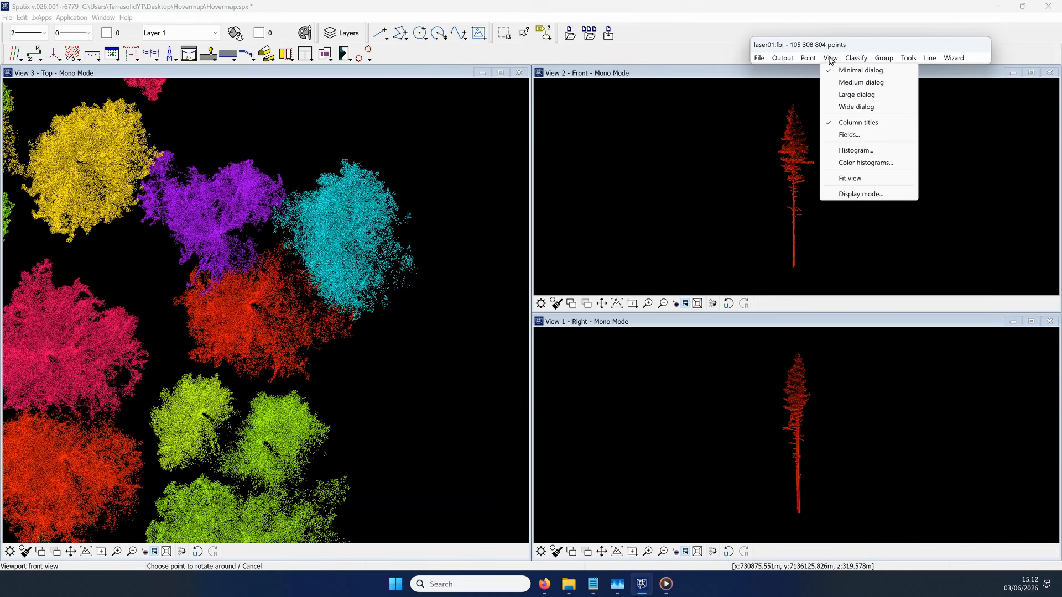
left_click(850, 82)
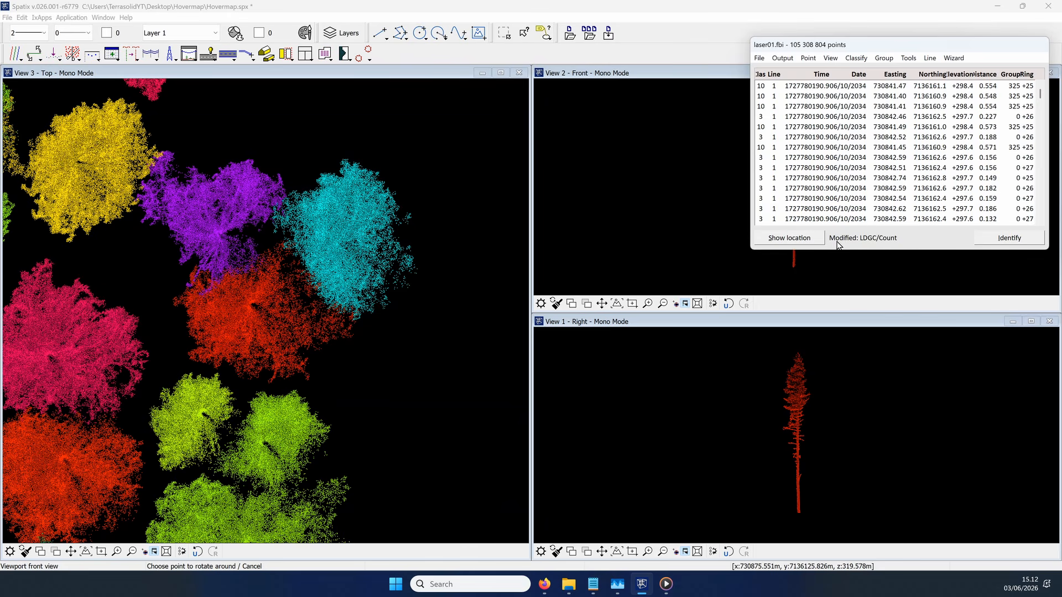
left_click(759, 59)
left_click(790, 170)
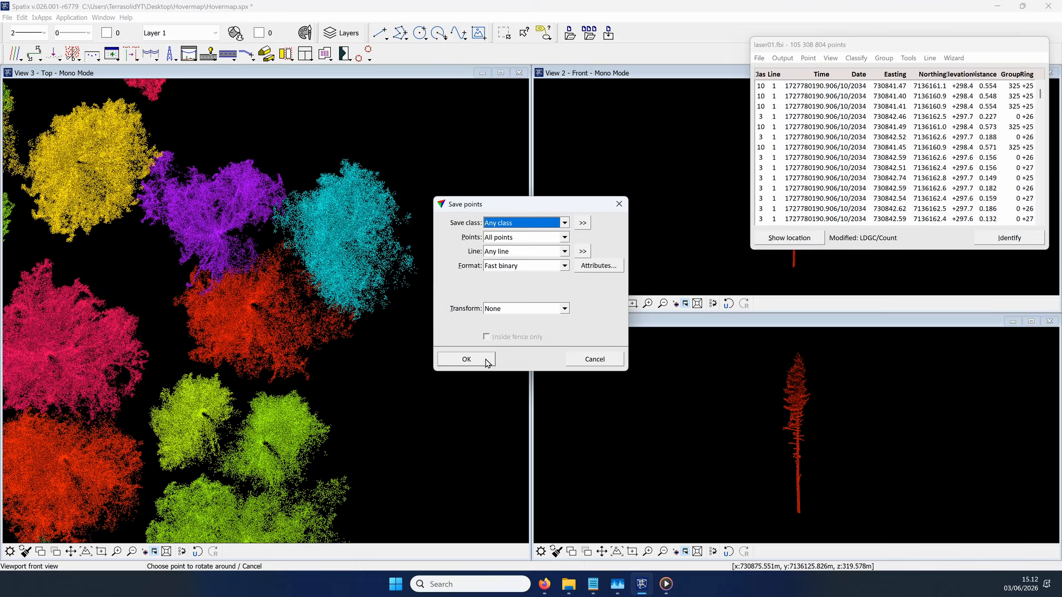
left_click(467, 359)
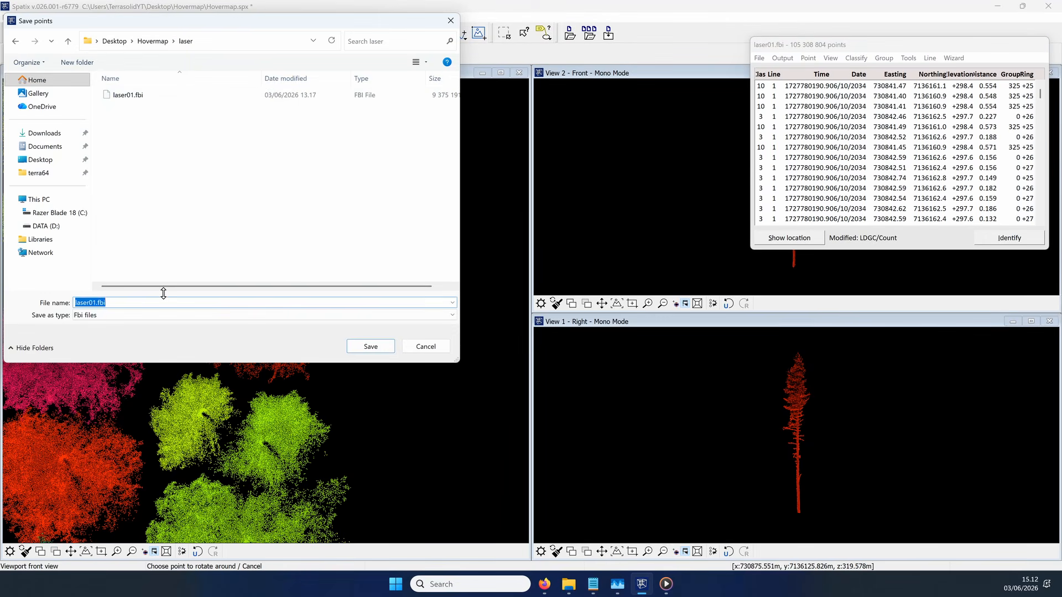
type("2")
key("Return")
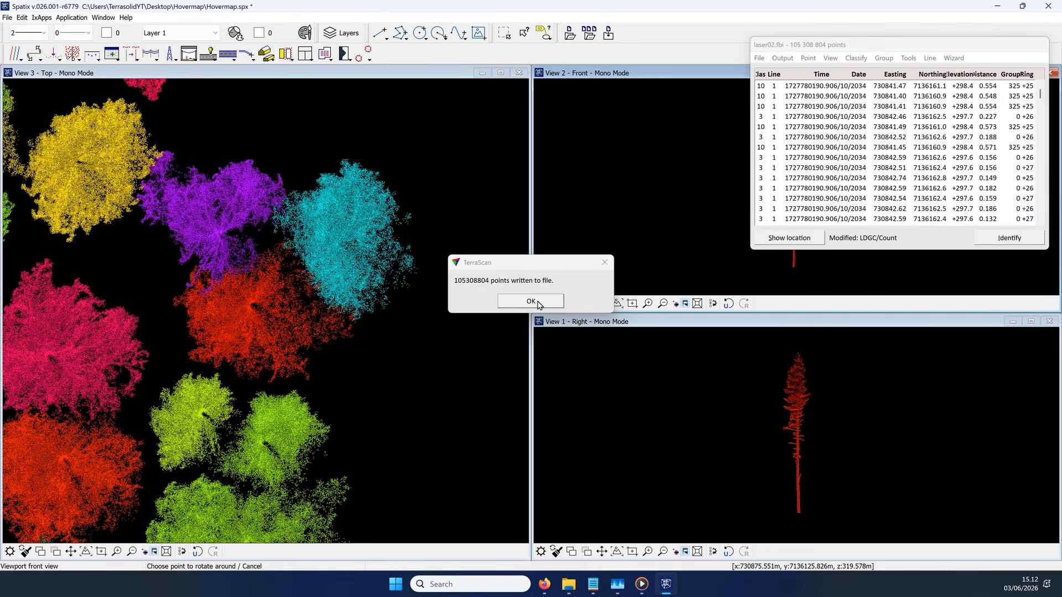
left_click(537, 301)
Step: Return the loaded points window to the minimal dialog and move it clear of View 2
left_click(828, 60)
left_click(837, 70)
left_click_drag(856, 43, 910, 29)
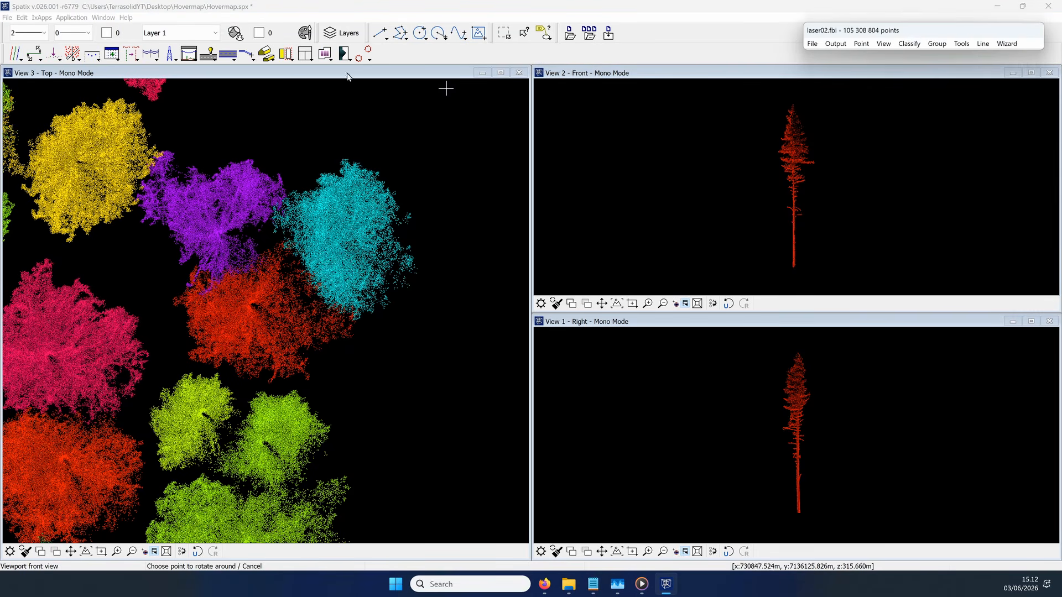
Step: Measure multiple trunk diameters for class 15 - Tree, from 1.300 m to 10.300 m height at 0.500 m intervals
left_click(365, 55)
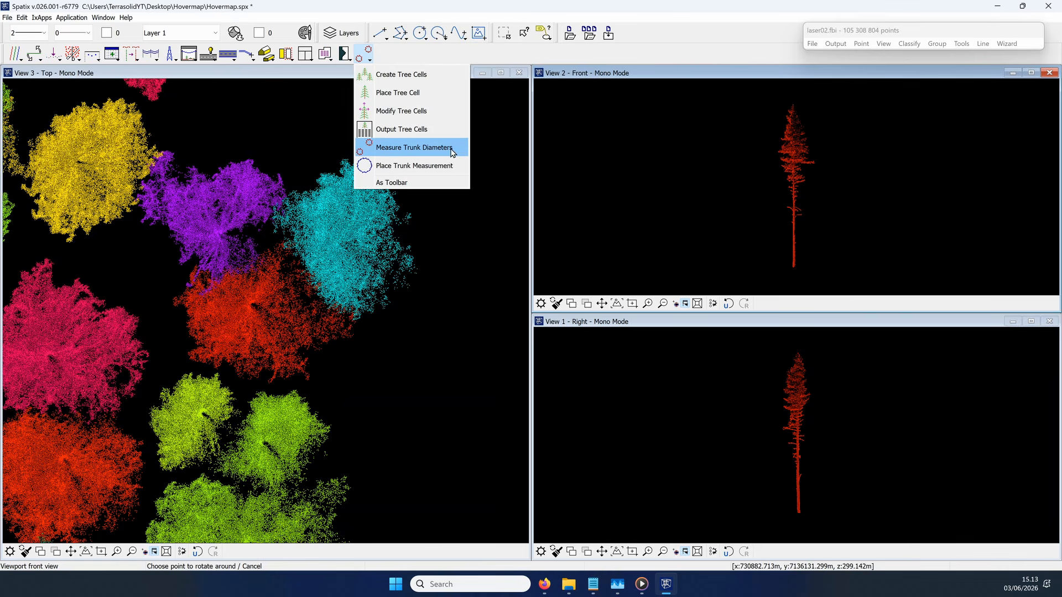
left_click(452, 148)
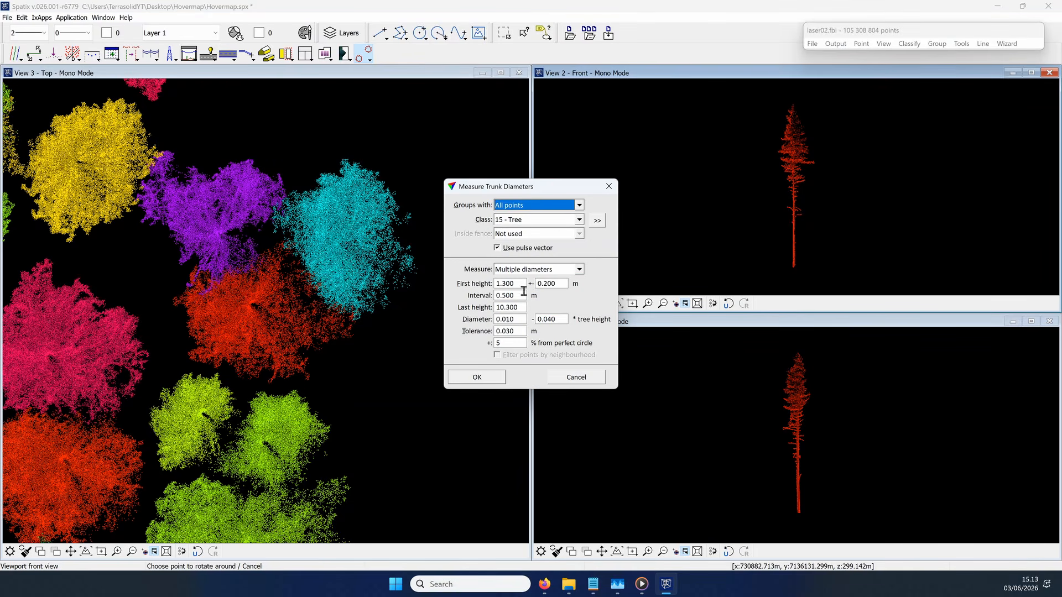
left_click(488, 378)
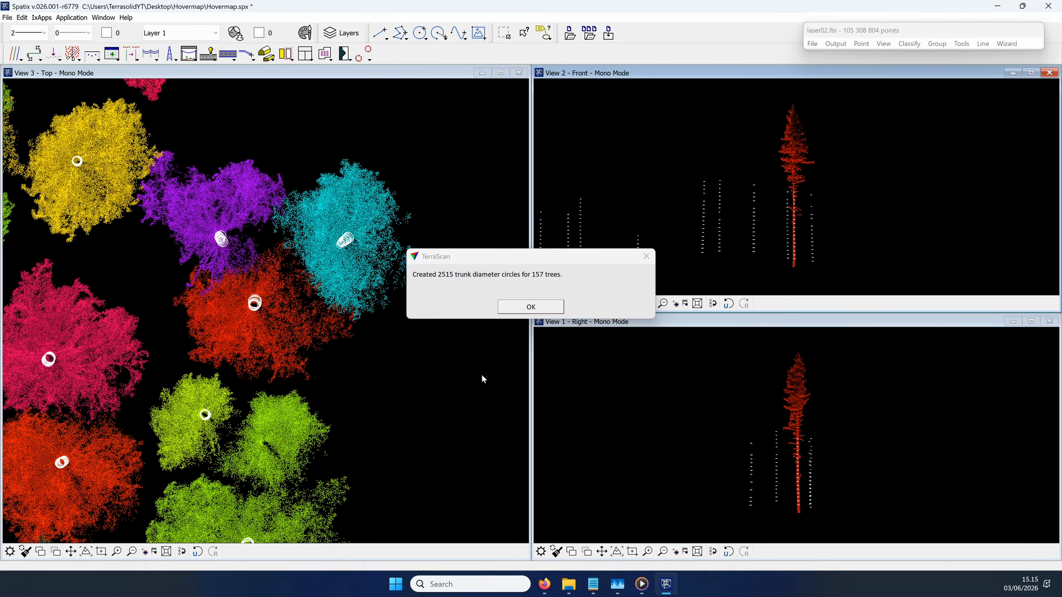
left_click(524, 306)
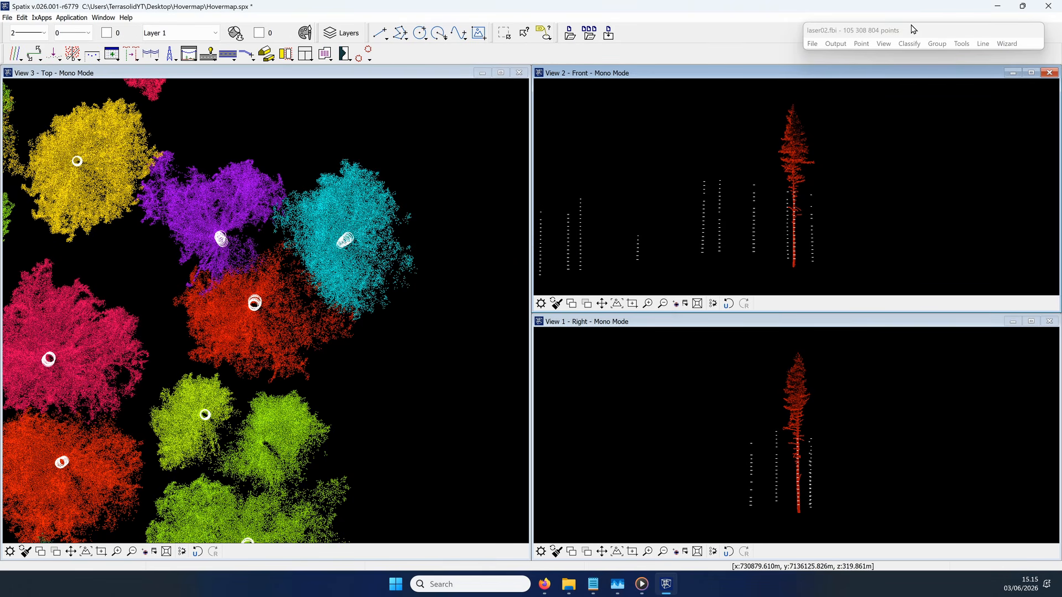
Step: Inspect the class 15 - Tree groups with View 2 as diameter view and a 0.100 m slice, and show the diameters list
left_click(937, 43)
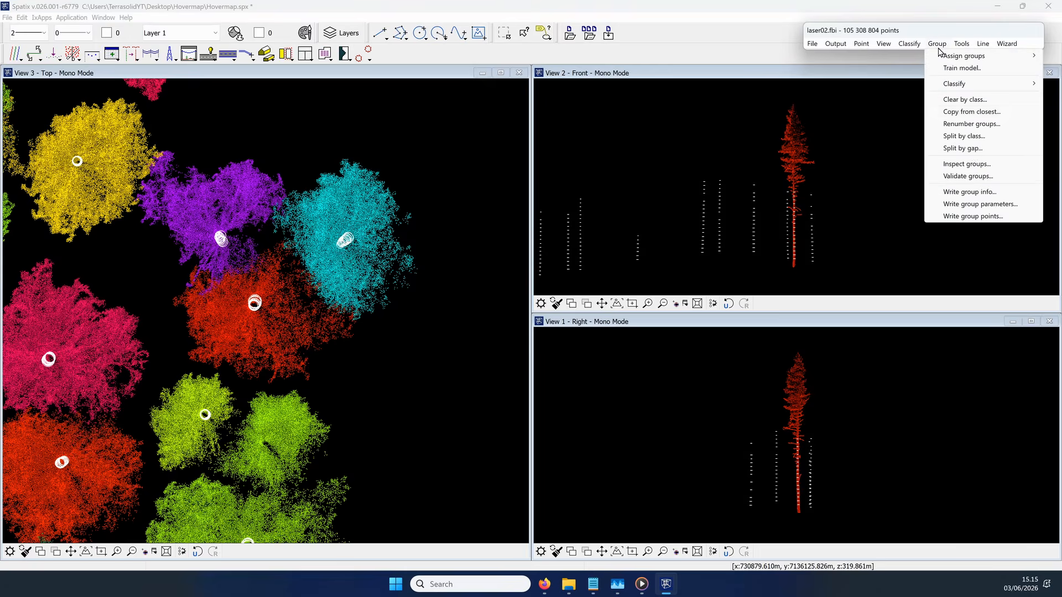
left_click(970, 165)
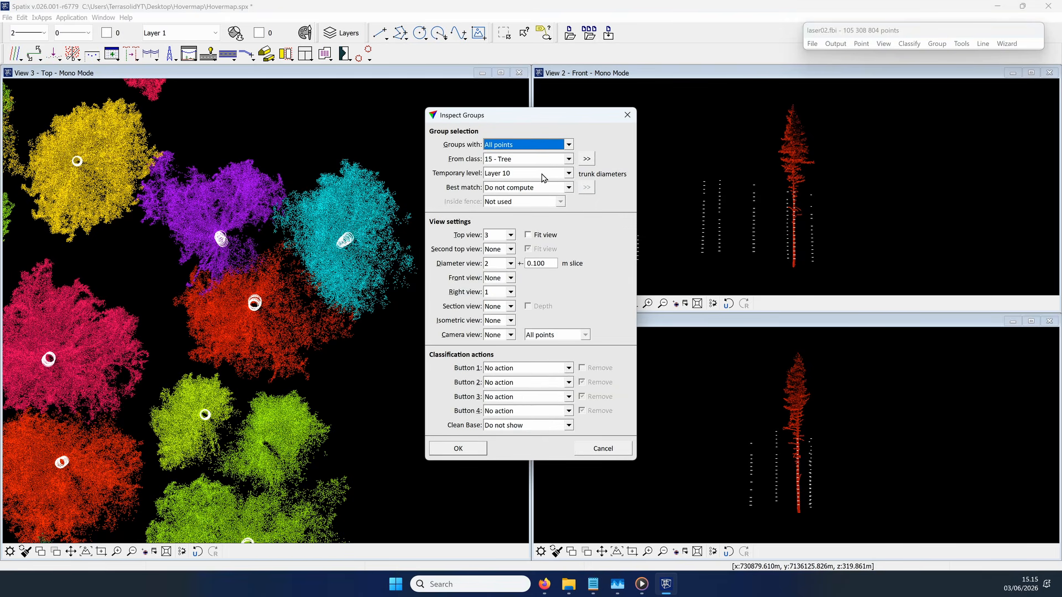
left_click(511, 264)
left_click(510, 264)
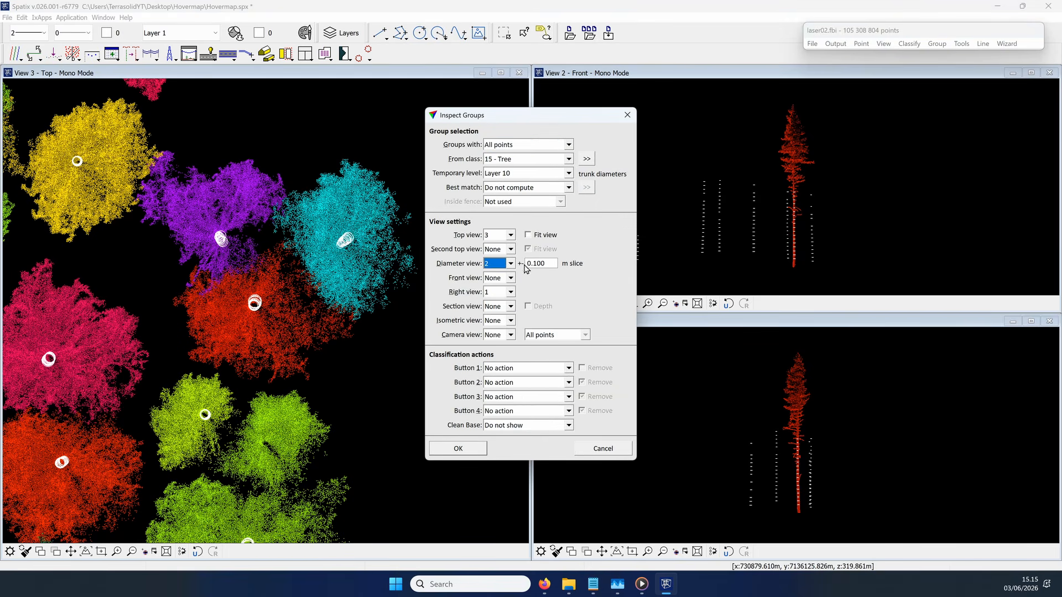
left_click(473, 451)
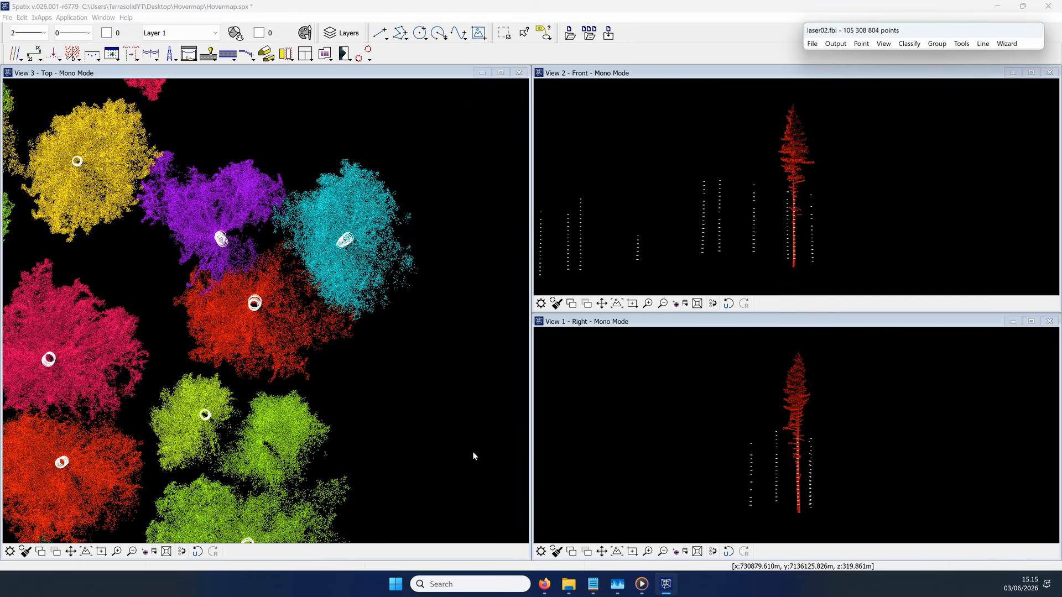
left_click(433, 105)
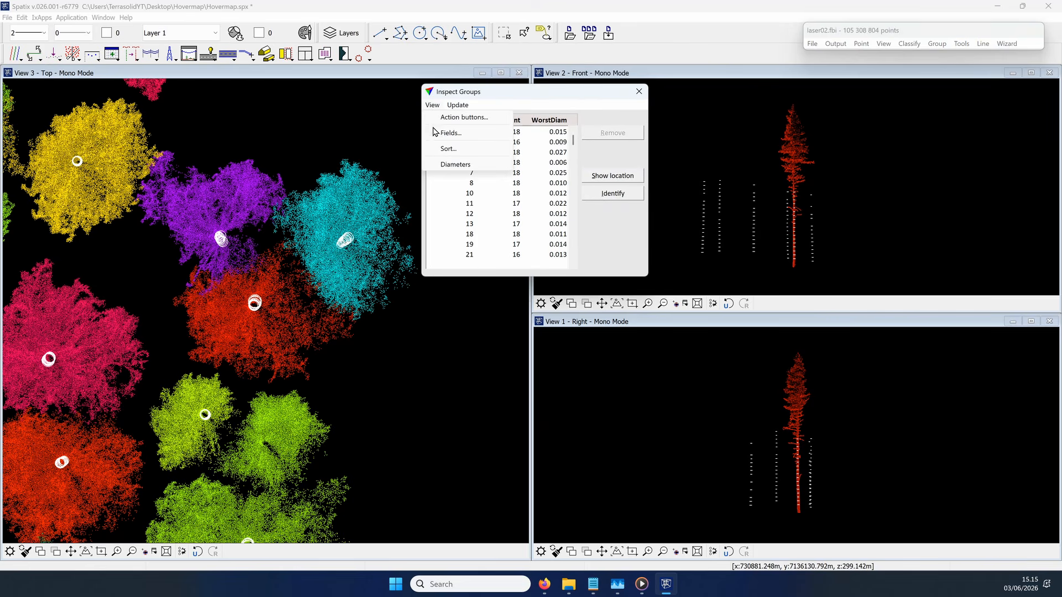
left_click(455, 164)
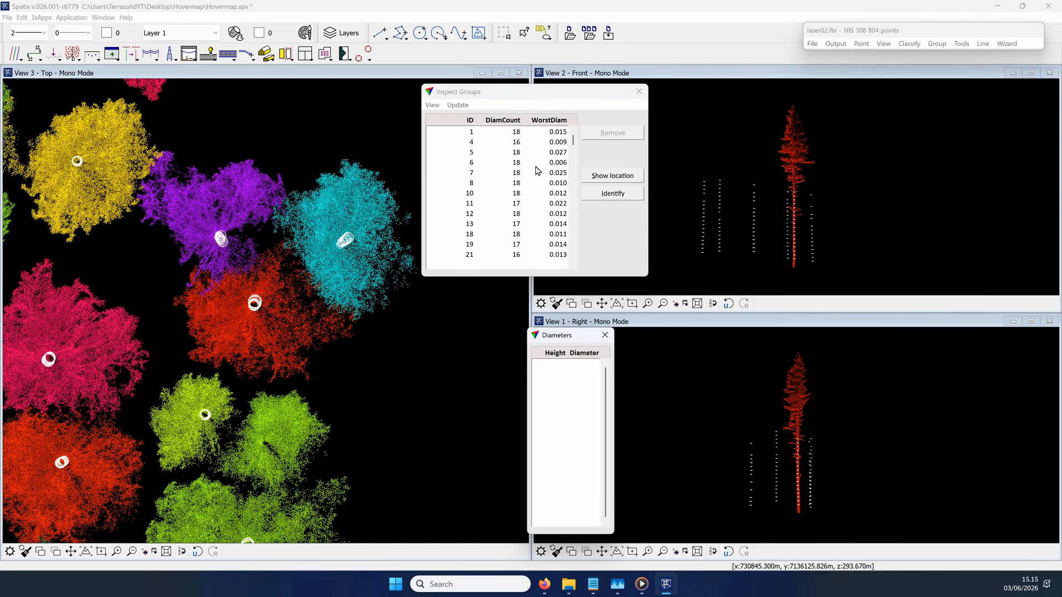
Step: Sort the inspected groups by diameter count and select group 224
left_click(433, 105)
left_click(443, 134)
left_click(533, 279)
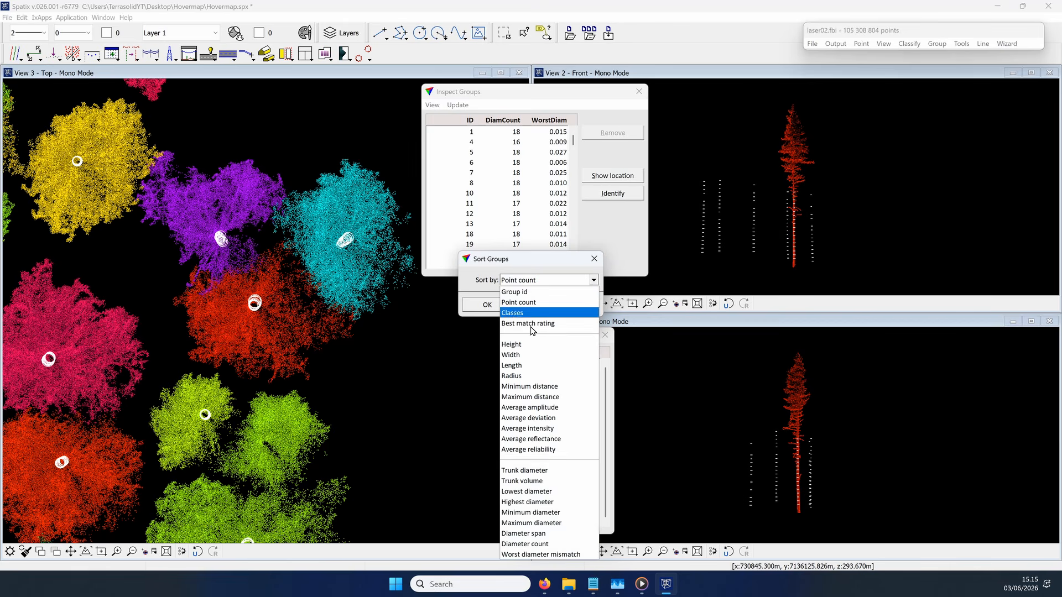
left_click(528, 542)
left_click(487, 304)
left_click(496, 133)
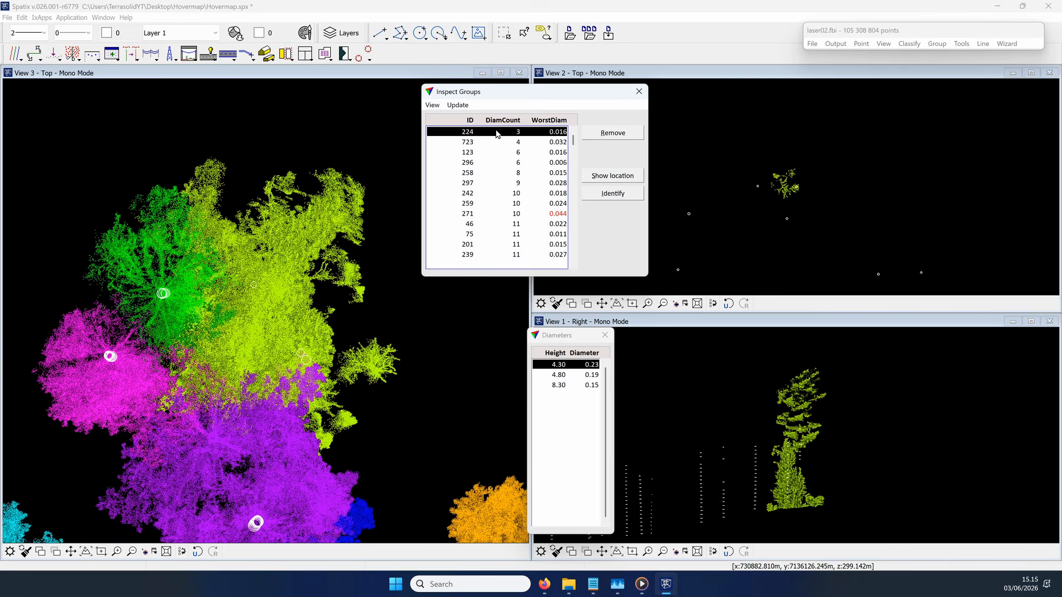
Step: Set the display mode of View 1 to show only the tree class points
left_click(884, 47)
left_click(897, 57)
left_click(913, 182)
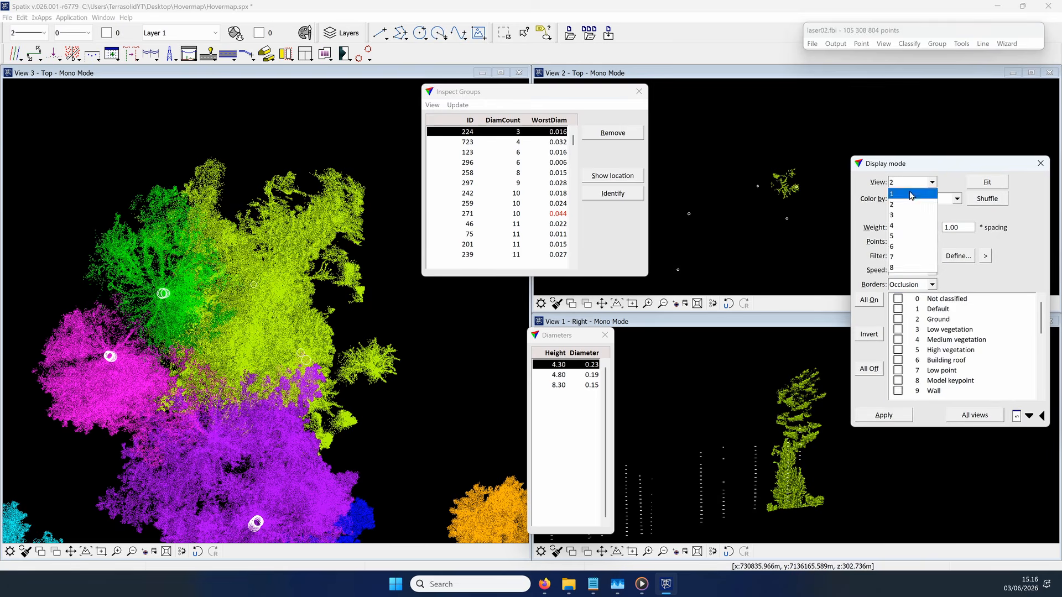
left_click(910, 195)
left_click(869, 369)
scroll(901, 367, "down", 6)
left_click(898, 391)
left_click(894, 413)
left_click(913, 182)
left_click(1041, 163)
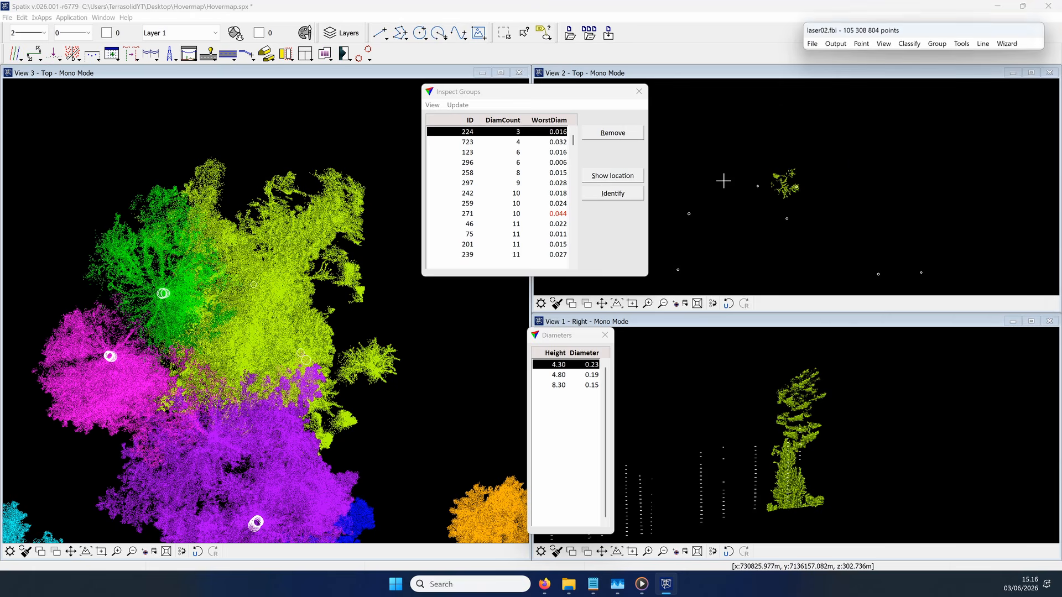
Step: Check group 224's diameters at the 8.30 m and 4.30 m heights in View 2
scroll(730, 172, "up", 5)
middle_click_drag(1029, 249, 837, 195)
left_click(559, 385)
left_click(559, 365)
Step: Rotate the View 1 section around group 224 in 10.00-degree steps, and remove the group from the inspection list
left_click(34, 54)
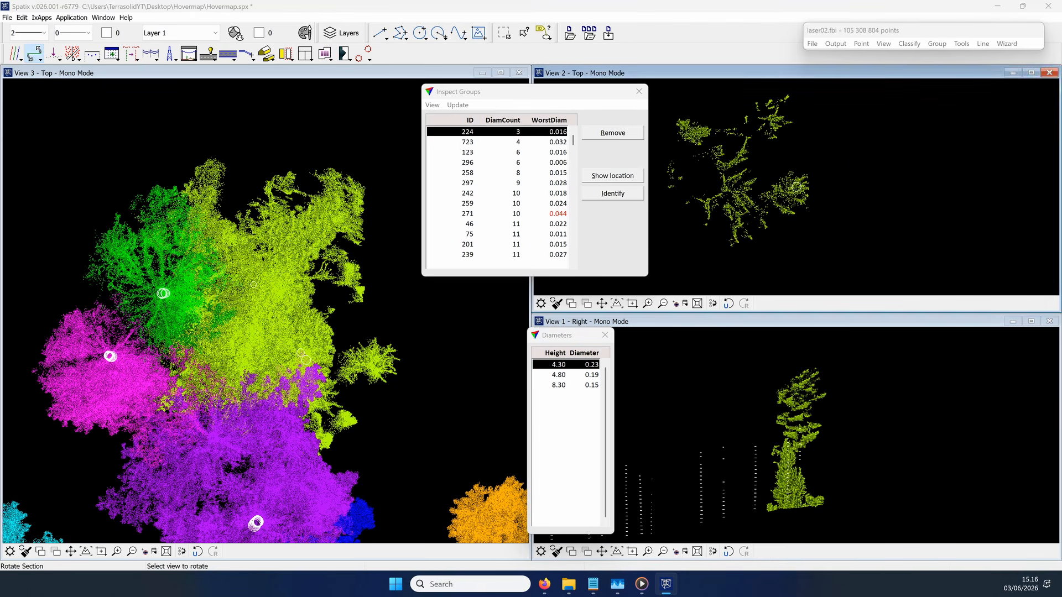
scroll(774, 470, "up", 4)
scroll(805, 430, "down", 4)
left_click(806, 430)
left_click(806, 430)
left_click(805, 429)
left_click(805, 430)
left_click(806, 430)
left_click(806, 430)
left_click(805, 430)
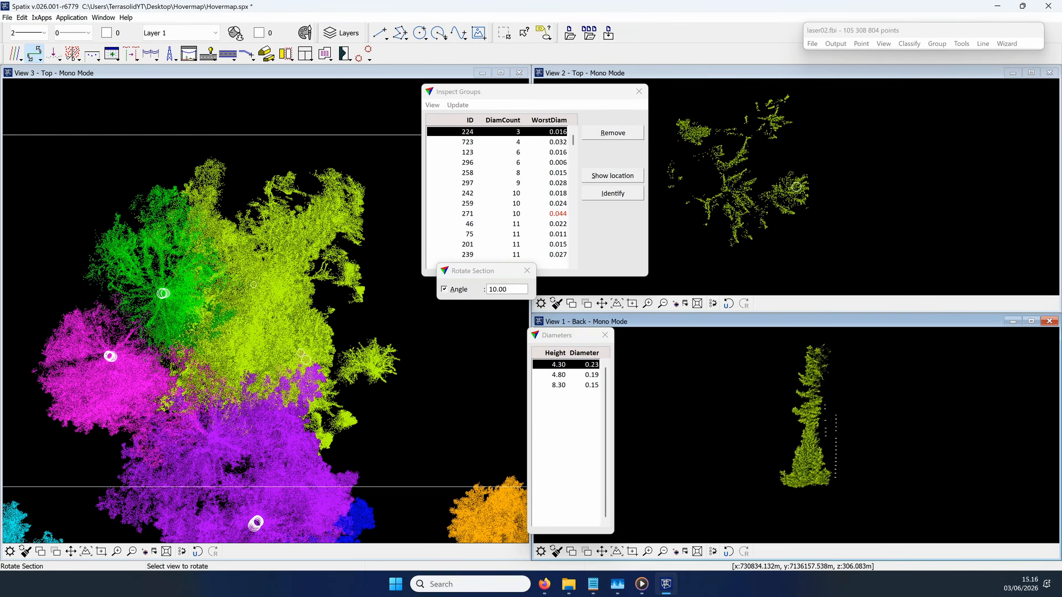
left_click(805, 430)
left_click(805, 430)
left_click(805, 430)
left_click(806, 430)
left_click(806, 430)
scroll(808, 445, "up", 4)
scroll(808, 446, "up", 2)
left_click(808, 446)
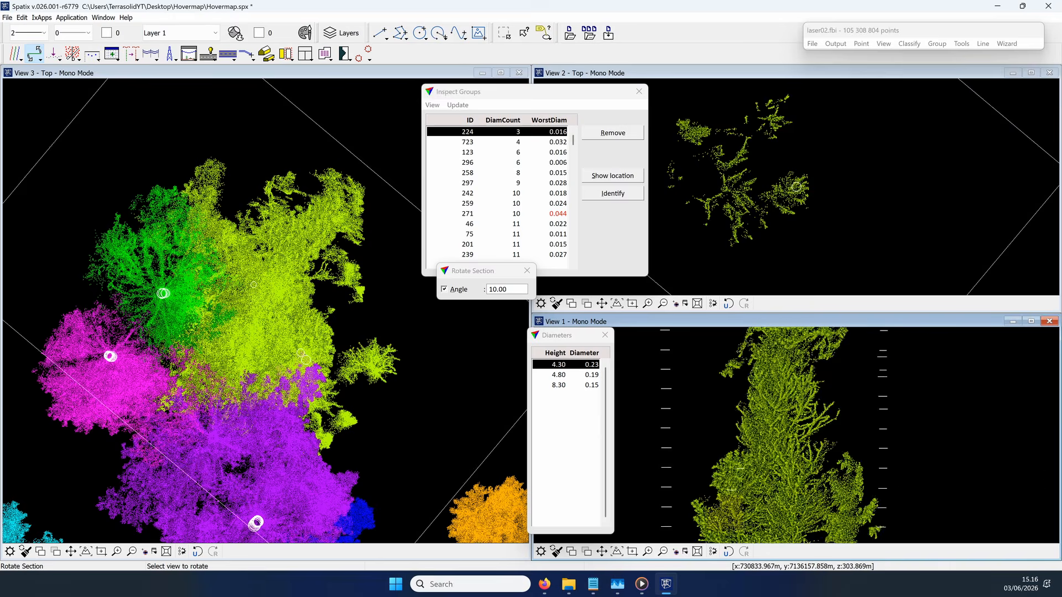
left_click(808, 446)
left_click(615, 135)
Step: Examine group 723 from rotated sections in View 1 and check its diameters at 3.30, 1.80 and 2.30 m
scroll(798, 460, "up", 4)
left_click(798, 460)
left_click(798, 460)
left_click(798, 460)
left_click(798, 460)
left_click(798, 460)
scroll(796, 188, "up", 4)
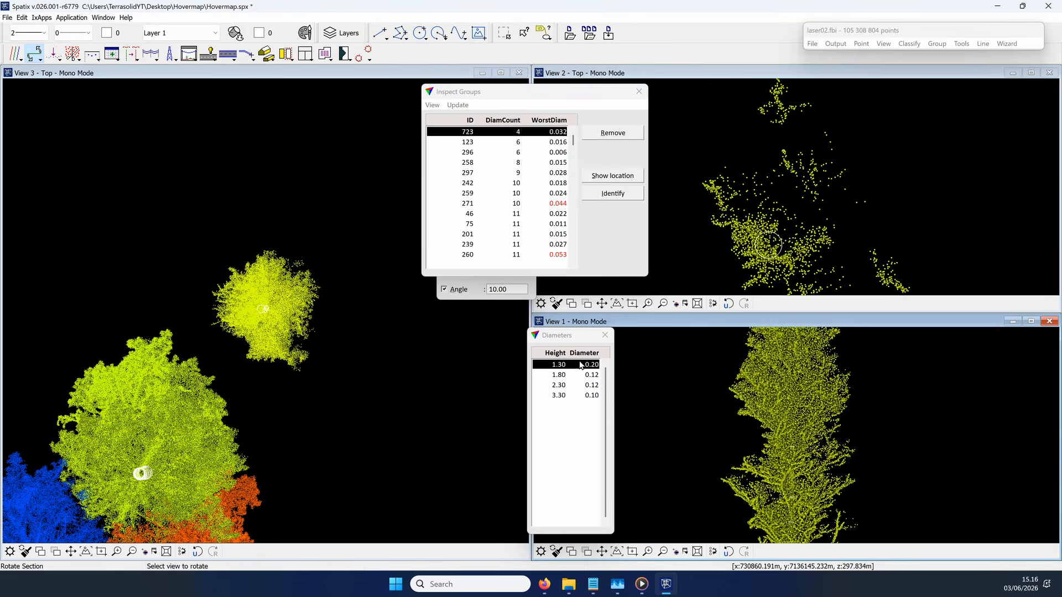
left_click(571, 395)
left_click(571, 374)
left_click(571, 384)
Step: Start from group 123's 6.80 m diameter and move the View 2 section down the trunk by almost full depth per step
left_click(514, 142)
left_click(569, 374)
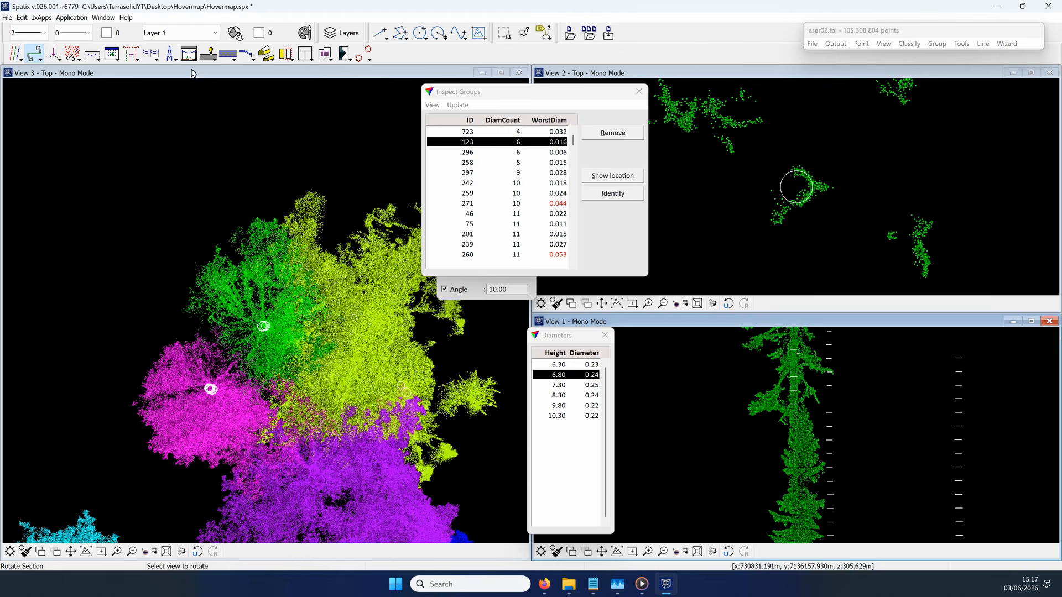
right_click(24, 52)
right_click(31, 52)
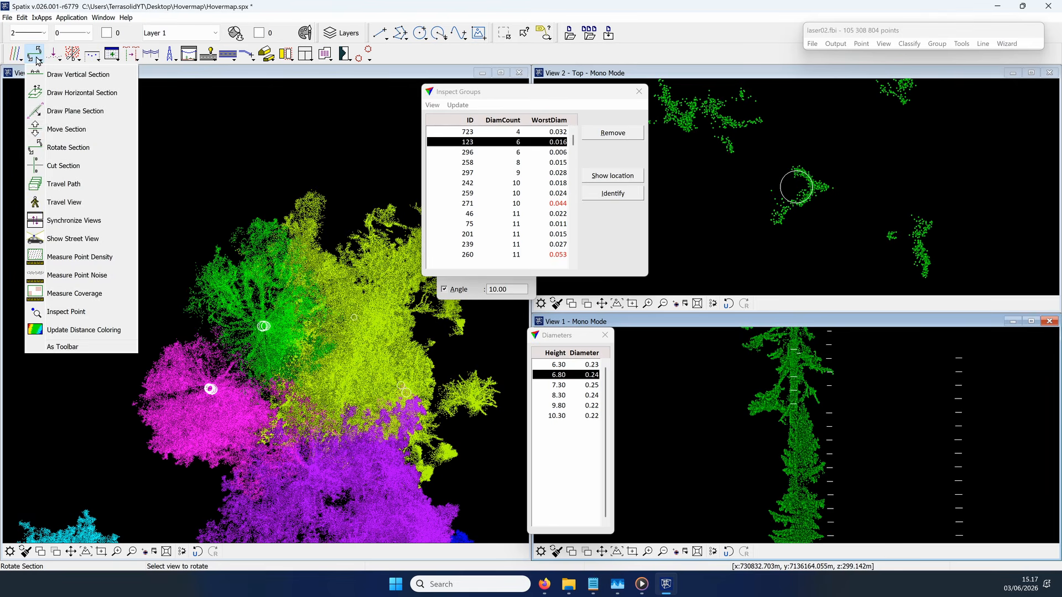
left_click(81, 130)
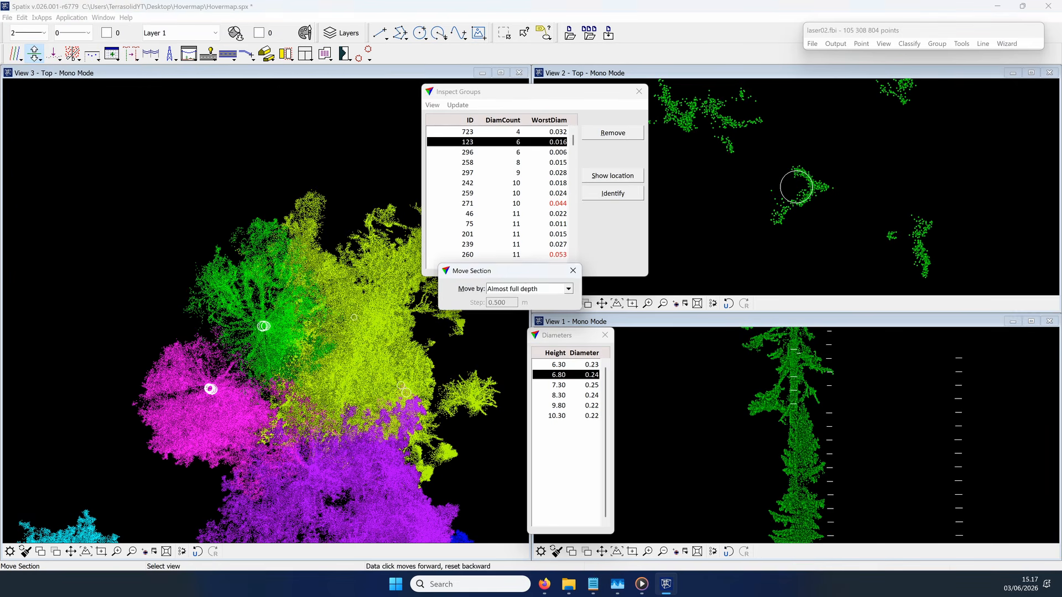
left_click(873, 223)
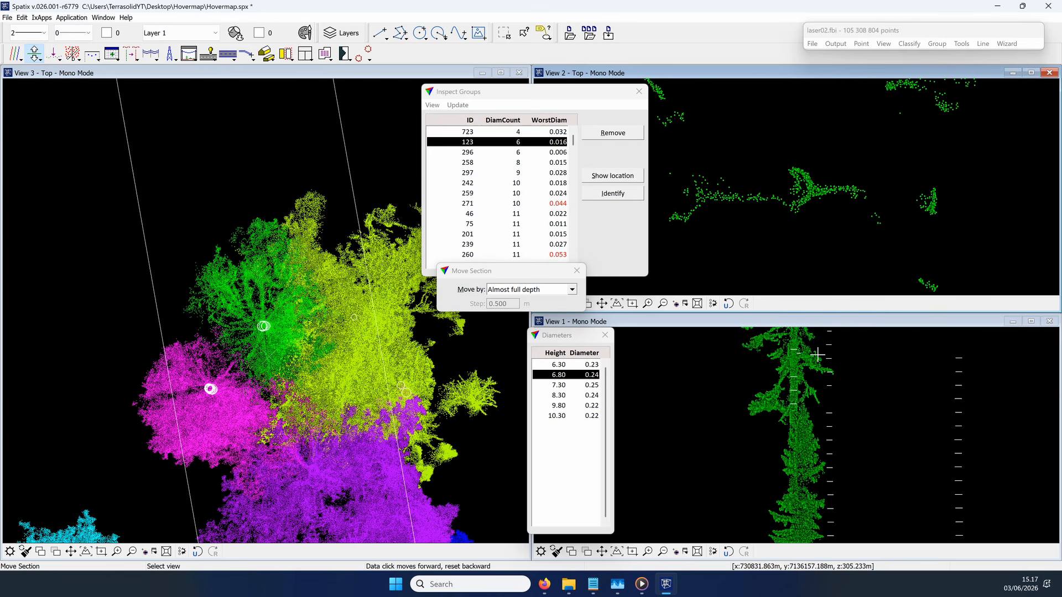
scroll(847, 359, "down", 1)
scroll(789, 453, "up", 1)
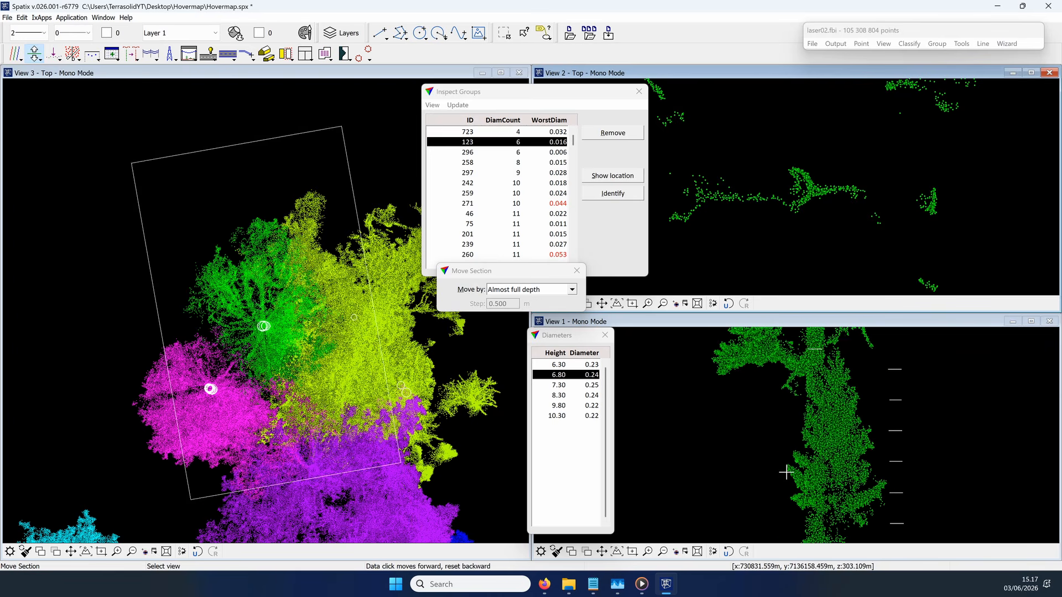
left_click(854, 226)
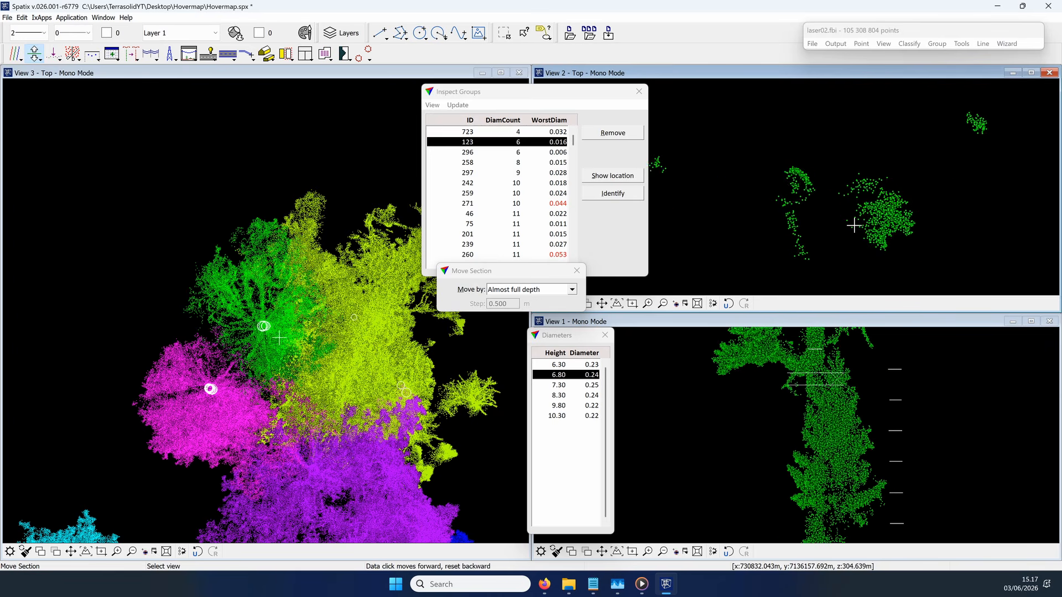
left_click(854, 226)
left_click(841, 216)
scroll(783, 189, "up", 1)
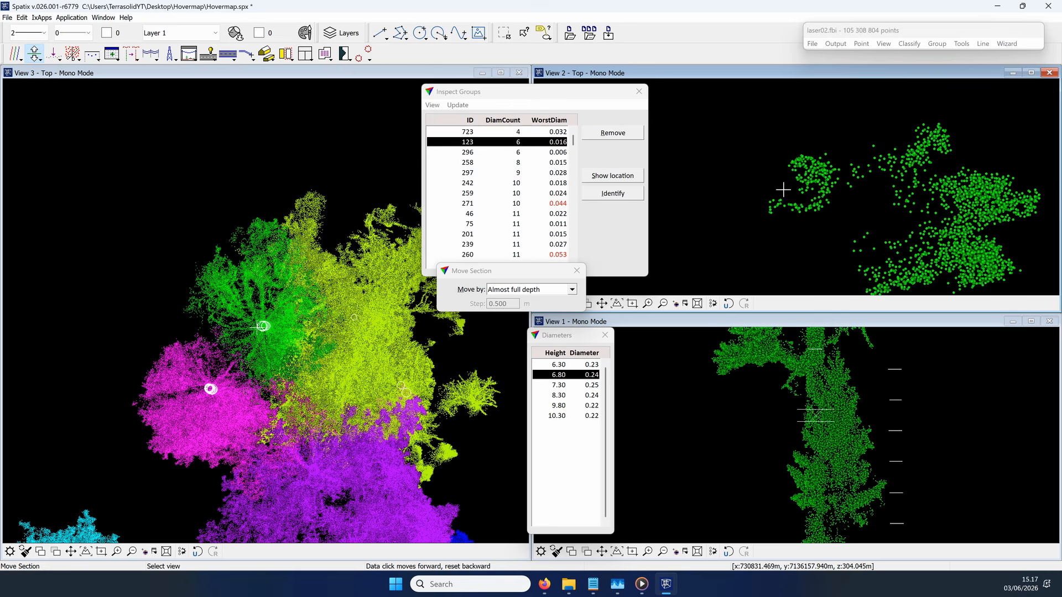
left_click(784, 189)
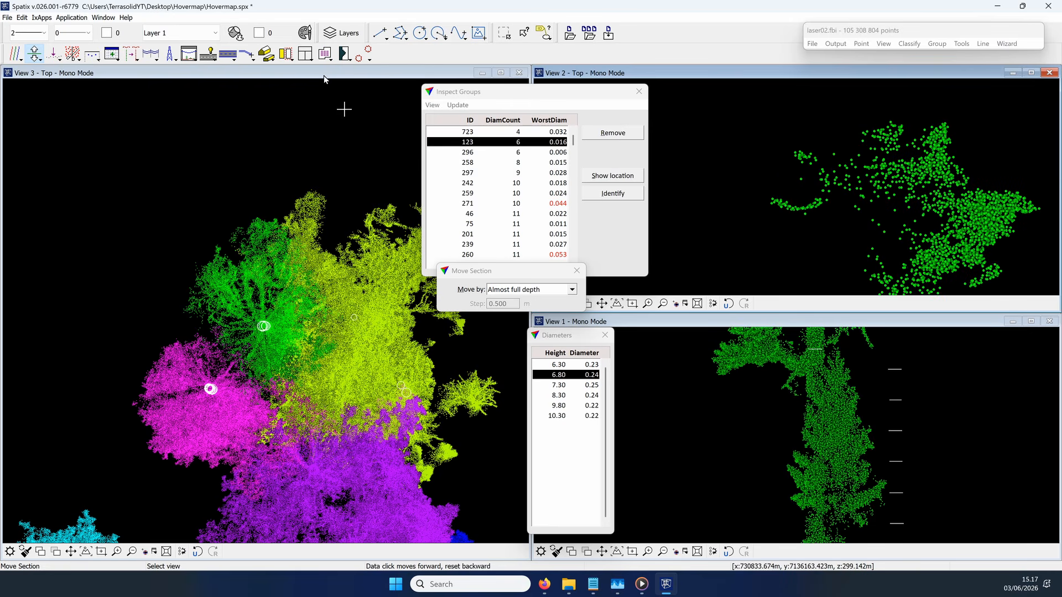
Step: Place a 0.280 m trunk measurement by center and diameter on group 123 at about 5.12 m height, using class 15 - Tree
left_click(365, 58)
left_click(392, 166)
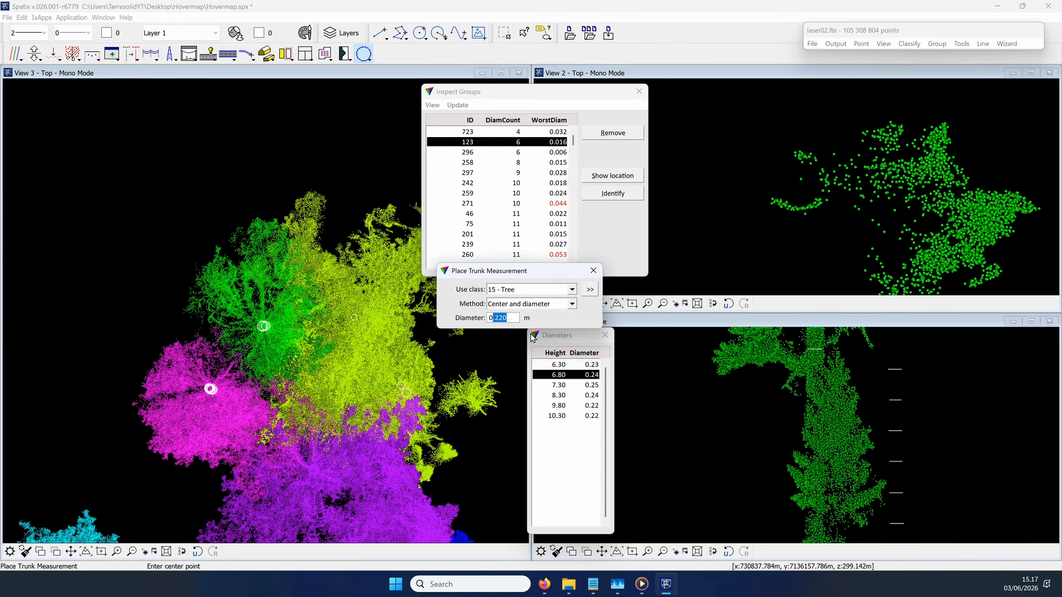
type("300")
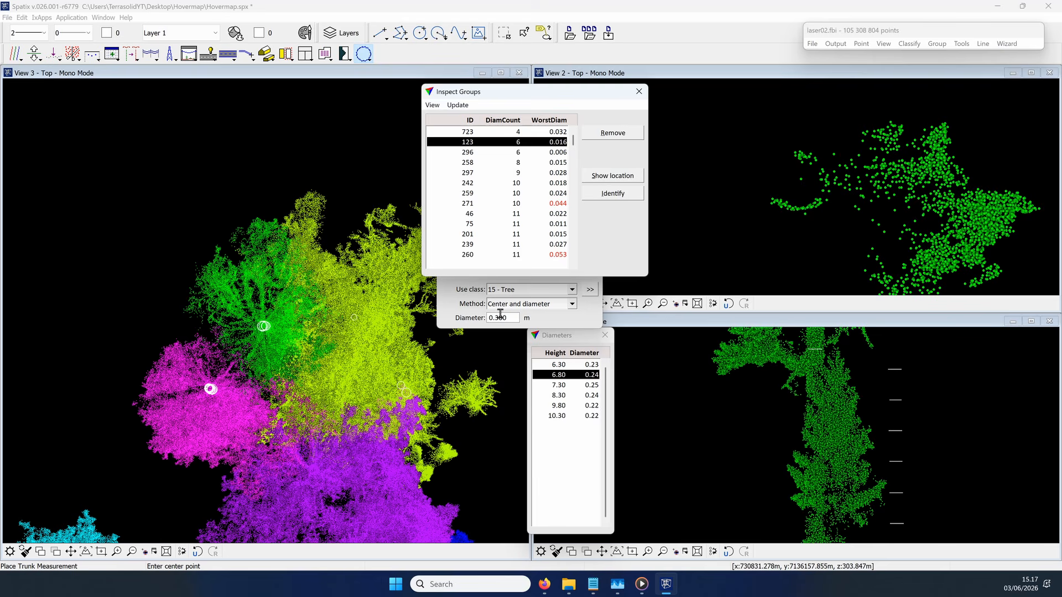
left_click_drag(495, 317, 554, 340)
type("280")
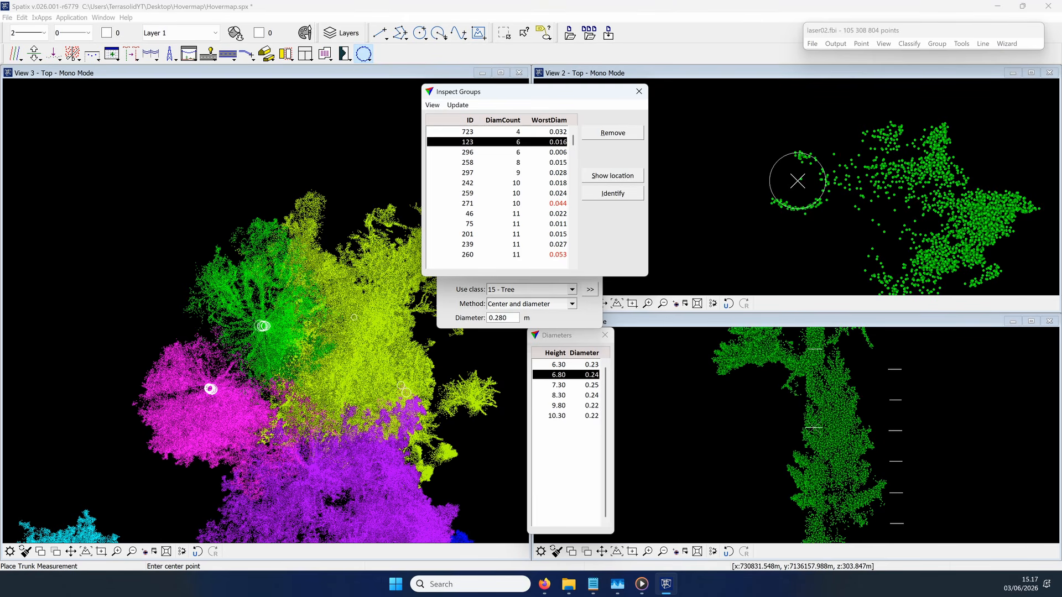
left_click(798, 180)
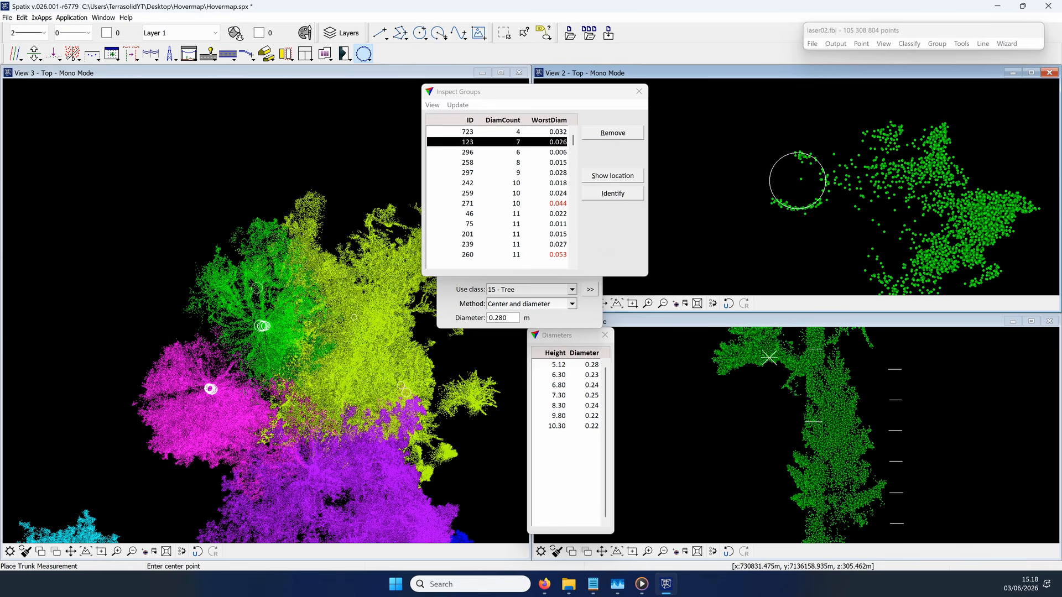
Step: Move the View 2 section further down group 123's trunk to a slice at about 2.9 m height
left_click(33, 57)
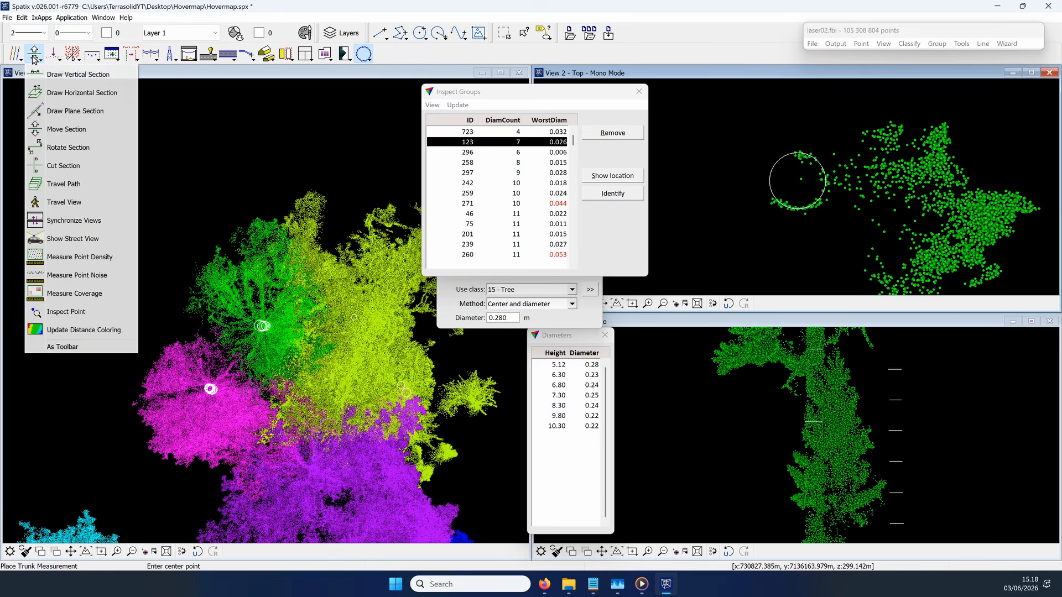
left_click(69, 129)
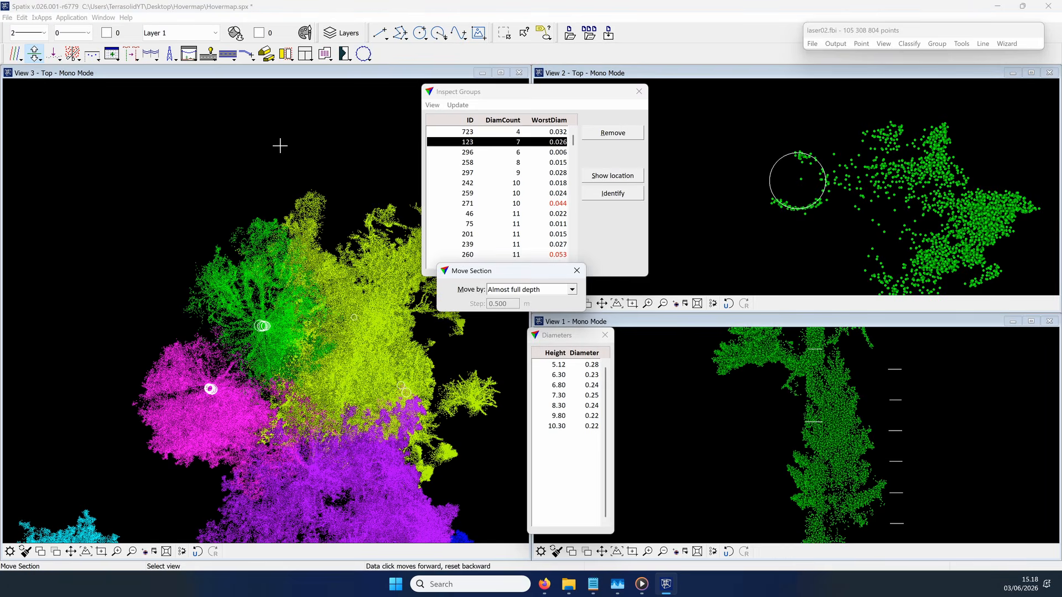
left_click(913, 188)
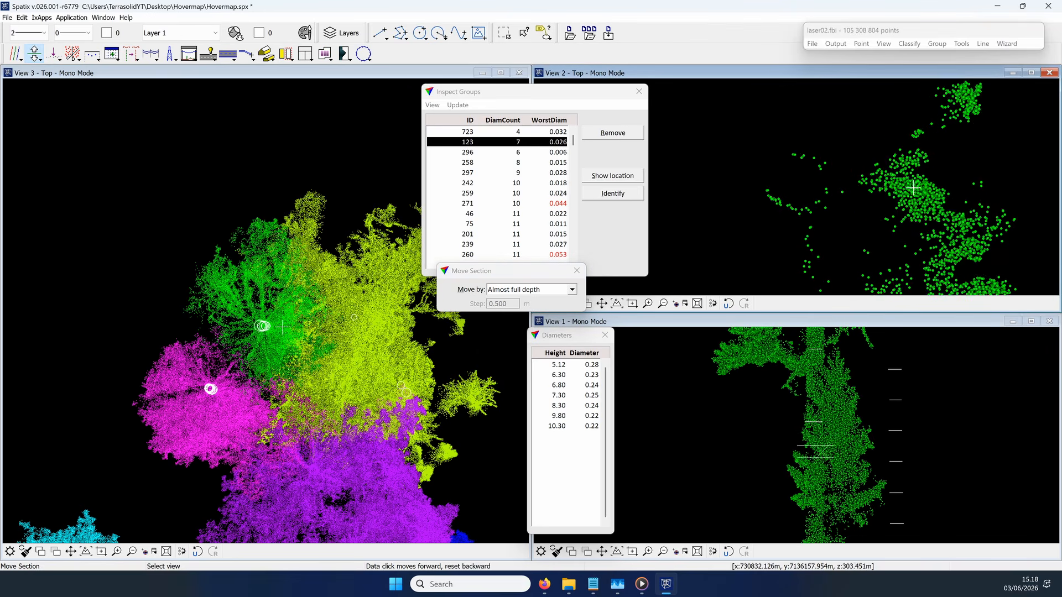
left_click(882, 391)
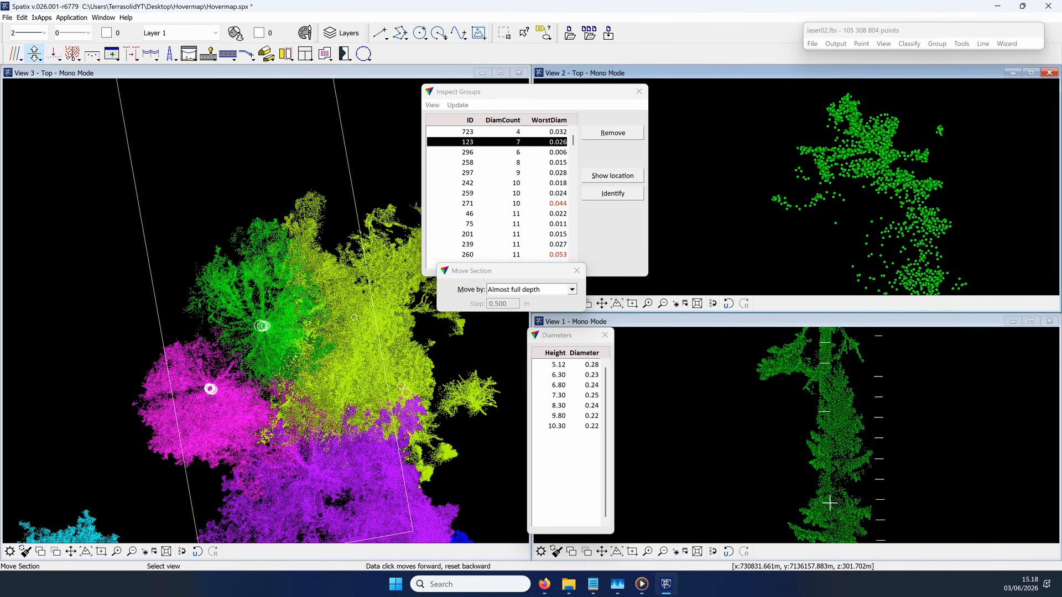
left_click(885, 182)
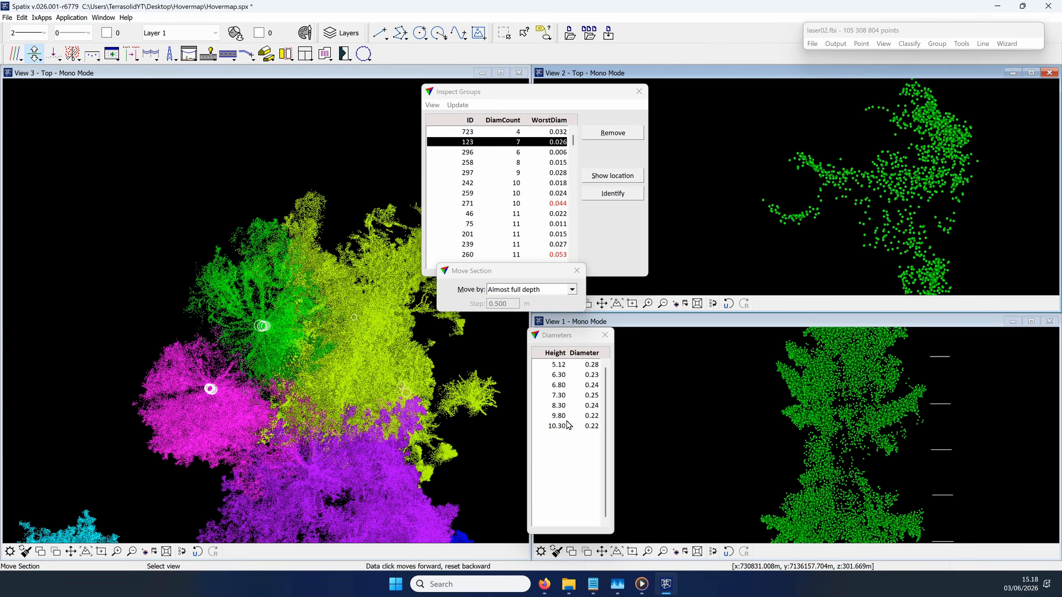
Step: Place a 0.310 m trunk measurement on group 123 at about 2.92 m height and a 0.320 m one lower on the trunk
left_click(362, 54)
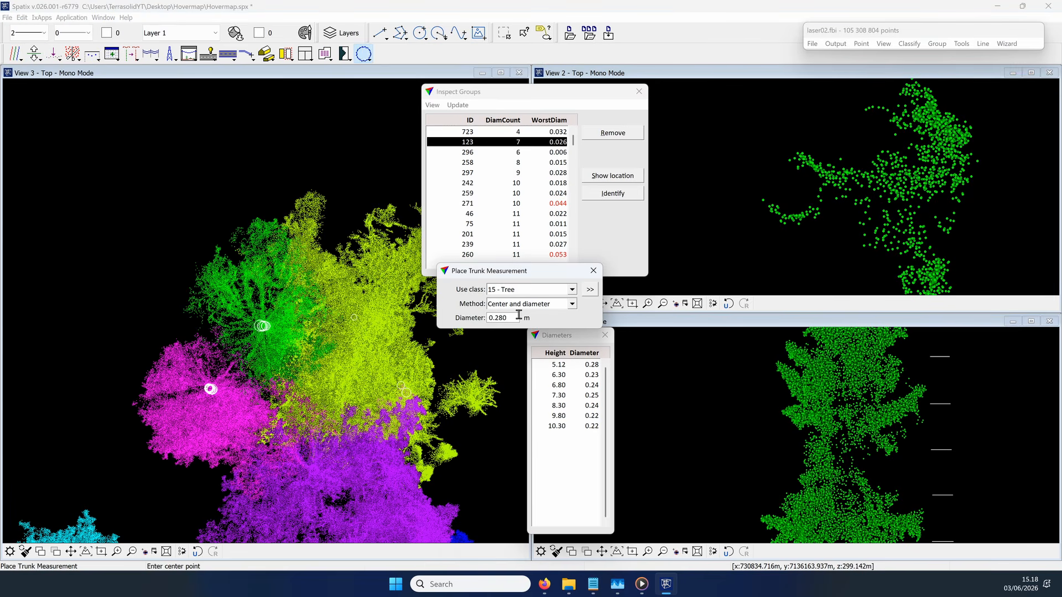
left_click(573, 248)
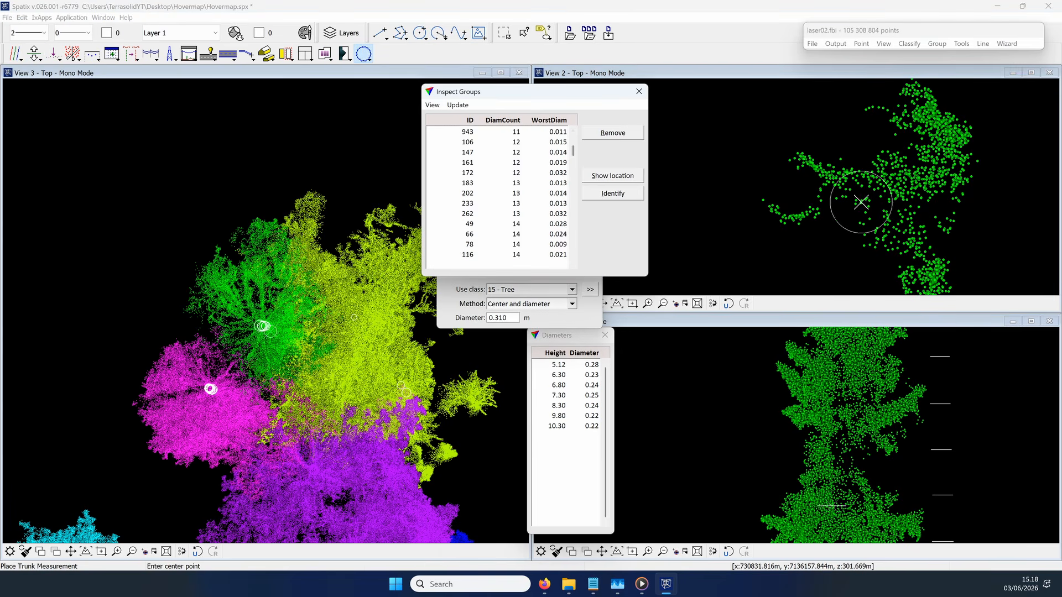
scroll(526, 221, "up", 5)
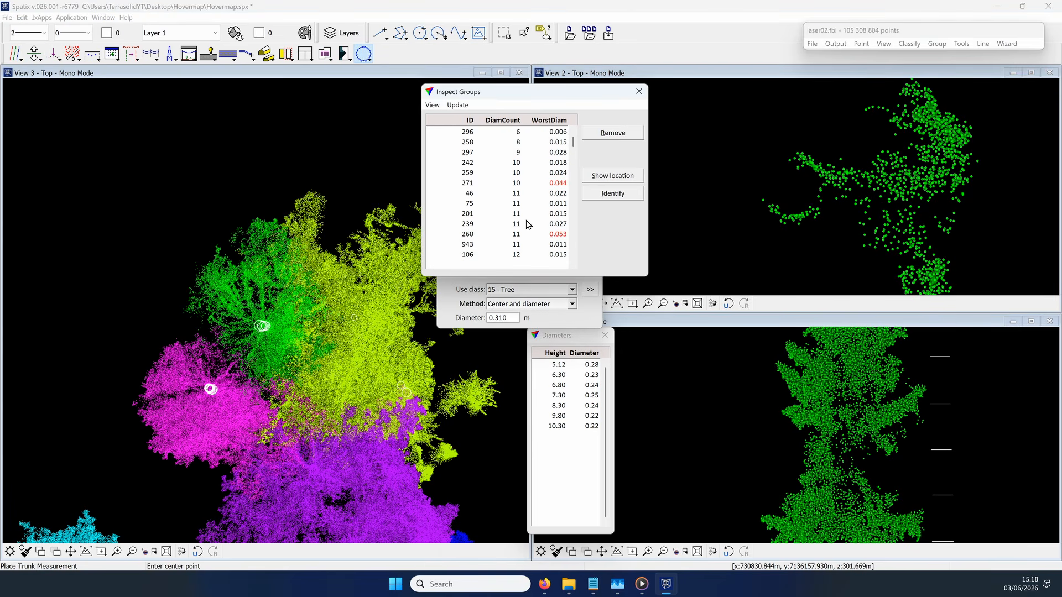
left_click(786, 186)
left_click(846, 211)
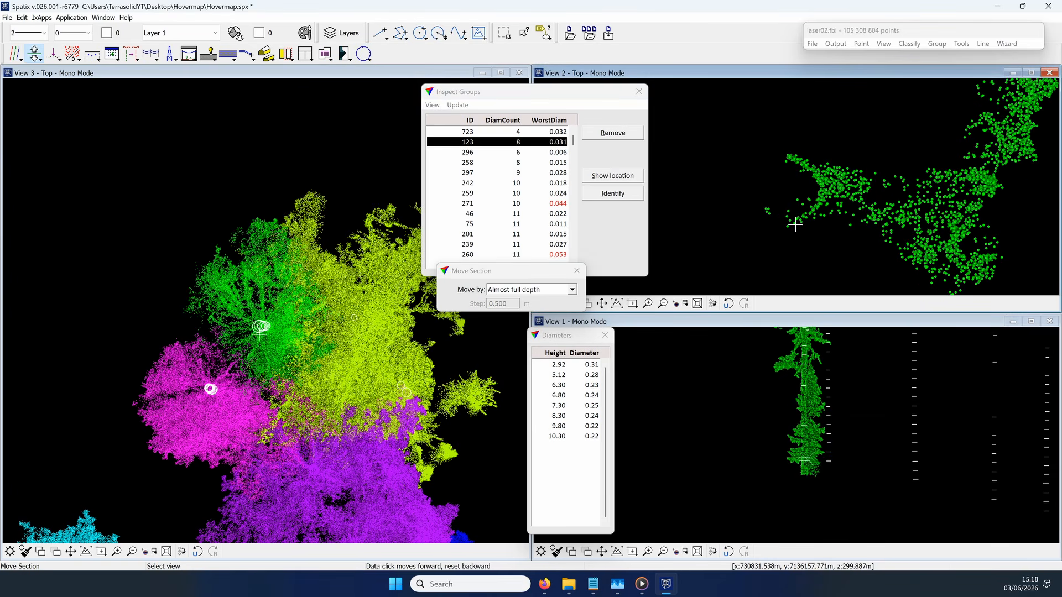
left_click(789, 191)
Step: Check individual diameters of groups 296, 297, 271 and 260 against the trunk points in View 2
left_click(518, 154)
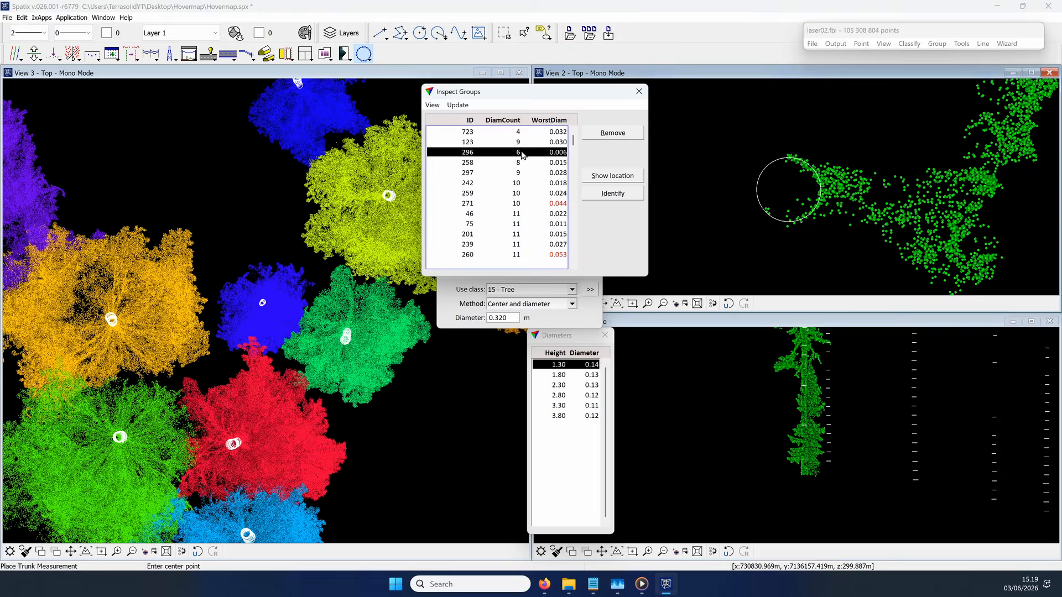
left_click(575, 395)
key("Down")
key("Down")
left_click(522, 175)
left_click(522, 203)
left_click(603, 394)
key("Down")
left_click(520, 254)
left_click(603, 416)
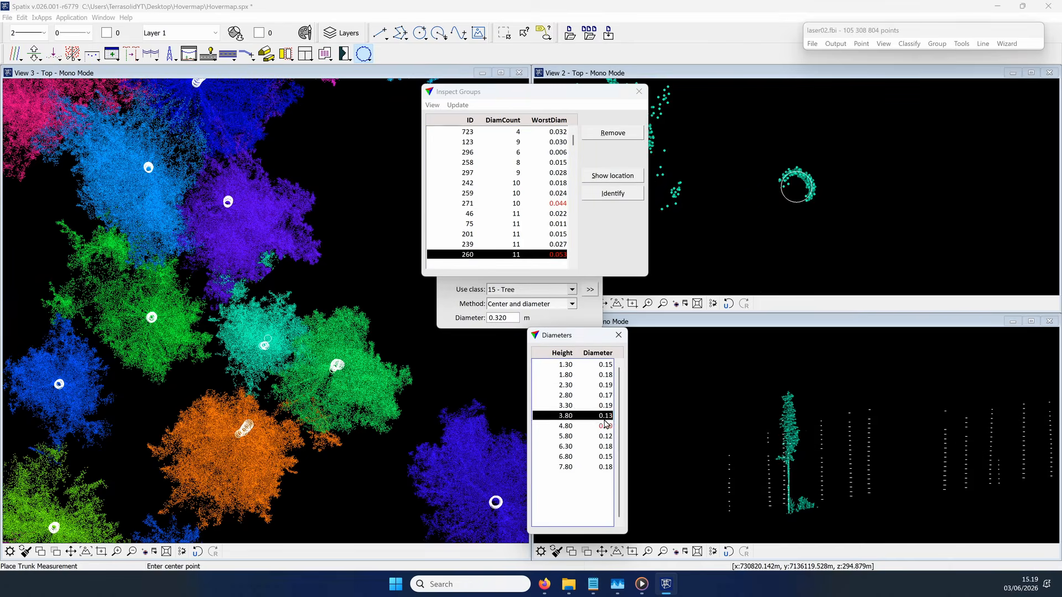
left_click(603, 426)
Step: Place a 0.240 m trunk measurement on group 182 at about 3.77 m height, beside the deviating 3.80 m diameter
scroll(520, 221, "down", 10)
left_click(520, 183)
left_click(602, 416)
left_click(502, 318)
key("BackSpace")
key("BackSpace")
type("24")
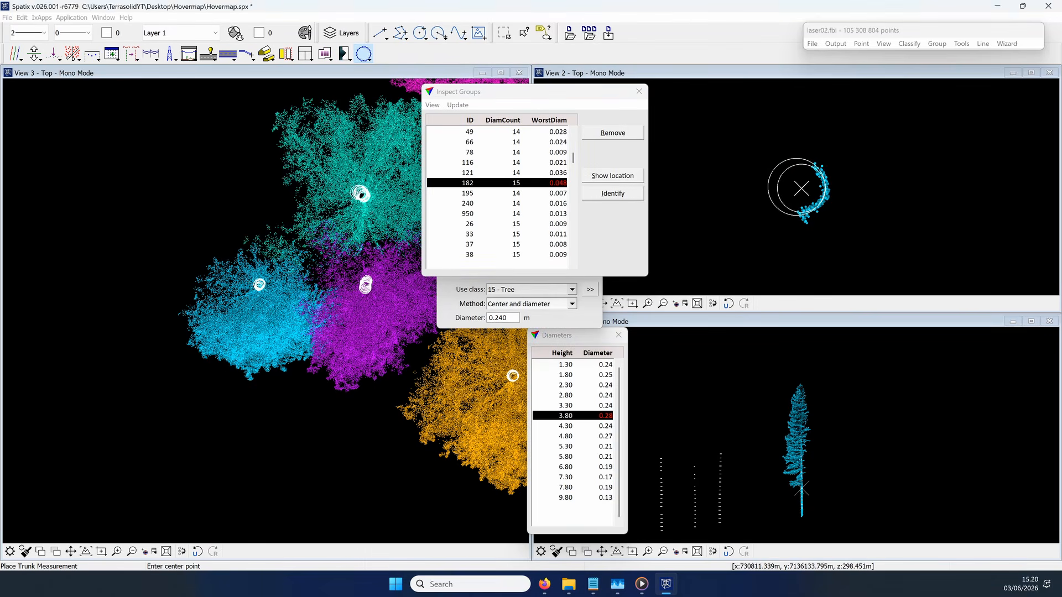
left_click(801, 189)
Step: Delete the deviating 3.80 m and 4.80 m height diameters of group 182 and check the neighbouring ones
left_click(597, 427)
key("Delete")
left_click(768, 193)
left_click(711, 216)
left_click(601, 437)
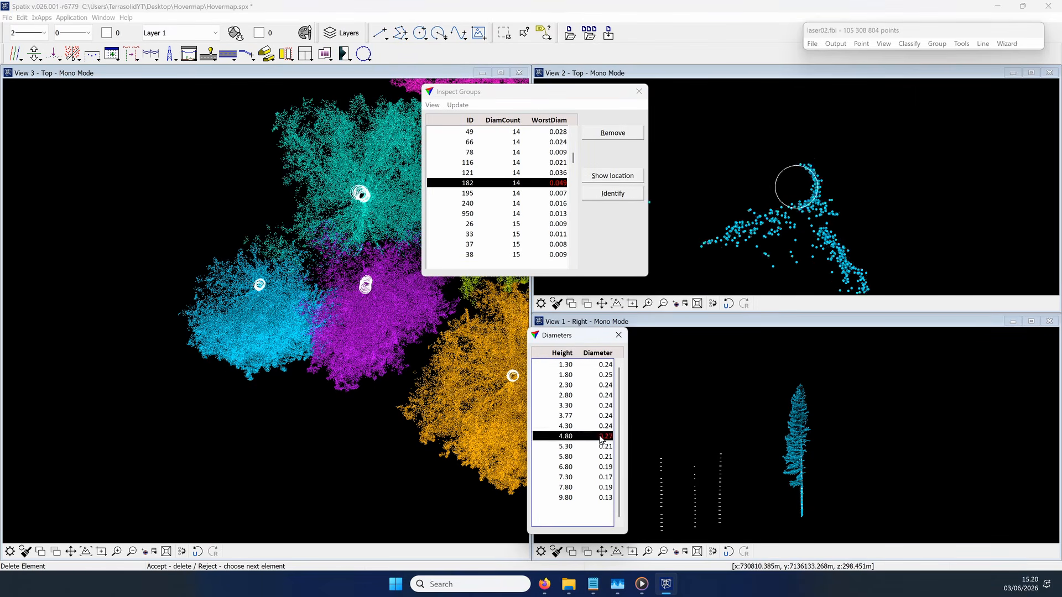
left_click(779, 202)
left_click(592, 447)
left_click(586, 457)
Step: Delete two deviating diameters of group 264, including the one at 4.30 m height
scroll(553, 190, "down", 7)
left_click(554, 184)
left_click(603, 416)
left_click(781, 207)
left_click(601, 407)
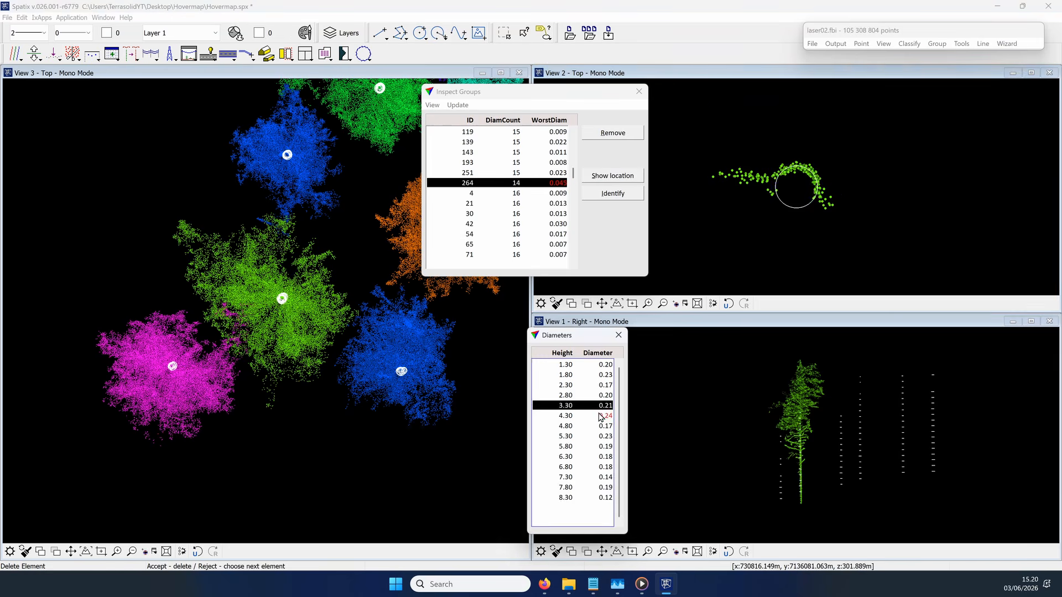
left_click(600, 415)
left_click(780, 205)
Step: Examine group 264's trunk points around the 5.30 m height diameter by moving the section
scroll(801, 464, "up", 5)
left_click(34, 54)
left_click(802, 194)
scroll(824, 406, "down", 2)
left_click(586, 425)
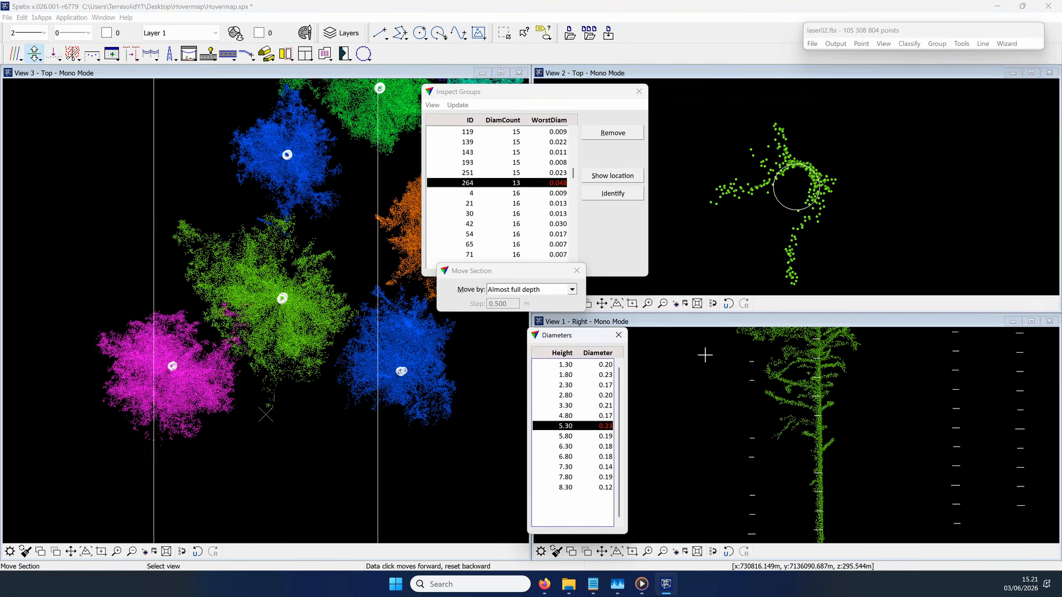
left_click(797, 188)
left_click(377, 349)
Step: Delete the deviating 5.30 m height trunk diameter of group 264
left_click(547, 183)
left_click(591, 426)
key("Delete")
left_click(267, 421)
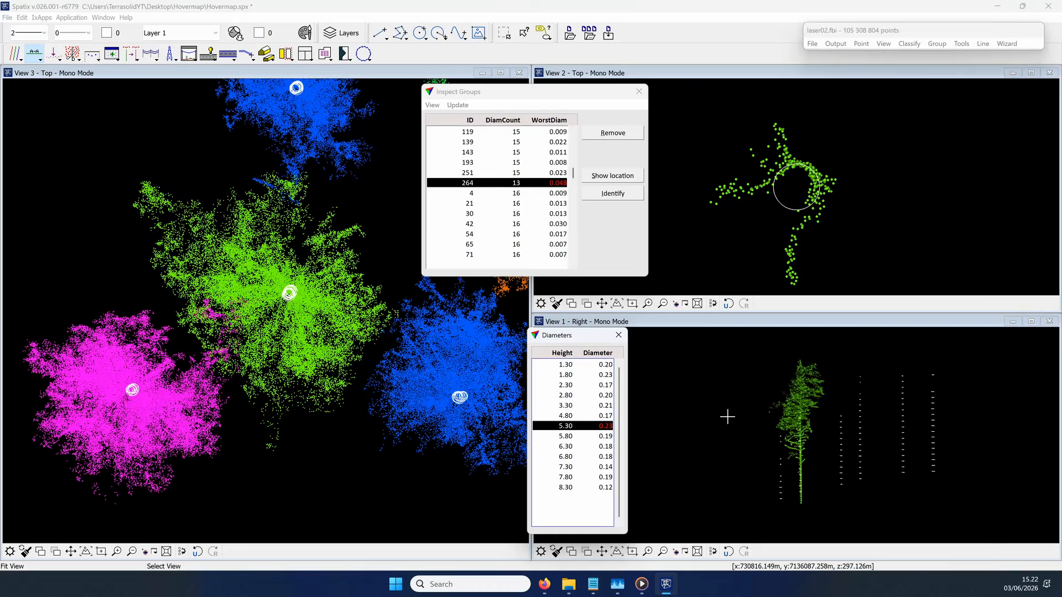
left_click(782, 210)
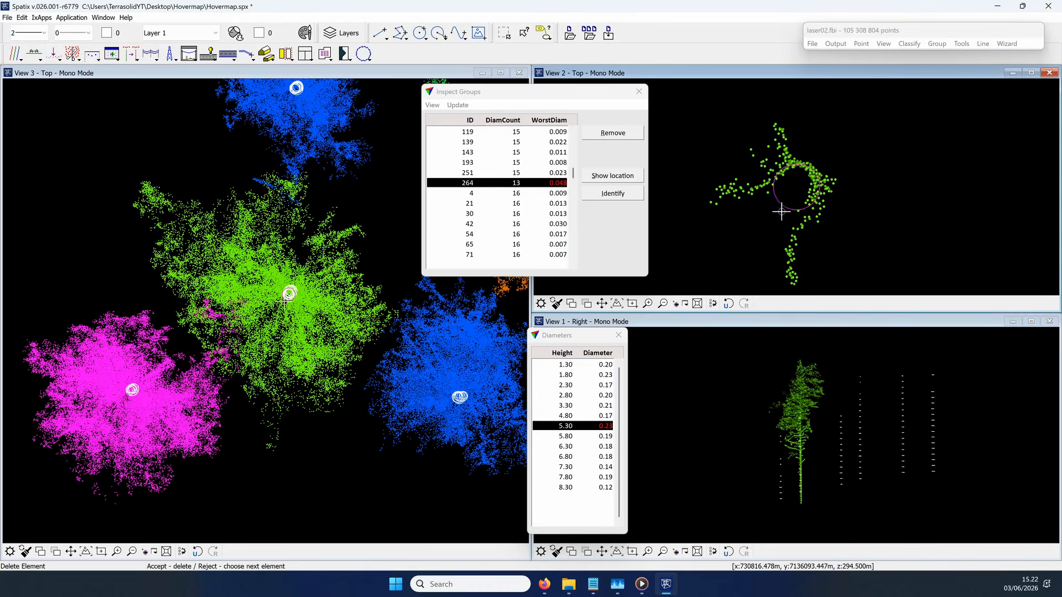
Step: Check the next groups with deviating diameters and delete group 92's trunk diameter between the 7.80 m and 9.30 m heights
scroll(559, 159, "down", 7)
left_click(560, 153)
left_click(607, 507)
scroll(559, 222, "down", 3)
left_click(559, 234)
left_click(606, 497)
left_click(769, 185)
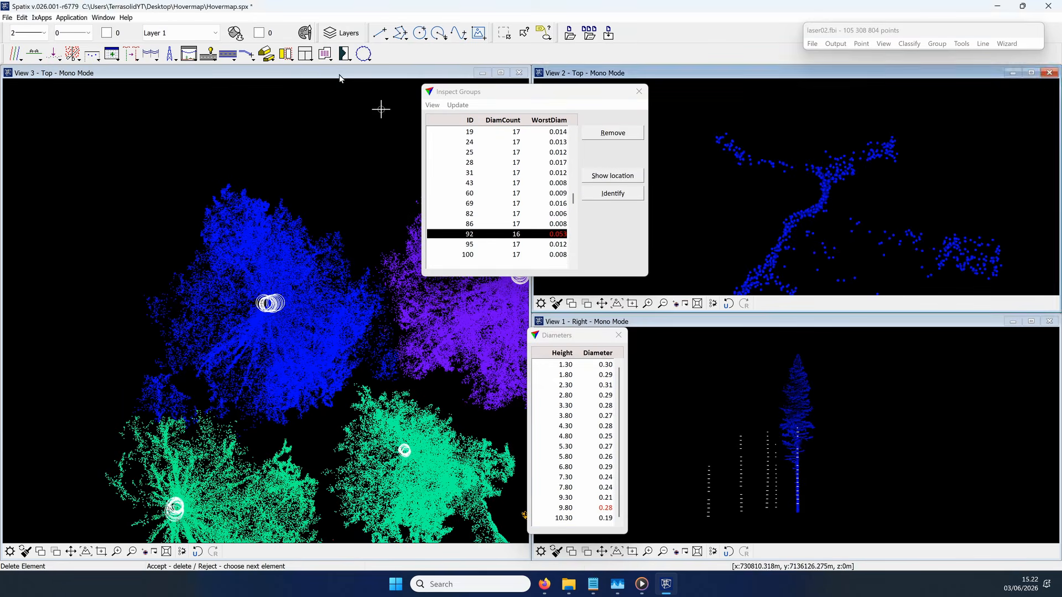
Step: Place a 0.24 m trunk measurement on group 92 at about 8.16 m height
left_click(363, 53)
left_click(803, 189)
left_click(596, 272)
key("Escape")
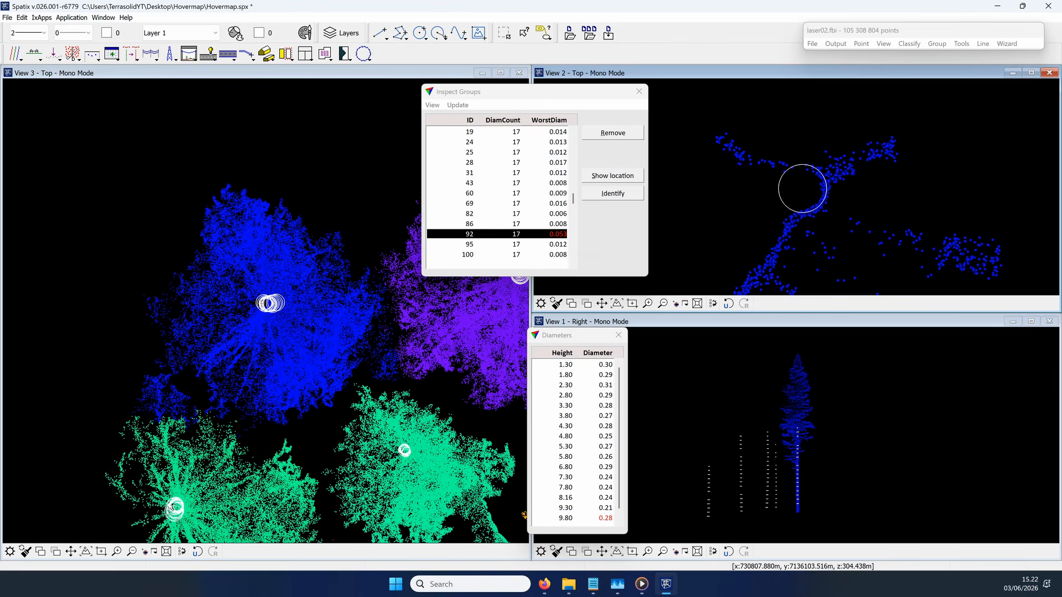
Step: Sort the inspected groups by worst diameter instead of diameter count
left_click_drag(573, 201, 572, 133)
left_click(432, 105)
left_click(445, 147)
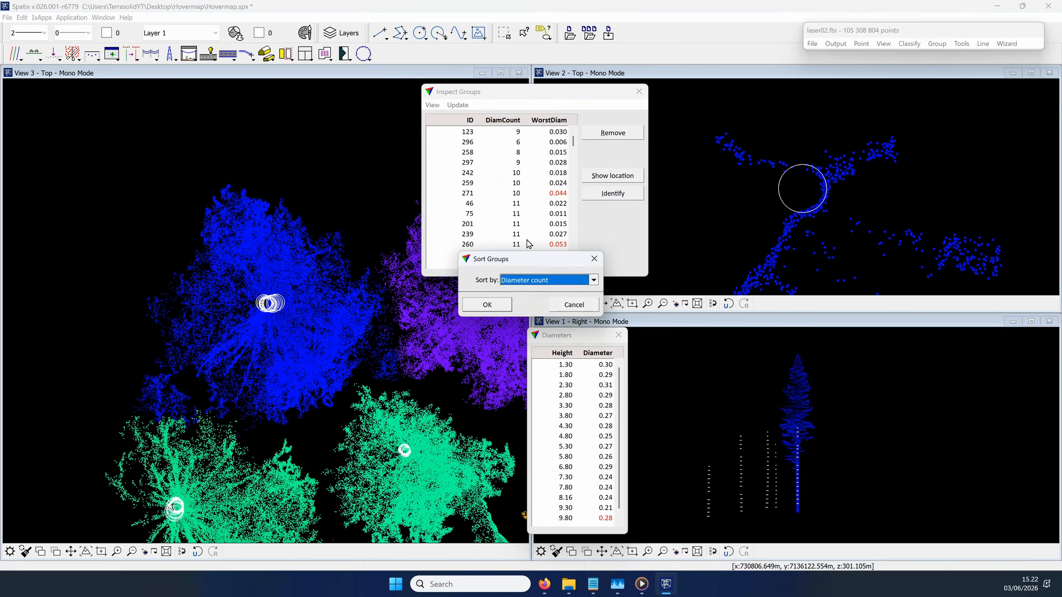
left_click(534, 279)
left_click(533, 553)
left_click(486, 304)
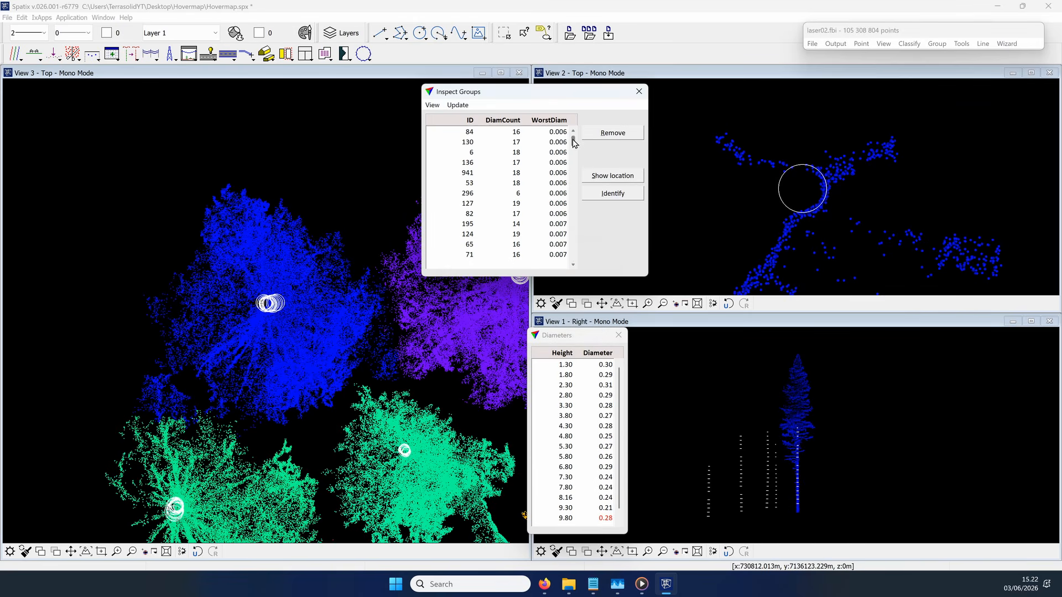
Step: Examine the deviating diameters of groups 92, 260 and 207, which have the largest worst-diameter values
left_click_drag(574, 143, 576, 272)
left_click(549, 255)
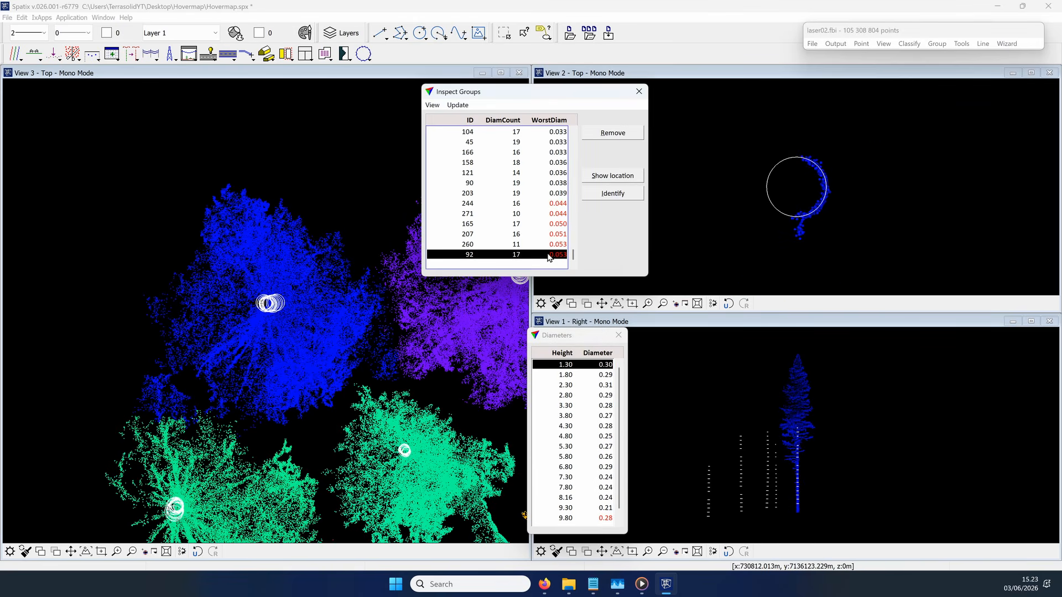
left_click(591, 518)
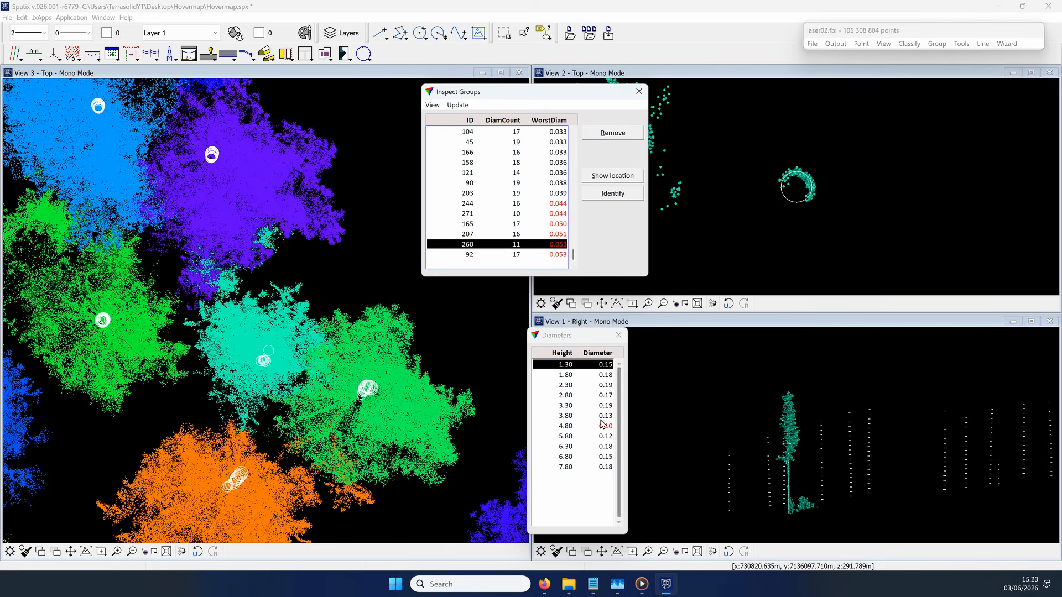
left_click(547, 235)
left_click(603, 498)
Step: Delete the deviating 9.80 m height diameter of group 165
left_click(549, 225)
left_click(603, 522)
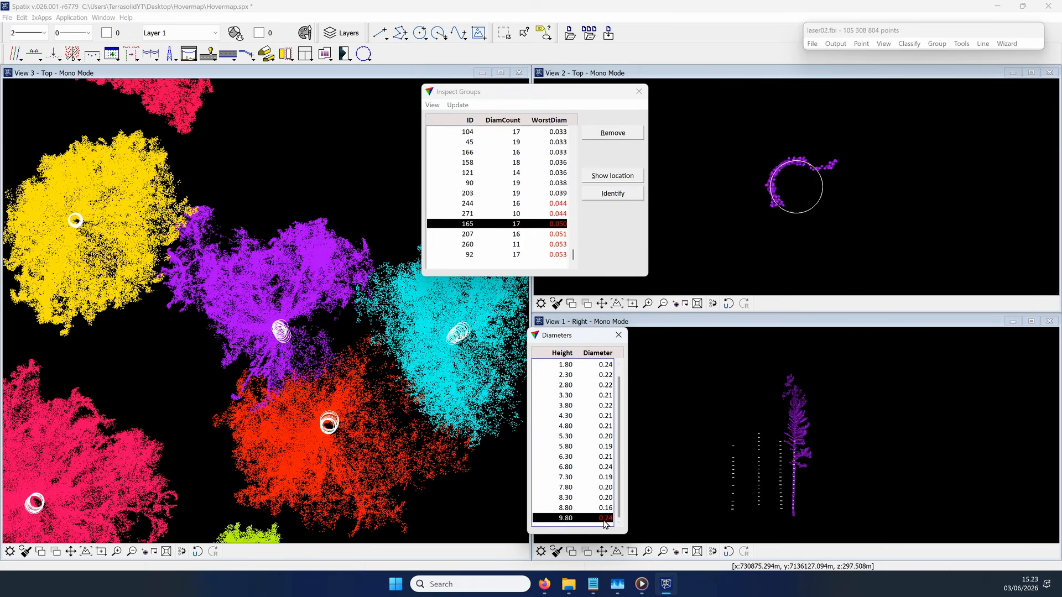
left_click(605, 499)
left_click(604, 517)
left_click(793, 441)
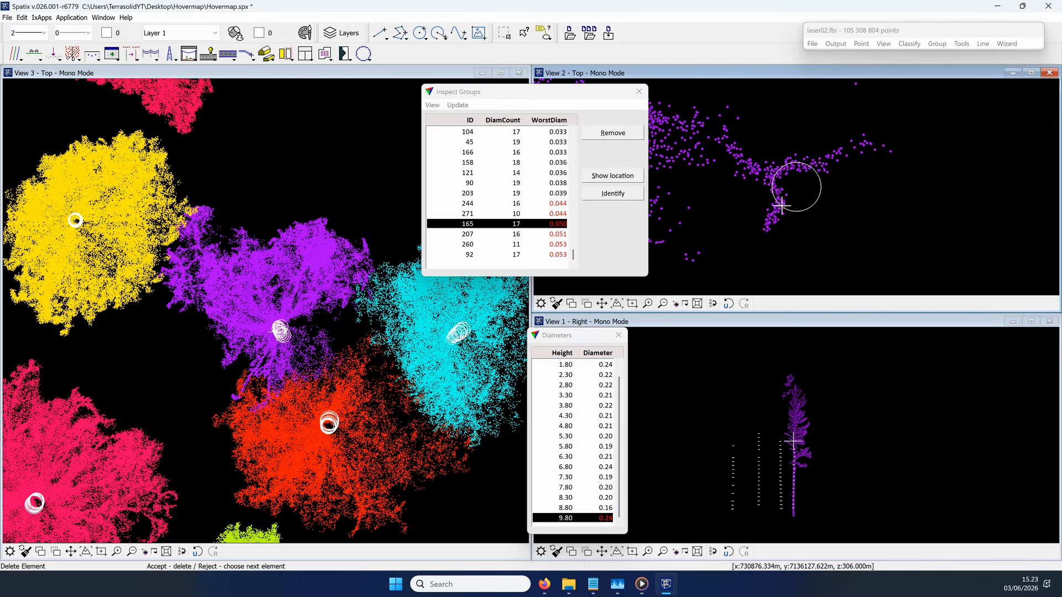
left_click(793, 441)
Step: Examine group 271's deviating 4.30 m height diameter and the neighbouring 4.80 m one
left_click(560, 233)
left_click(559, 225)
left_click(557, 214)
left_click(603, 405)
left_click(602, 416)
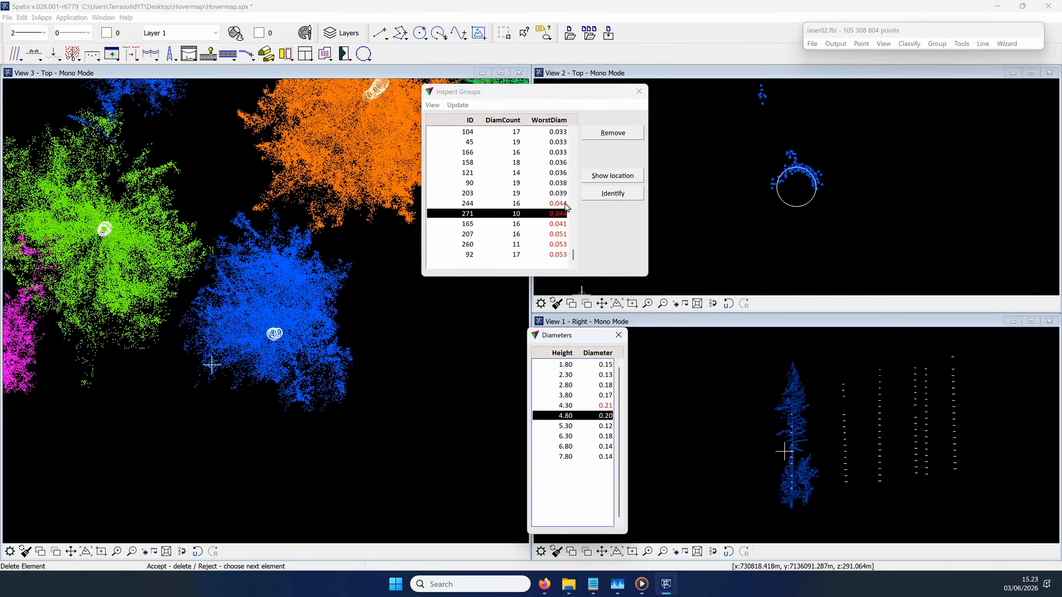
Step: Delete the deviating trunk diameter of group 244 and finish inspecting the groups
left_click(557, 204)
left_click(603, 427)
left_click(798, 224)
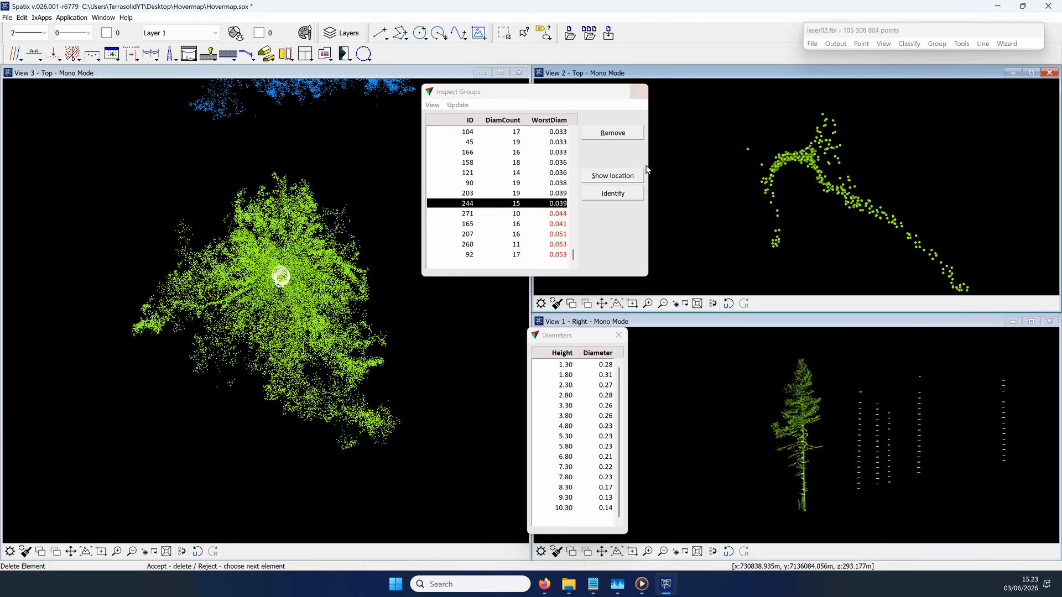
left_click(638, 92)
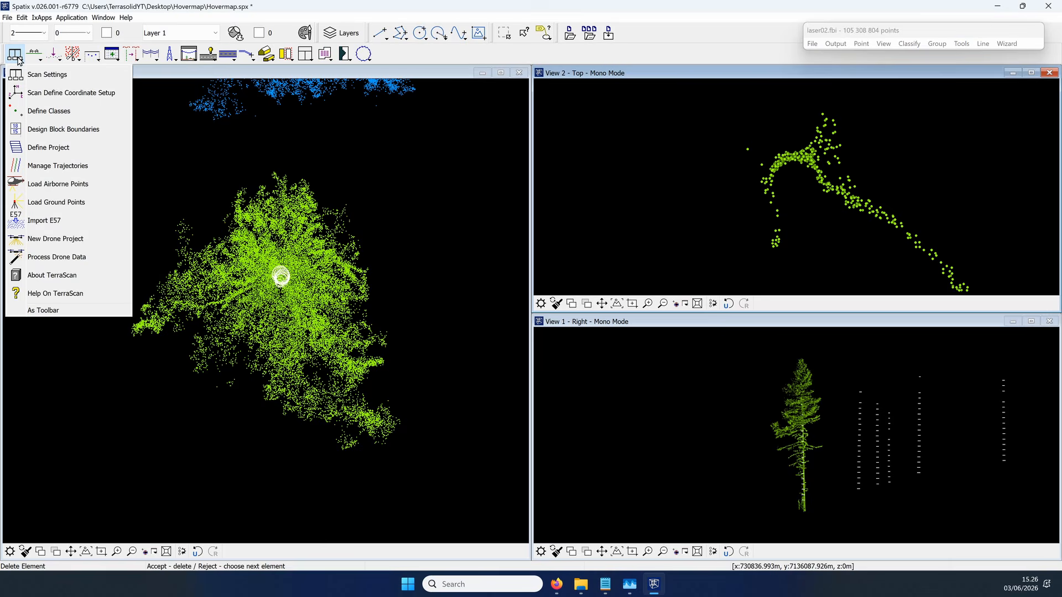
Step: Remove the Class name field from the Trees user group info format in the TerraScan settings
left_click(77, 74)
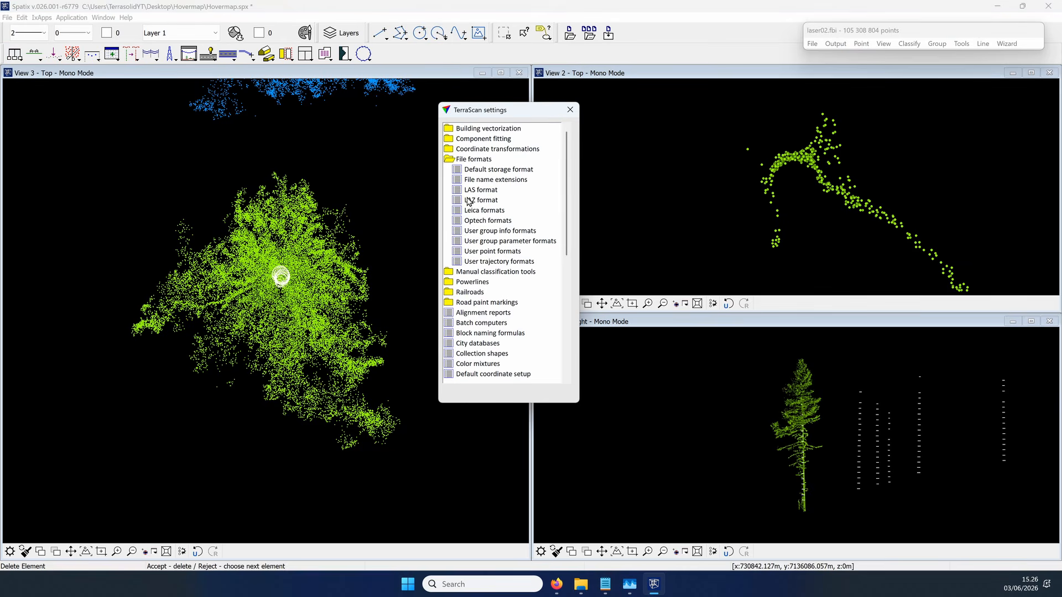
left_click(496, 231)
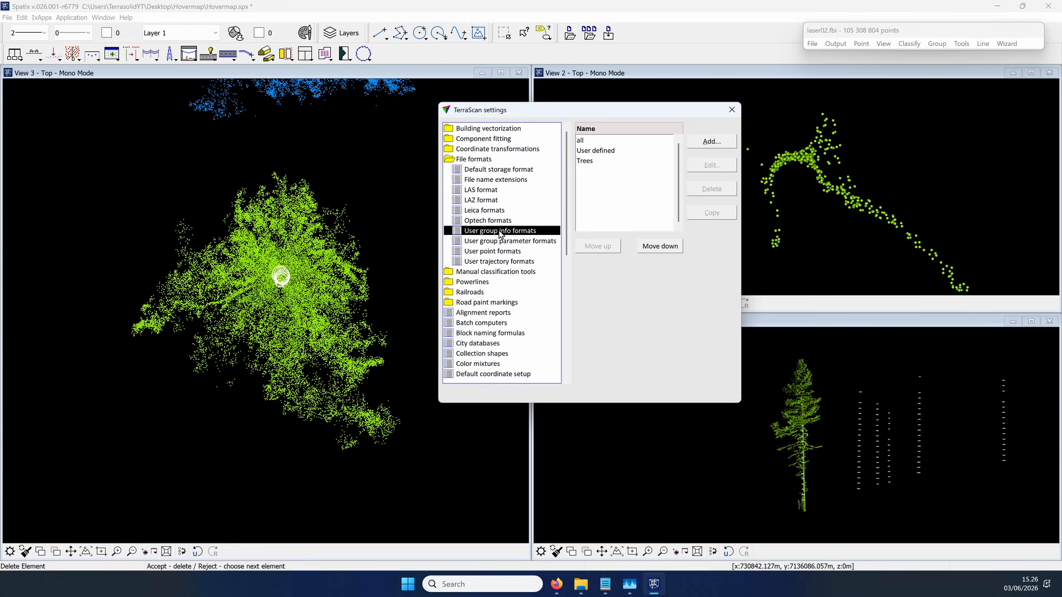
left_click(586, 160)
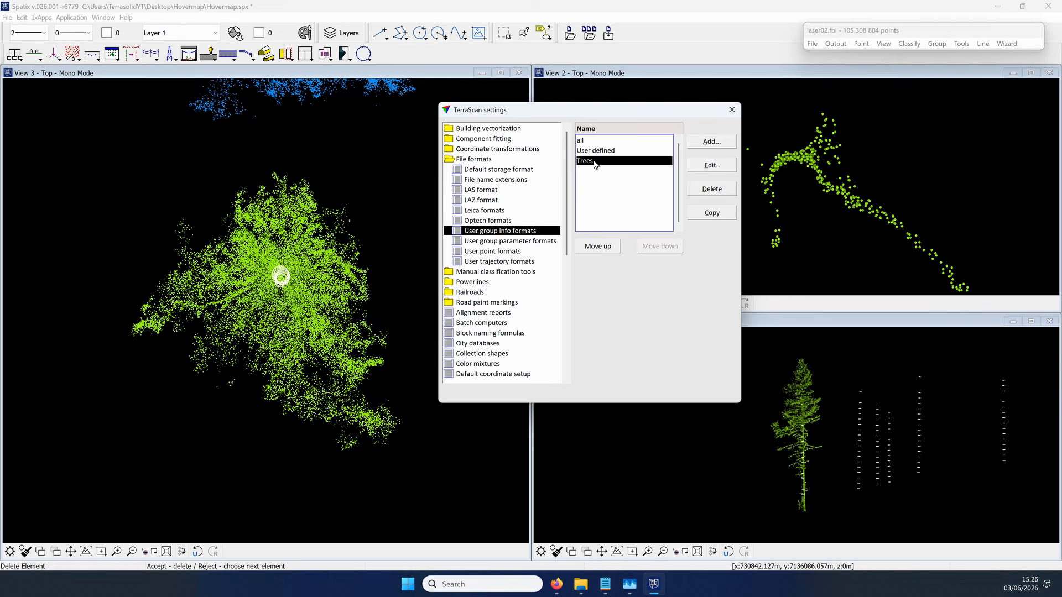
left_click(712, 164)
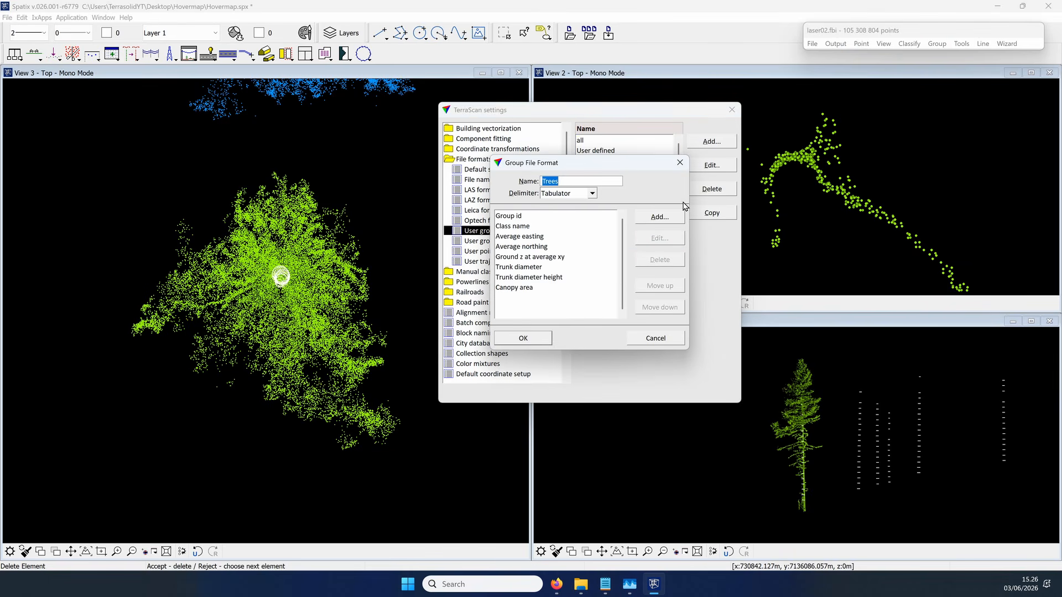
left_click(522, 226)
left_click(659, 260)
Step: Add a Biggest distance field to the Trees format and place it directly after Trunk diameter height
left_click(657, 217)
left_click(637, 247)
left_click(606, 345)
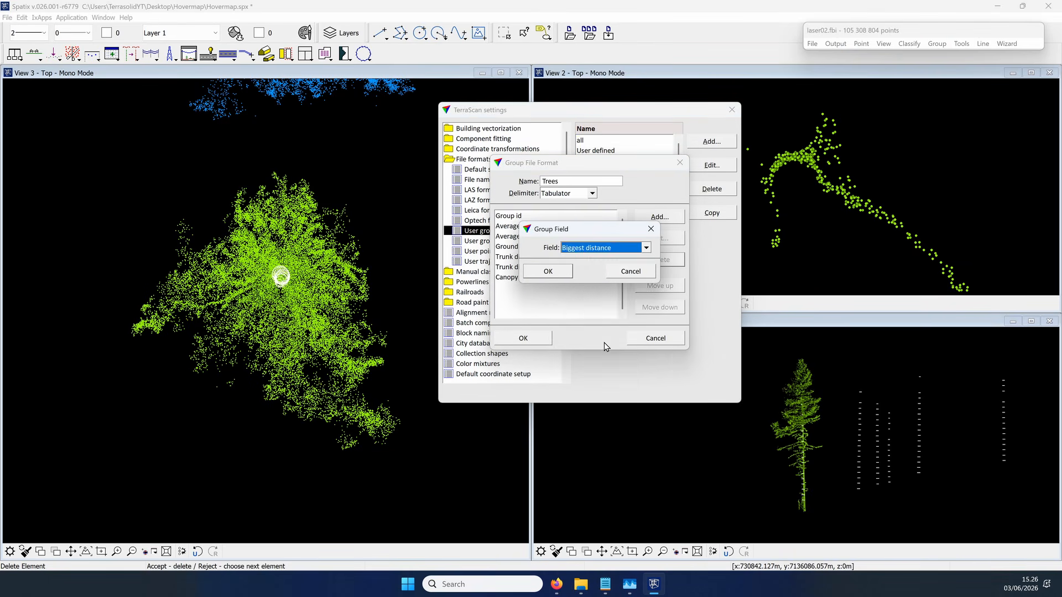
left_click(547, 271)
left_click(660, 285)
left_click(660, 285)
left_click(660, 286)
left_click(660, 307)
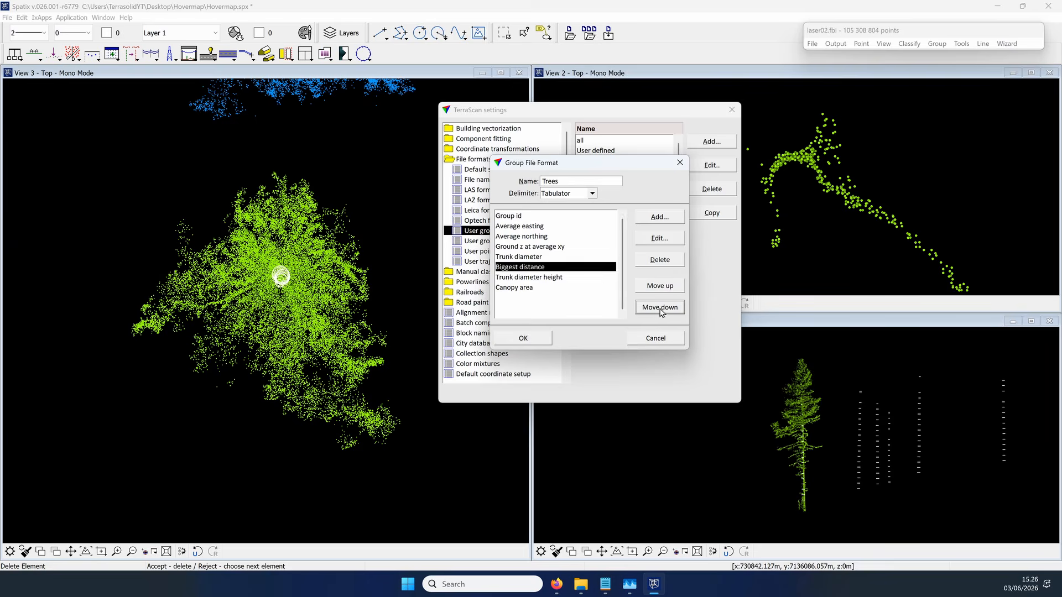
left_click(659, 307)
Step: Add a Canopy width field at the end of the Trees format
left_click(659, 217)
left_click(637, 247)
left_click(605, 456)
left_click(547, 271)
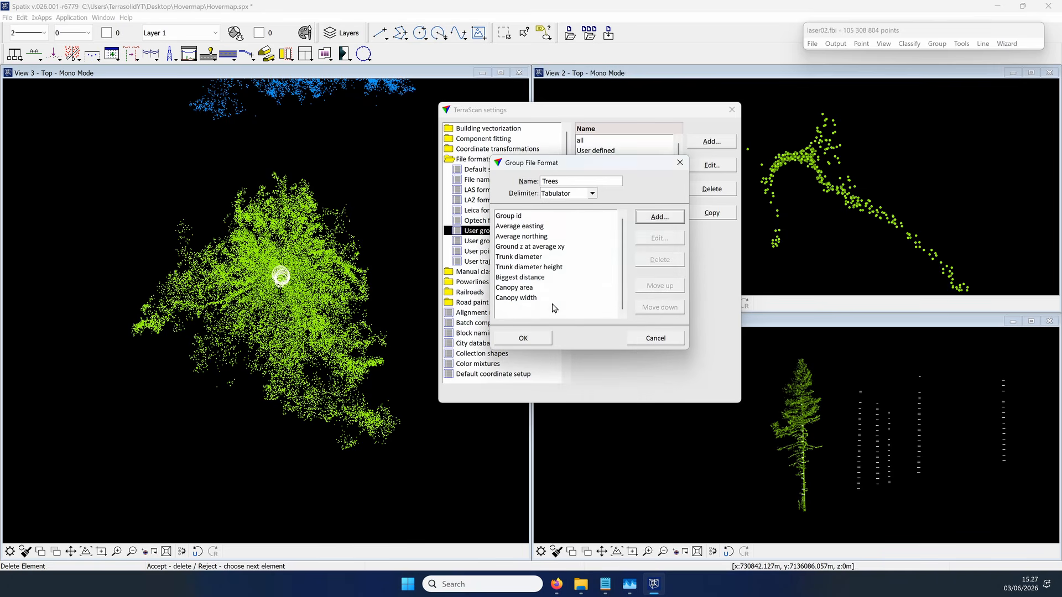
Step: Add a Trunk volume field to the Trees format and move it up to directly before Trunk diameter
left_click(659, 216)
left_click(637, 247)
left_click(605, 386)
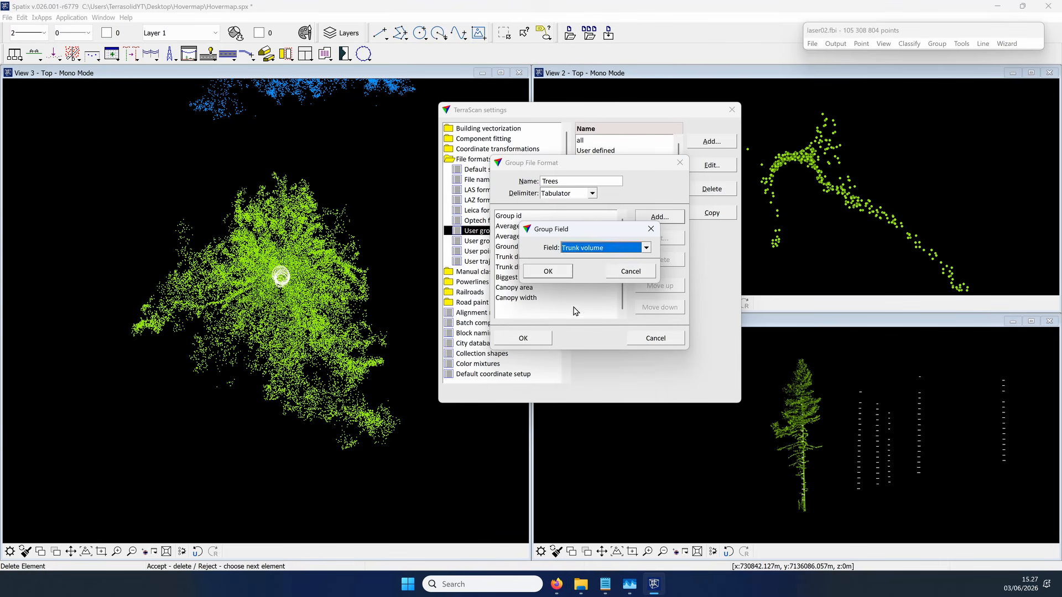
left_click(547, 271)
left_click(528, 308)
left_click(660, 285)
left_click(660, 286)
left_click(660, 285)
left_click(660, 286)
left_click(659, 286)
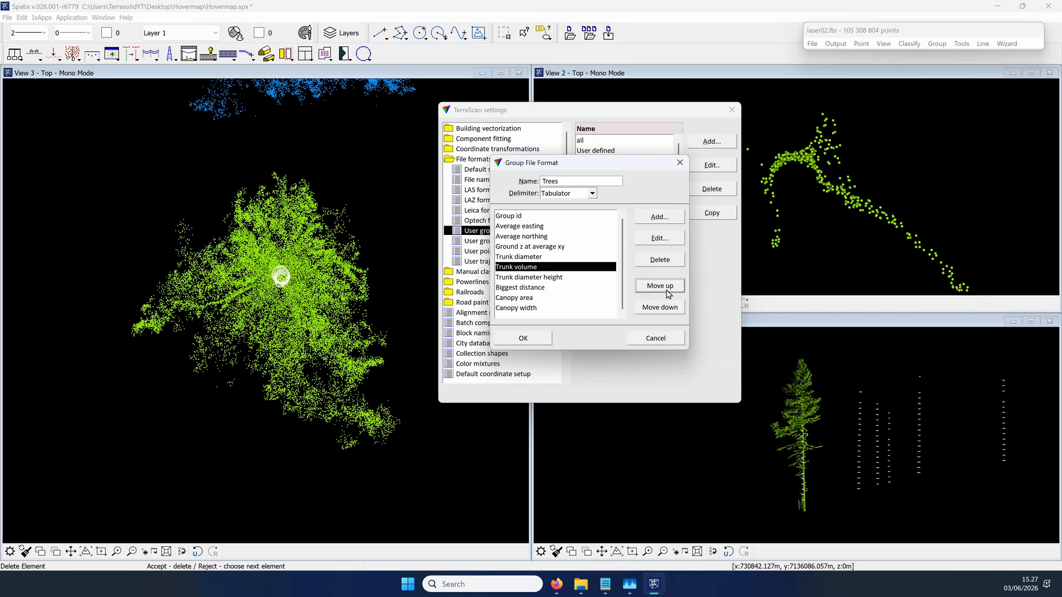
Step: Review the field choices for Trunk diameter height, keep that field, and save the Trees format and close the settings
left_click(659, 238)
left_click(593, 248)
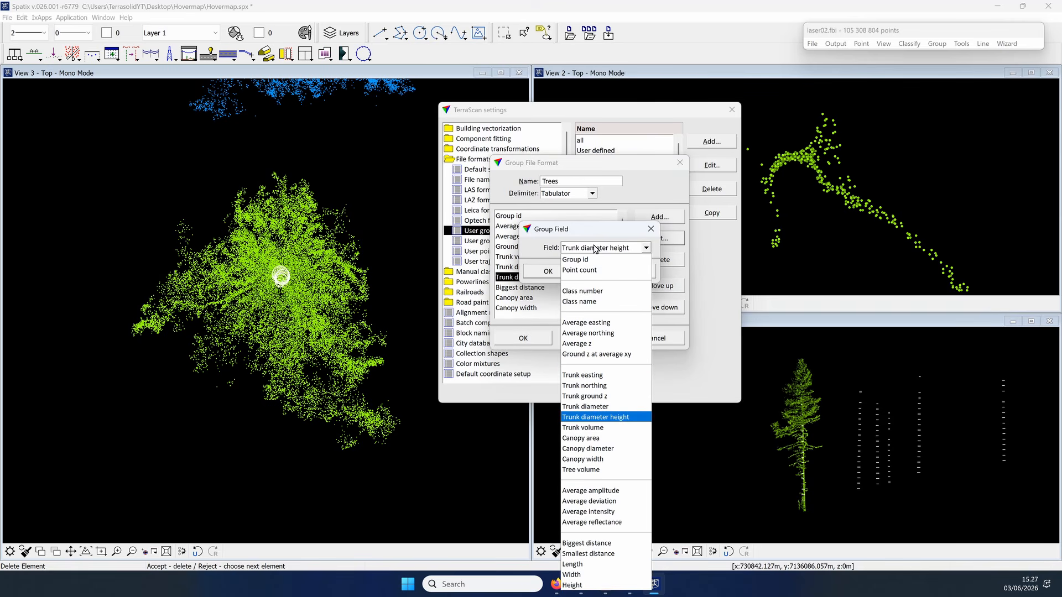
left_click(594, 248)
left_click(548, 271)
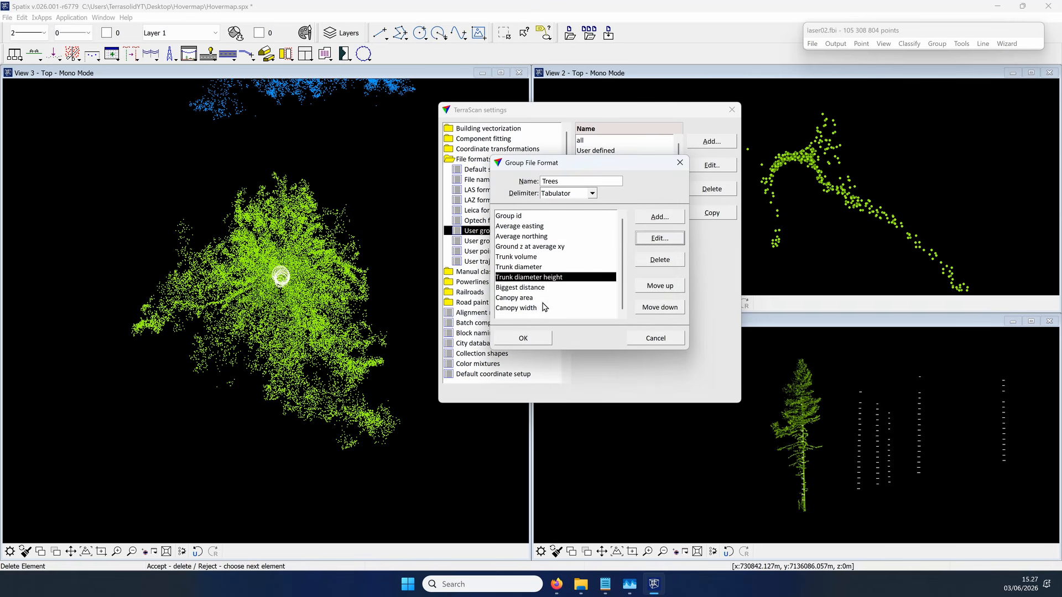
left_click(535, 339)
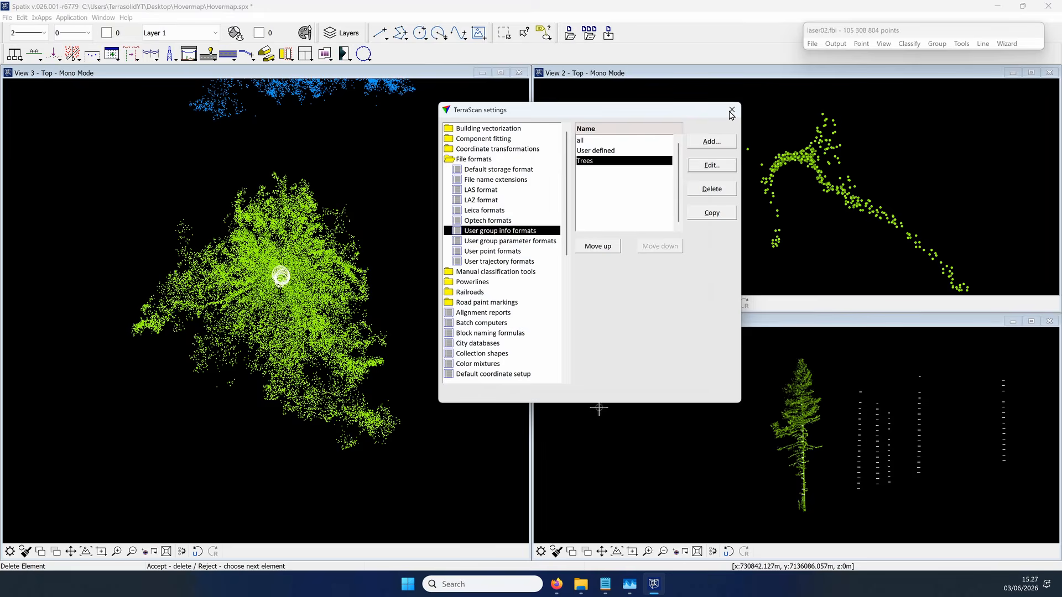
left_click(731, 111)
Step: Set up writing group info for class 15 - Tree with ground class 2, the Trees format and column titles
left_click(937, 44)
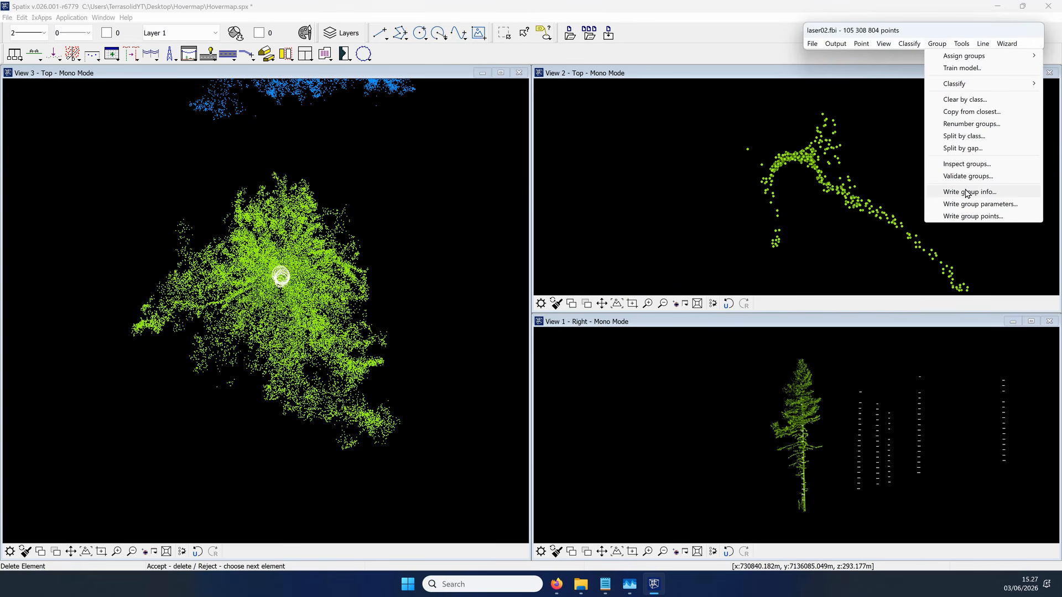
left_click(947, 192)
left_click(575, 261)
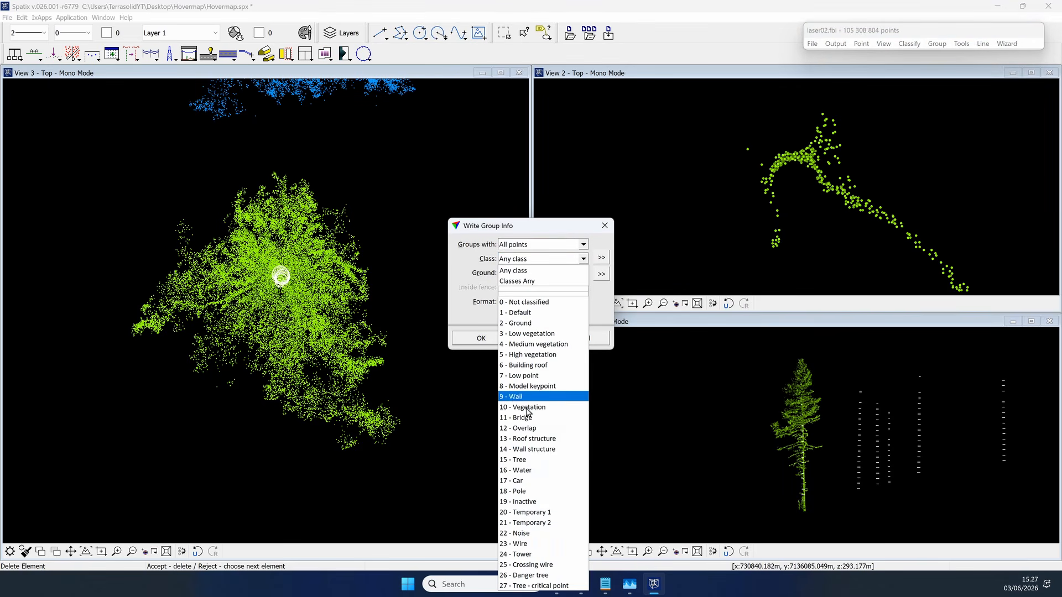
left_click(522, 463)
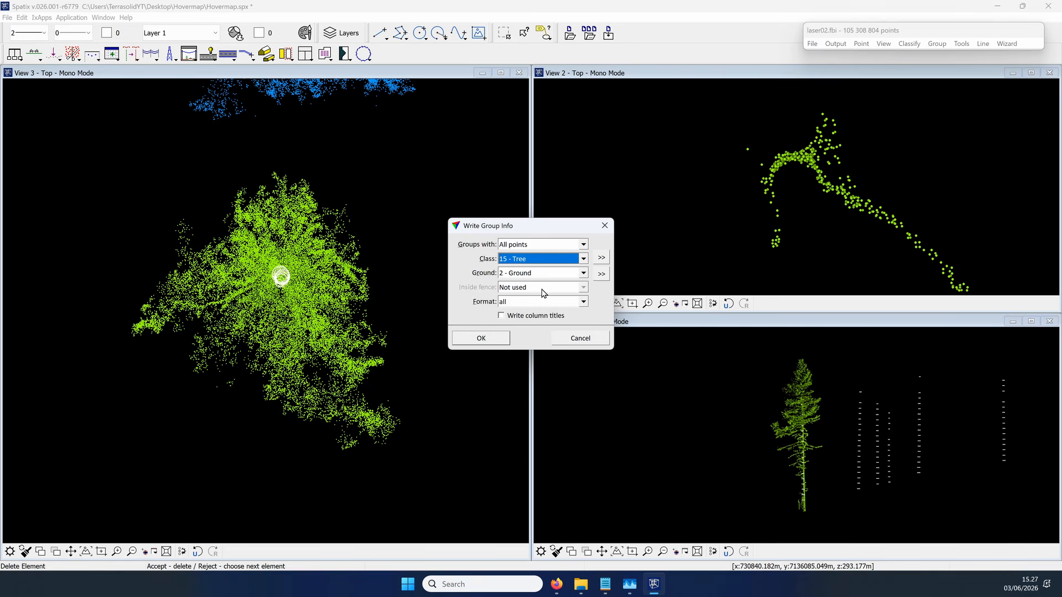
left_click(535, 303)
left_click(525, 333)
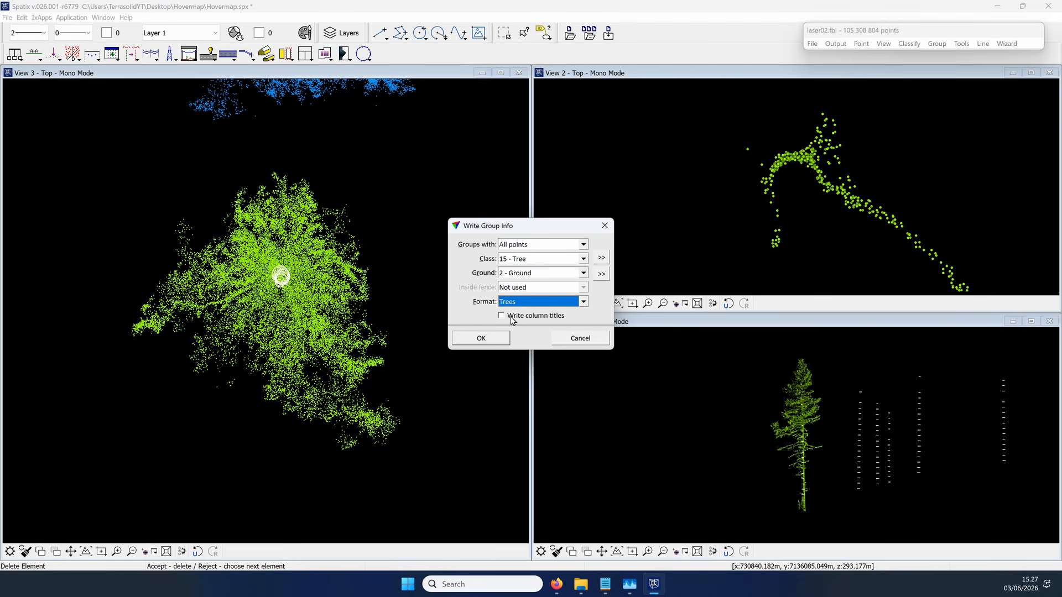
left_click(512, 320)
Step: Write the group info to a file named trees in the Hovermap folder on the desktop
left_click(500, 338)
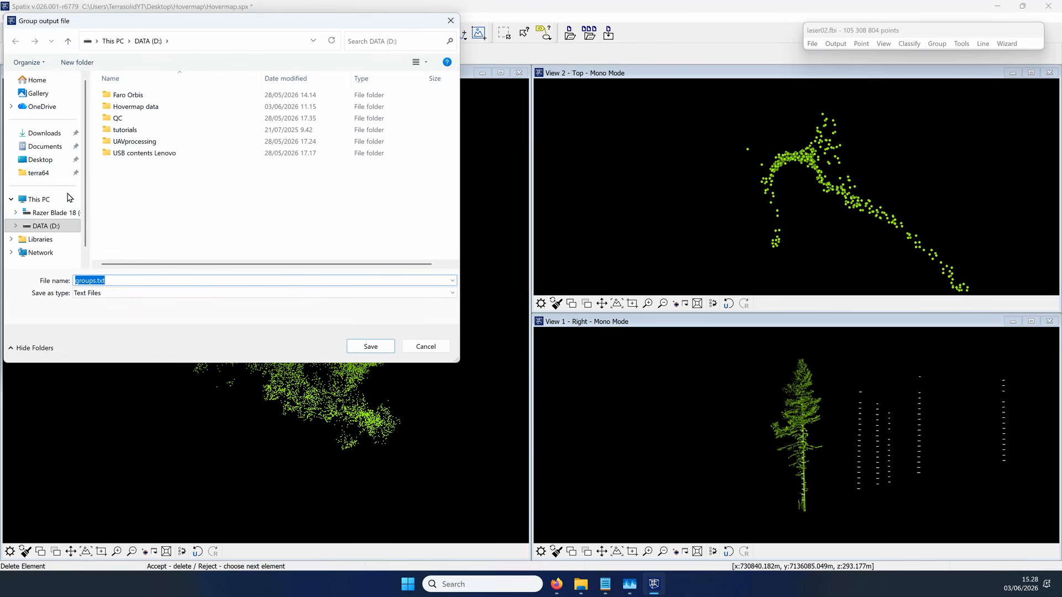
left_click(41, 160)
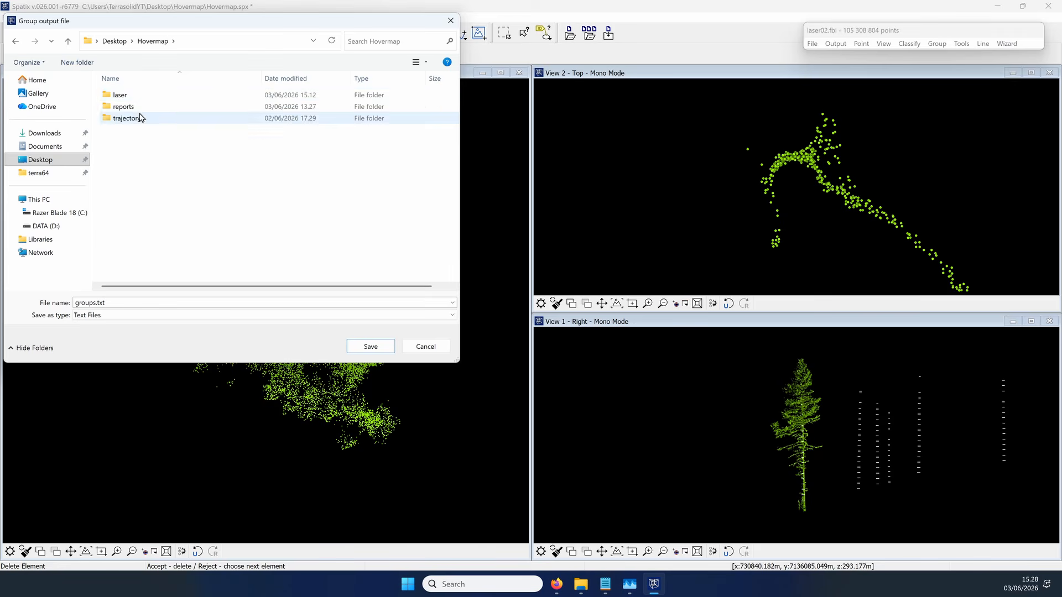
double_click(235, 305)
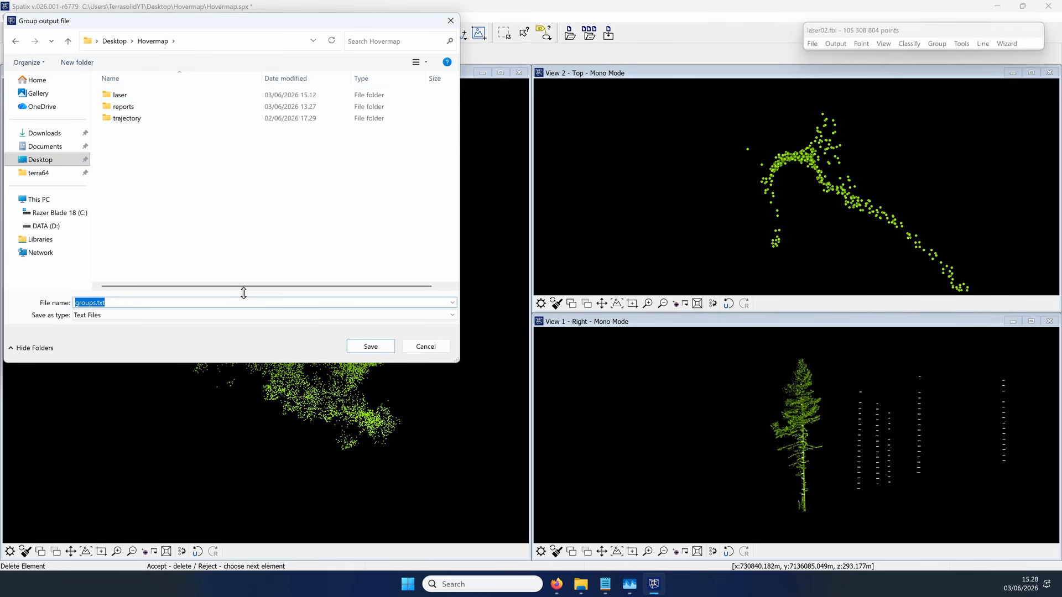
type("trees")
key("Return")
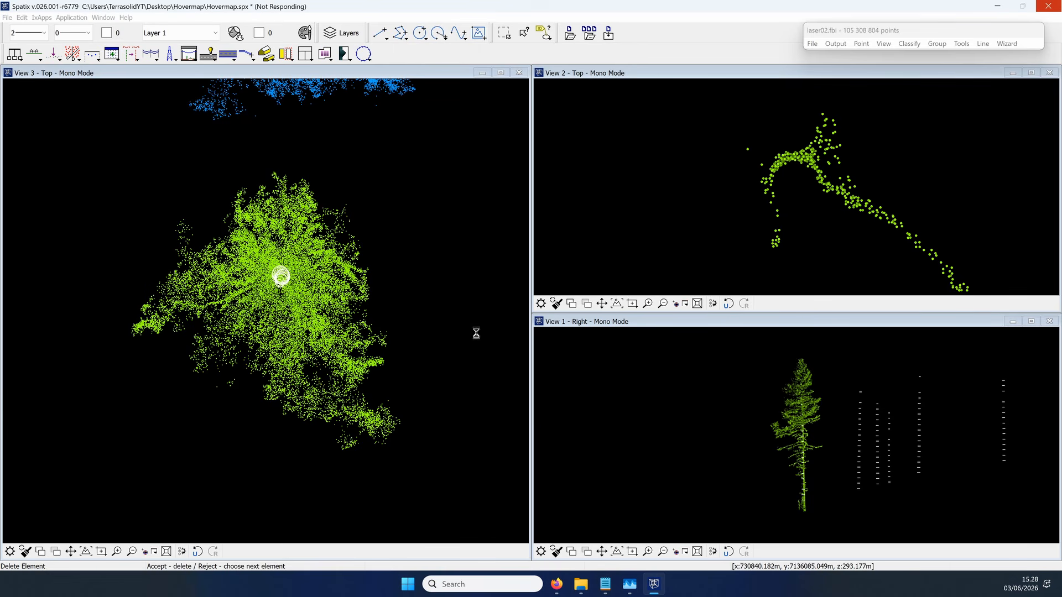
Step: Switch to File Explorer and check the trees output file in the Hovermap folder
key("alt+Tab")
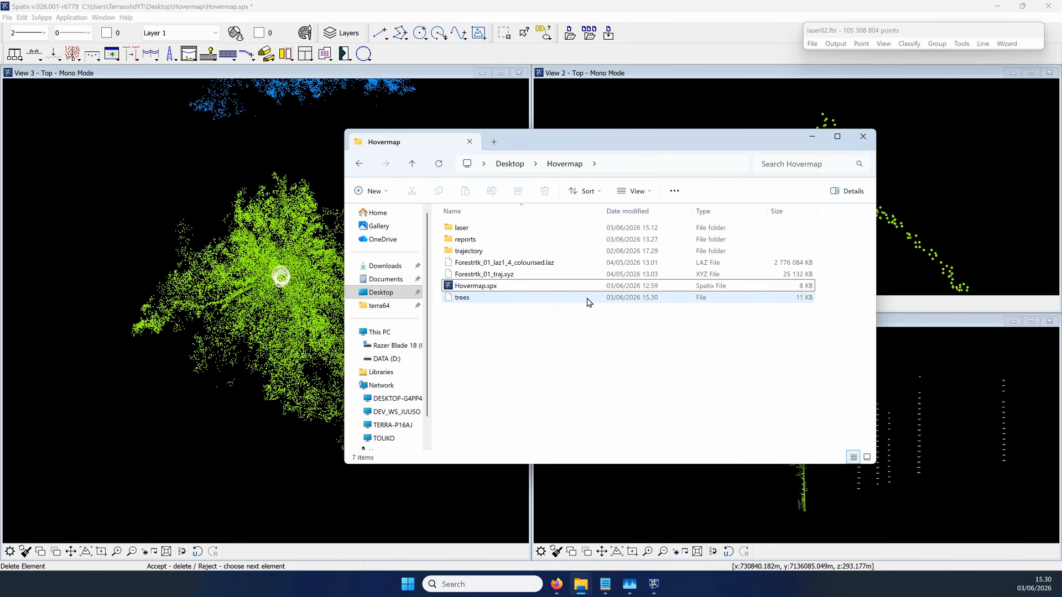
left_click(537, 302)
left_click(632, 5)
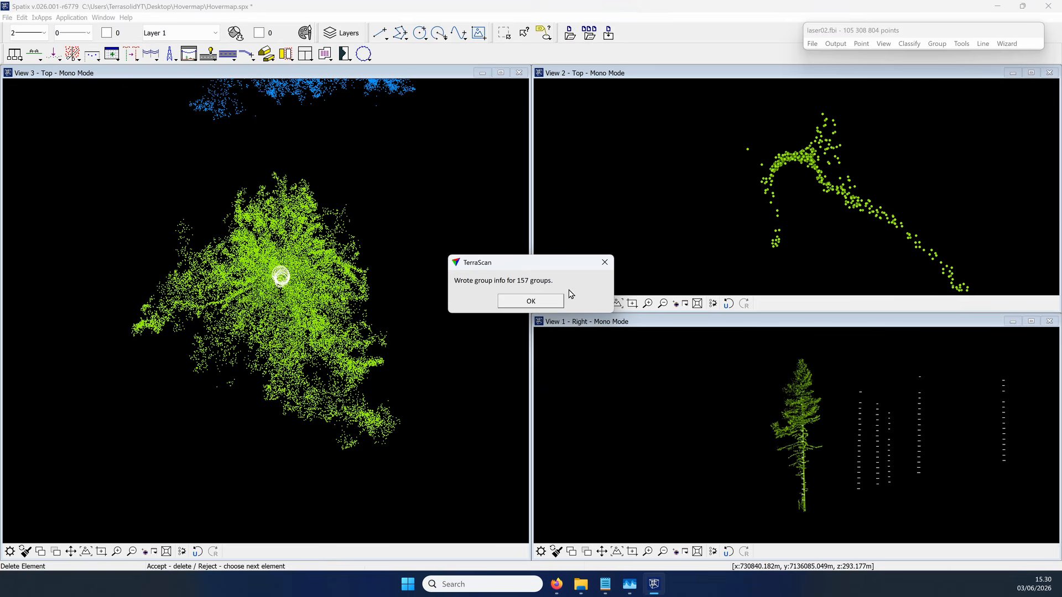
Step: Switch to File Explorer and rename the exported trees file in the Hovermap folder as trees.txt
left_click(542, 301)
key("alt+Tab")
left_click(475, 299)
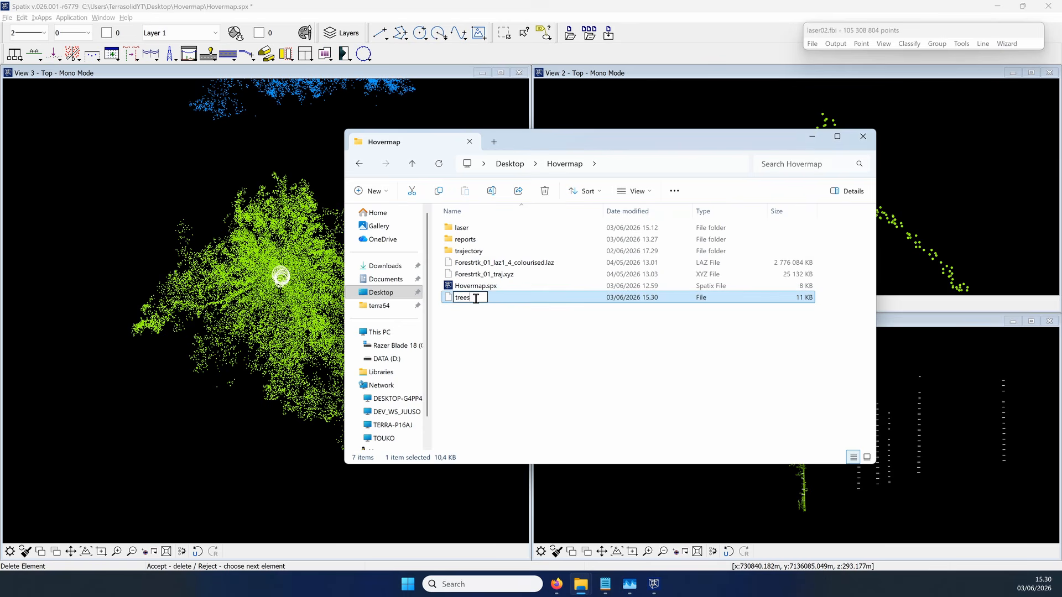
key("Return")
Step: Open trees.txt in Notepad and enlarge its window to full screen so each row fits on one line
double_click(476, 300)
left_click_drag(199, 175, 636, 162)
mouse_move(806, 212)
left_mouse_down()
mouse_move(804, 264)
mouse_move(806, 197)
left_mouse_up()
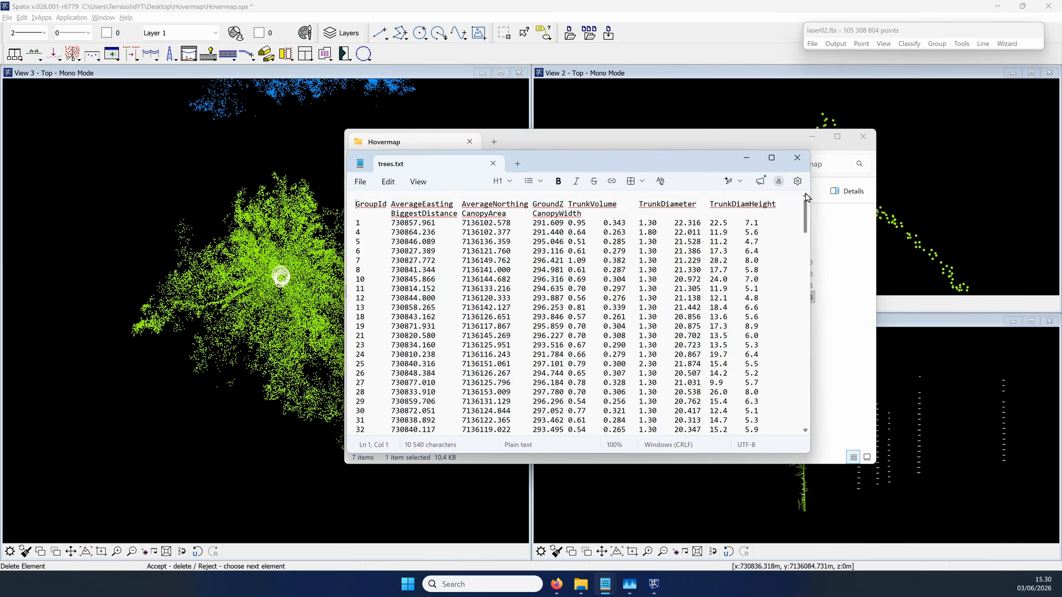
left_click(772, 159)
Step: Examine the exported tree attributes from TrunkVolume to CanopyWidth, and return to the Hovermap folder
mouse_move(222, 52)
left_mouse_down()
mouse_move(271, 53)
mouse_move(237, 61)
left_mouse_up()
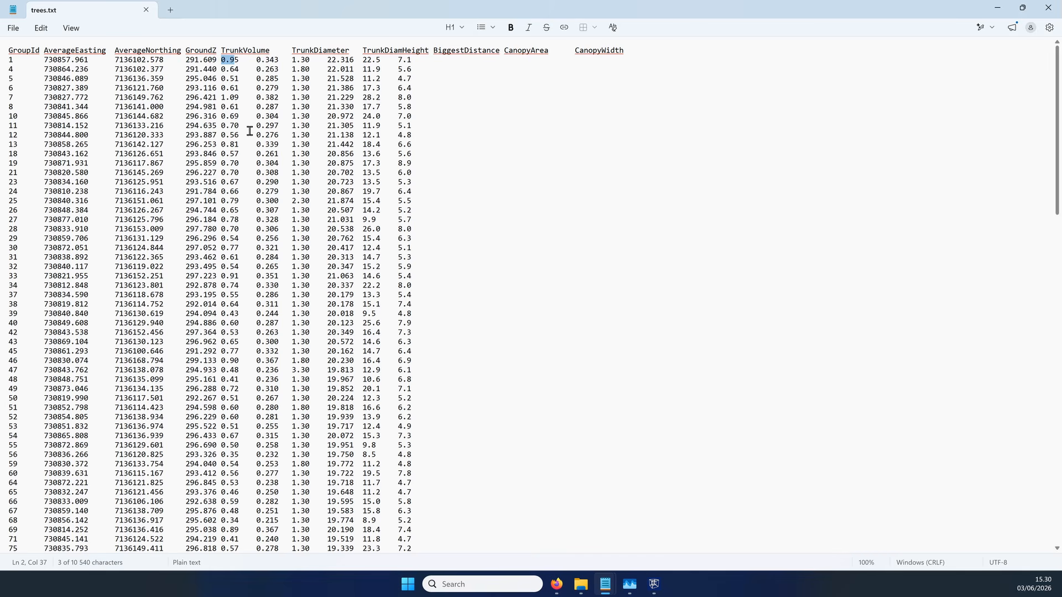
scroll(250, 130, "down", 7)
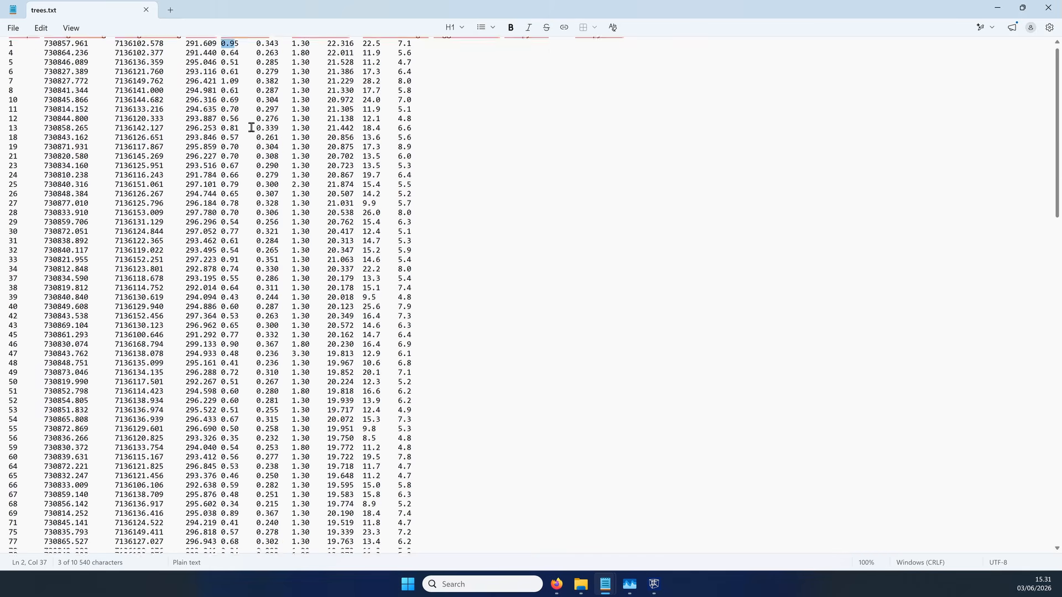
scroll(282, 285, "up", 7)
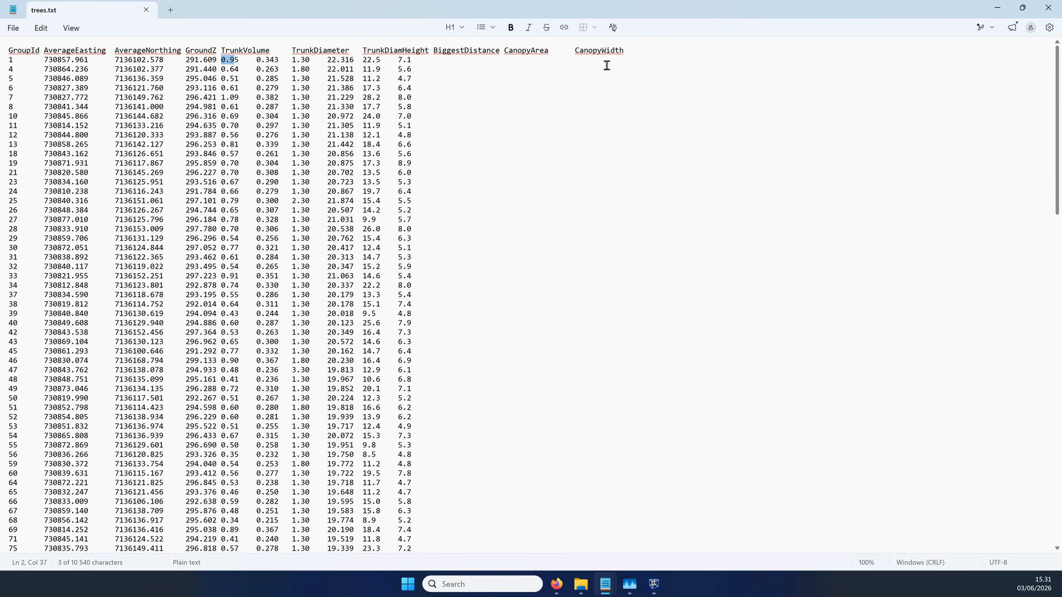
left_click(1022, 8)
left_click(757, 140)
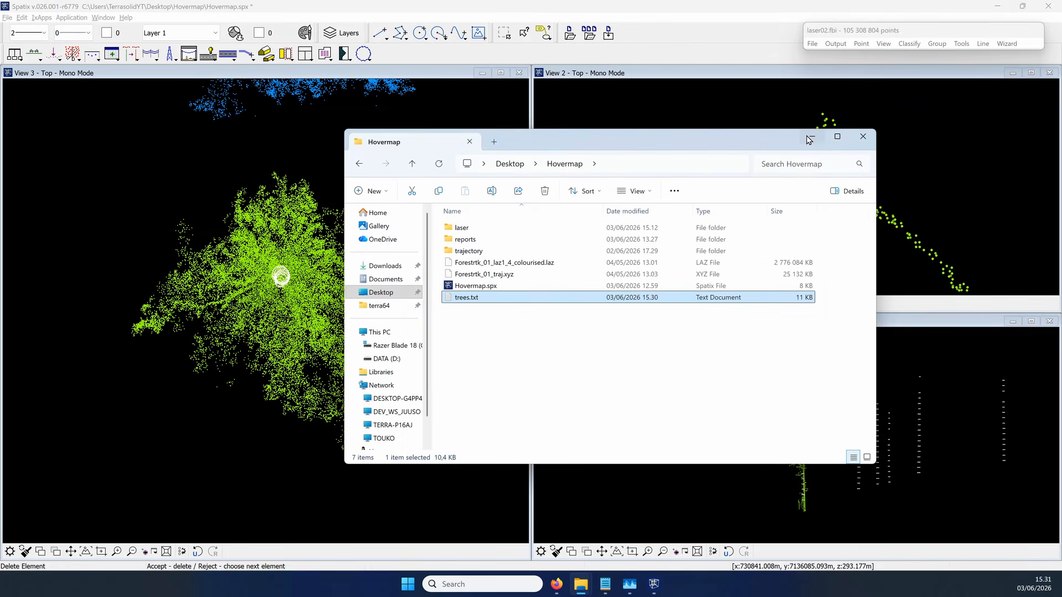